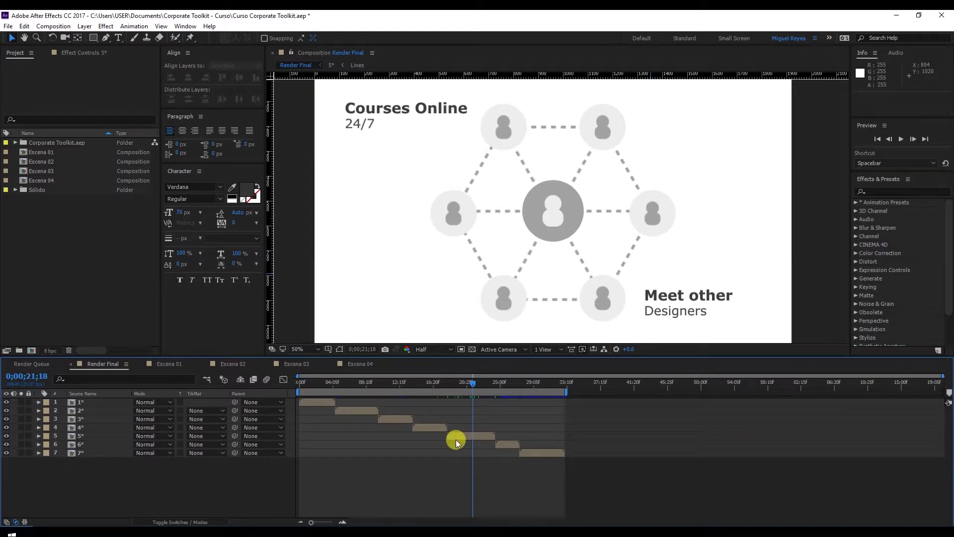
# Switch to Illustrator to review the people.ai network artwork and its layers, and return to After Effects.
pyautogui.click(267, 530)
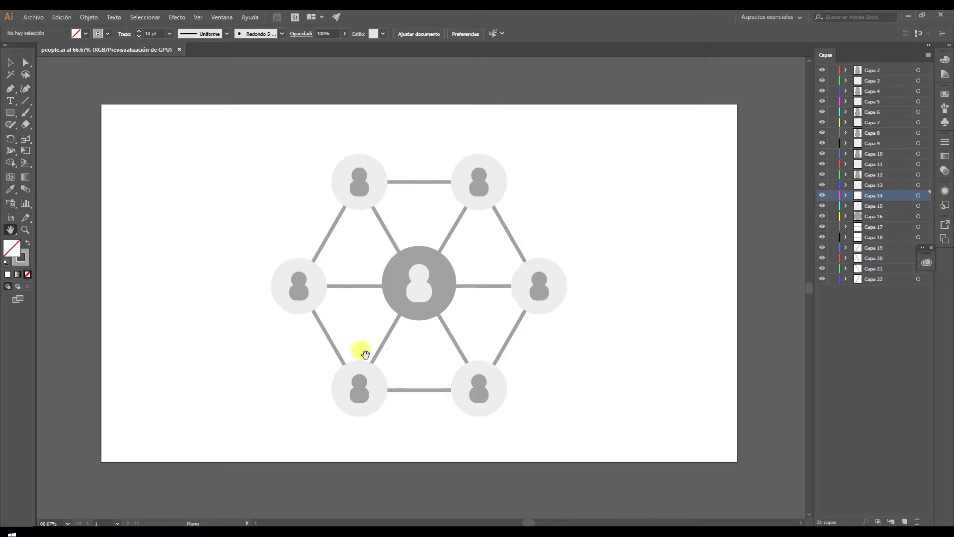
pyautogui.click(160, 530)
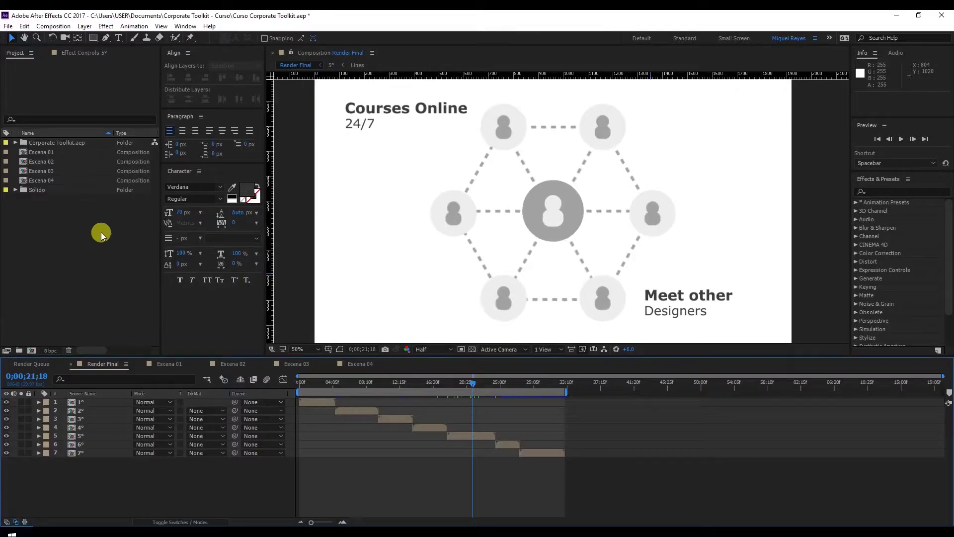
# Create a new composition named Escena 05 with a duration of 0;00;06;00.
pyautogui.rightClick(81, 257)
pyautogui.click(94, 261)
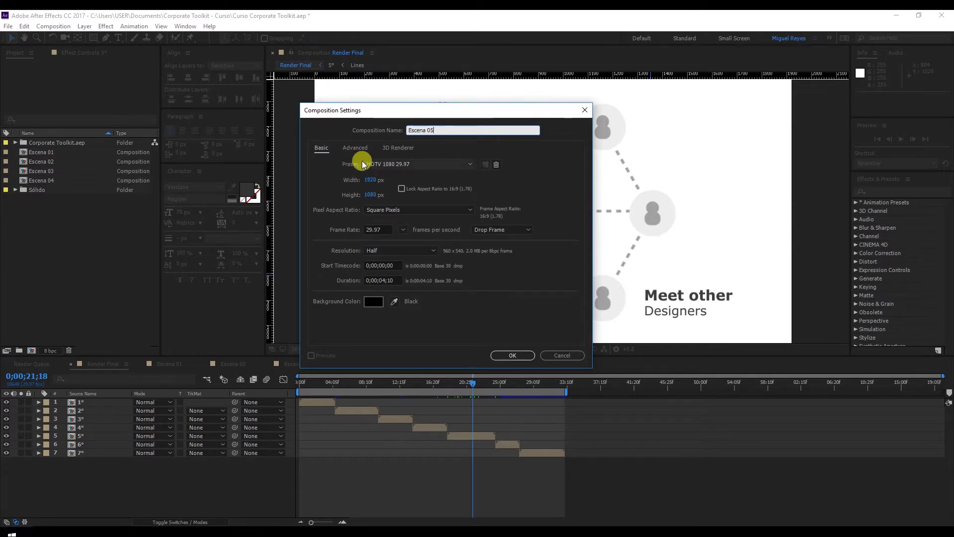
pyautogui.click(383, 280)
pyautogui.write('6')
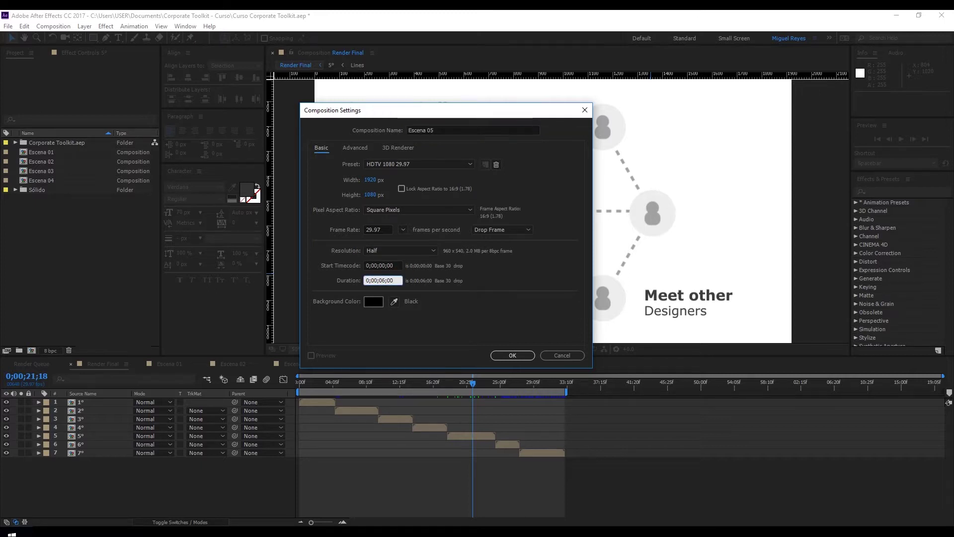
pyautogui.press('Return')
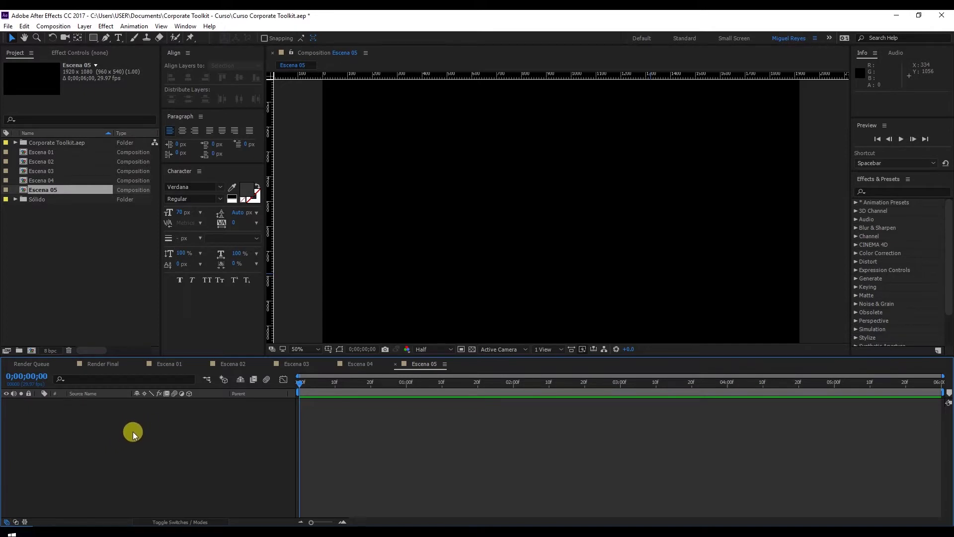
# Add a white solid named Background to Escena 05 and lock it.
pyautogui.rightClick(133, 431)
pyautogui.moveTo(181, 322)
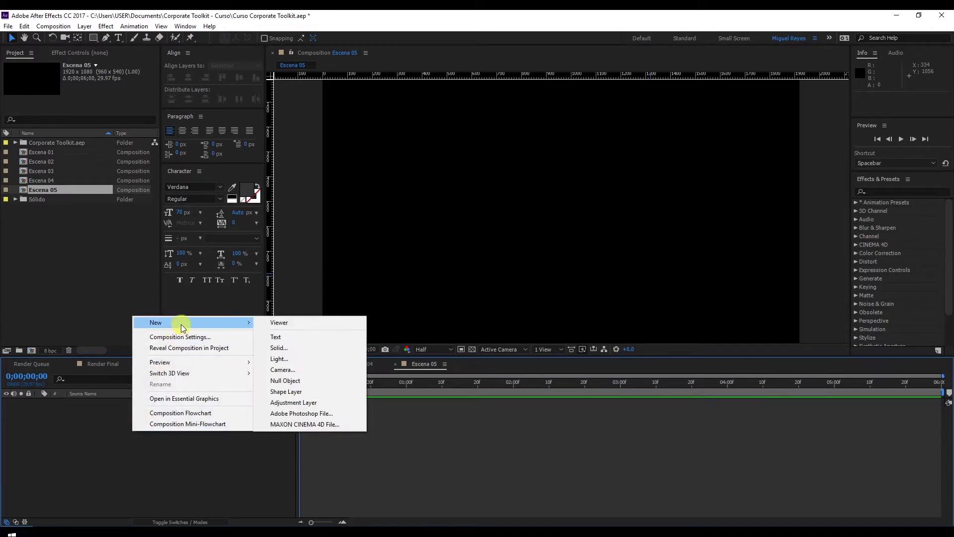
pyautogui.click(315, 347)
pyautogui.write('Back')
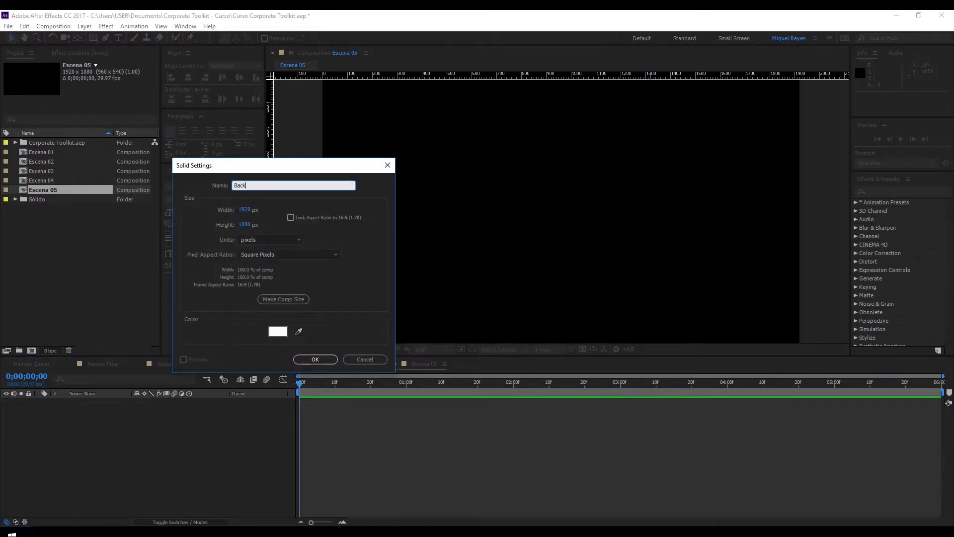
pyautogui.write('ground')
pyautogui.press('Return')
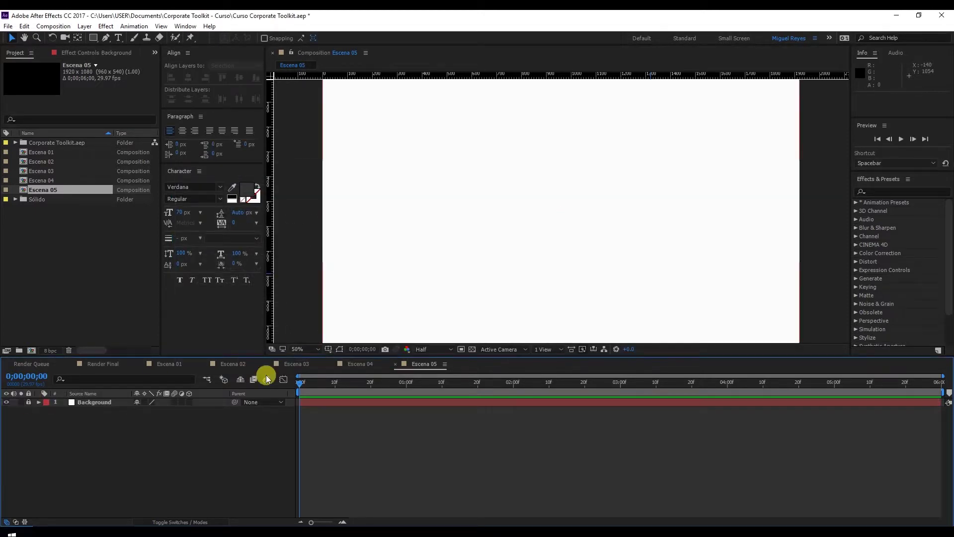
# Import people.ai from the Corporate Toolkit - Curso folder as a Composition with footage dimensions set to Layer Size.
pyautogui.moveTo(430, 356); pyautogui.dragTo(430, 378)
pyautogui.rightClick(115, 237)
pyautogui.moveTo(164, 287)
pyautogui.click(254, 290)
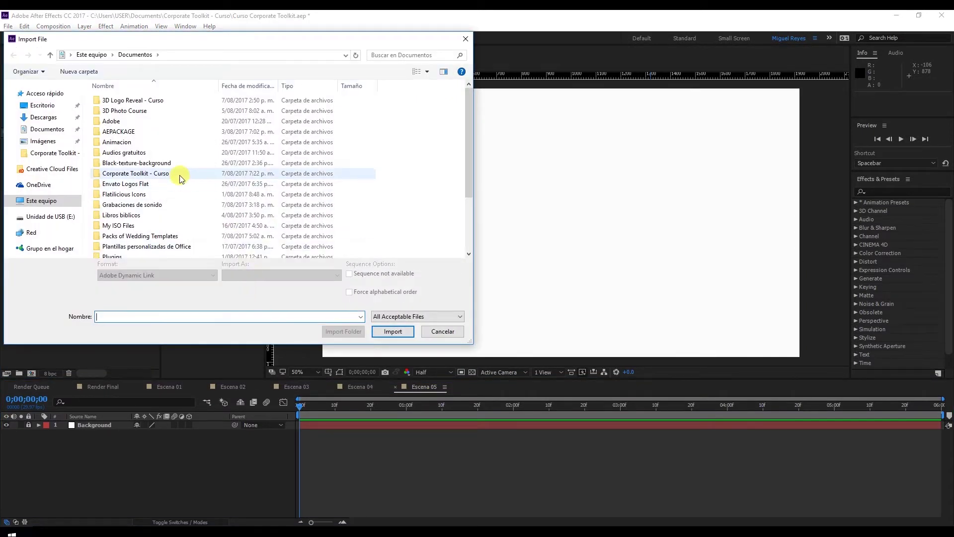
pyautogui.doubleClick(239, 175)
pyautogui.scroll(-1, 300, 204)
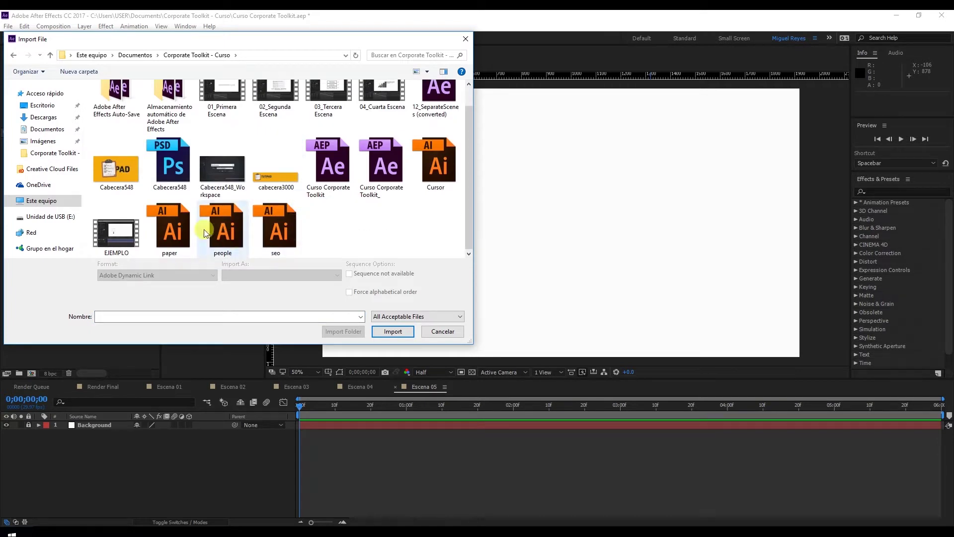
pyautogui.doubleClick(223, 226)
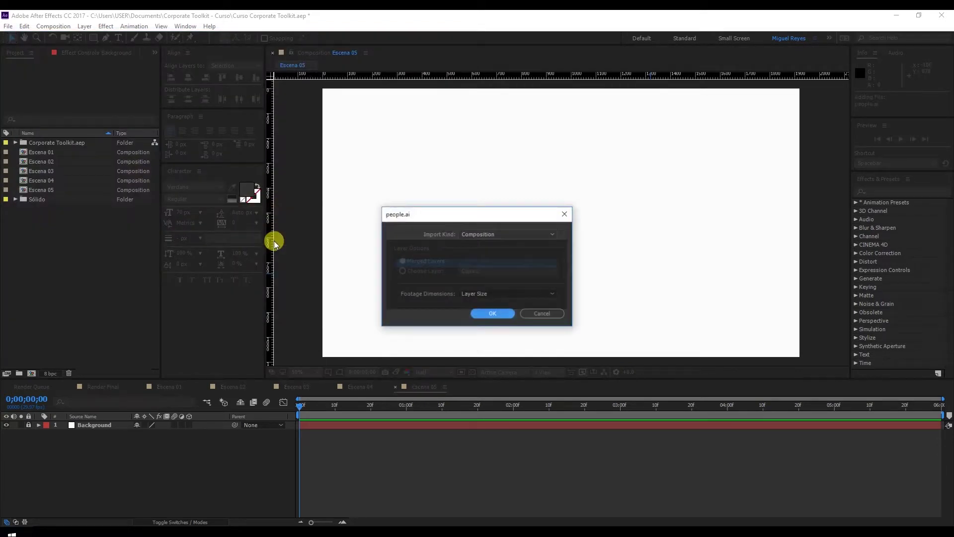
pyautogui.click(468, 236)
pyautogui.click(477, 257)
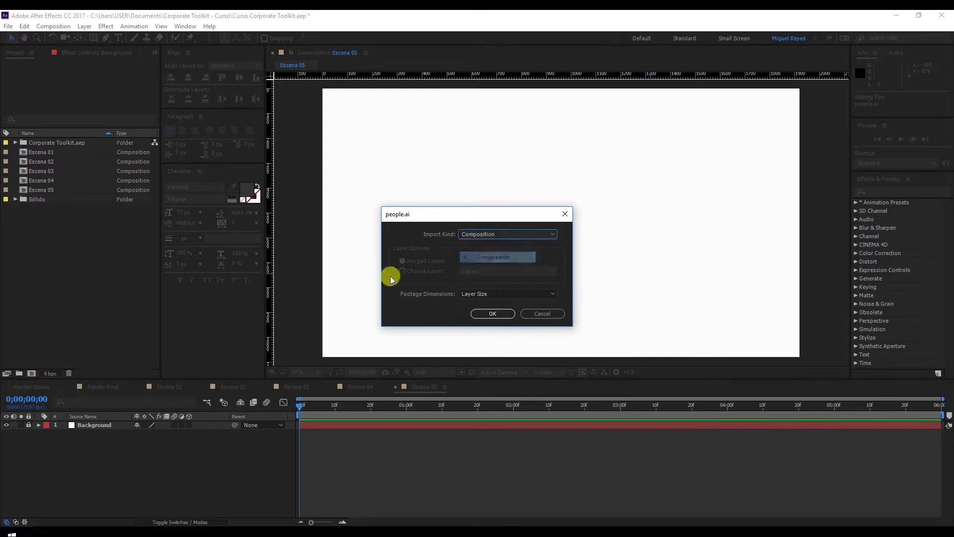
pyautogui.click(449, 294)
pyautogui.click(476, 305)
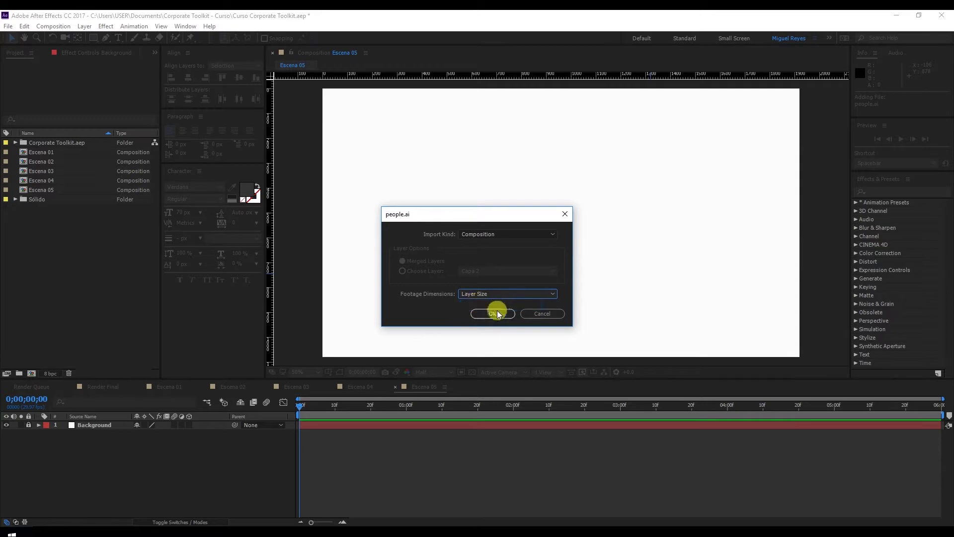
pyautogui.click(492, 313)
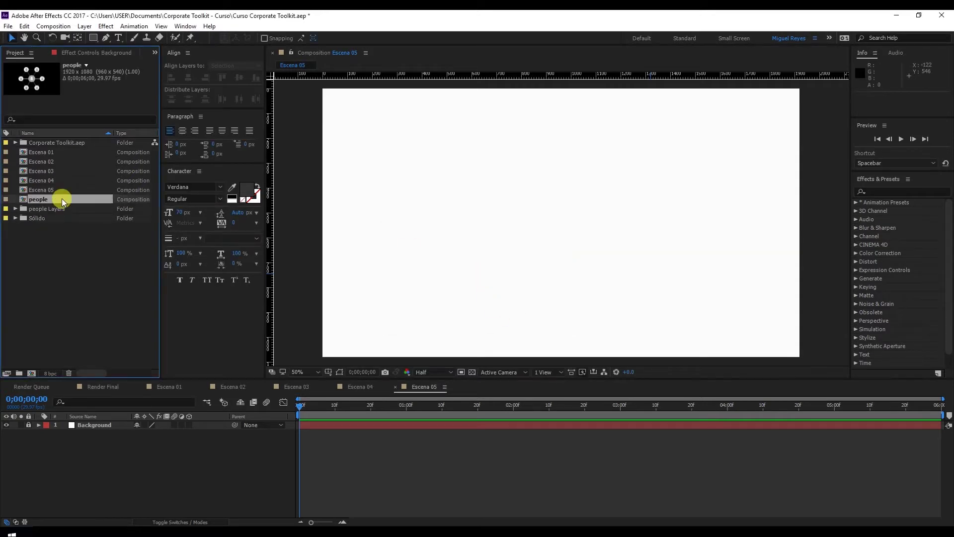
# Copy all layers of the people composition into Escena 05 and create shapes from the pasted vector layers.
pyautogui.doubleClick(62, 200)
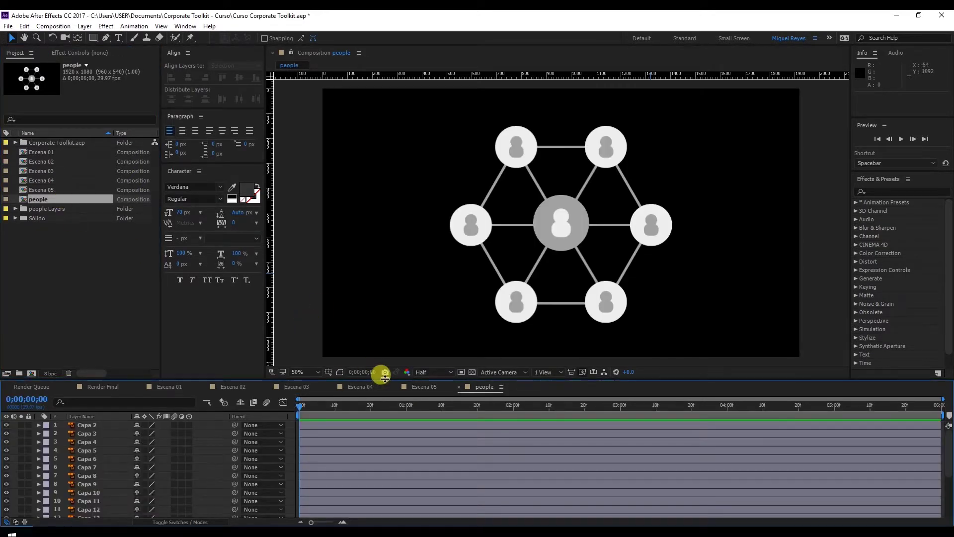
pyautogui.moveTo(385, 379); pyautogui.dragTo(279, 266)
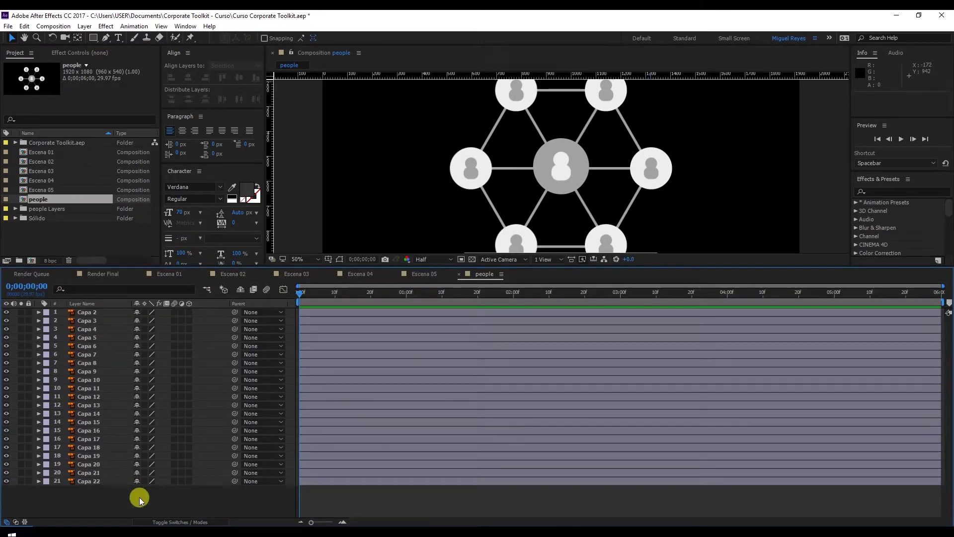
pyautogui.moveTo(136, 496); pyautogui.dragTo(65, 275)
pyautogui.hotkey('ctrl', 'c')
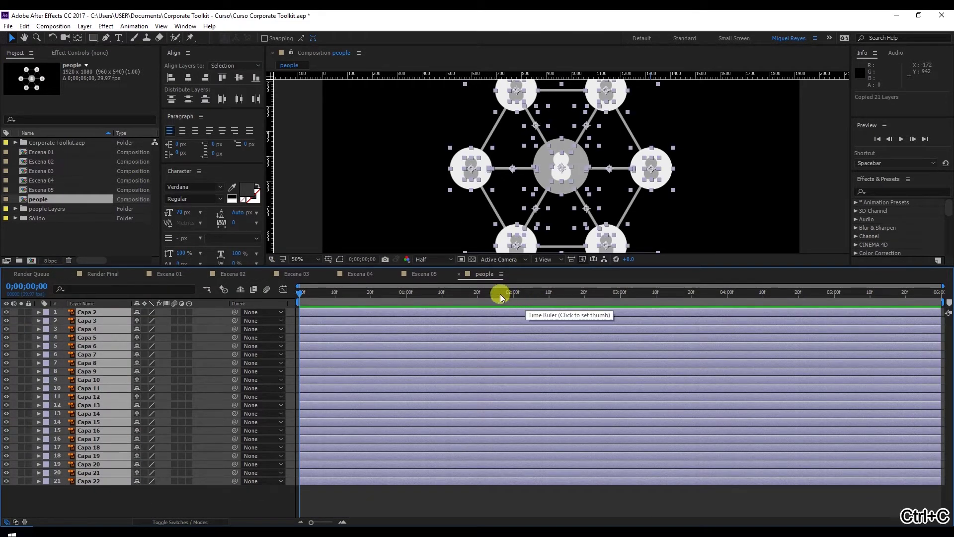
pyautogui.click(422, 274)
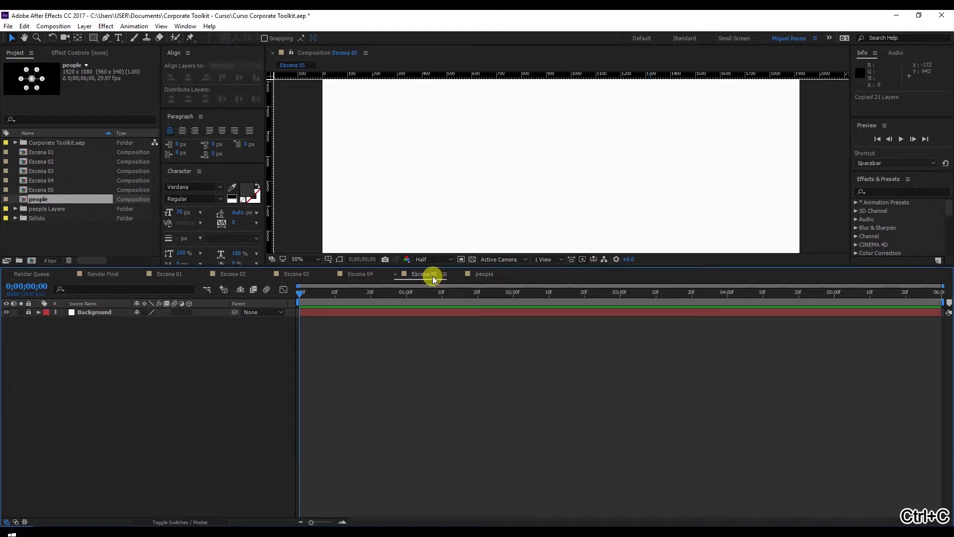
pyautogui.hotkey('ctrl', 'v')
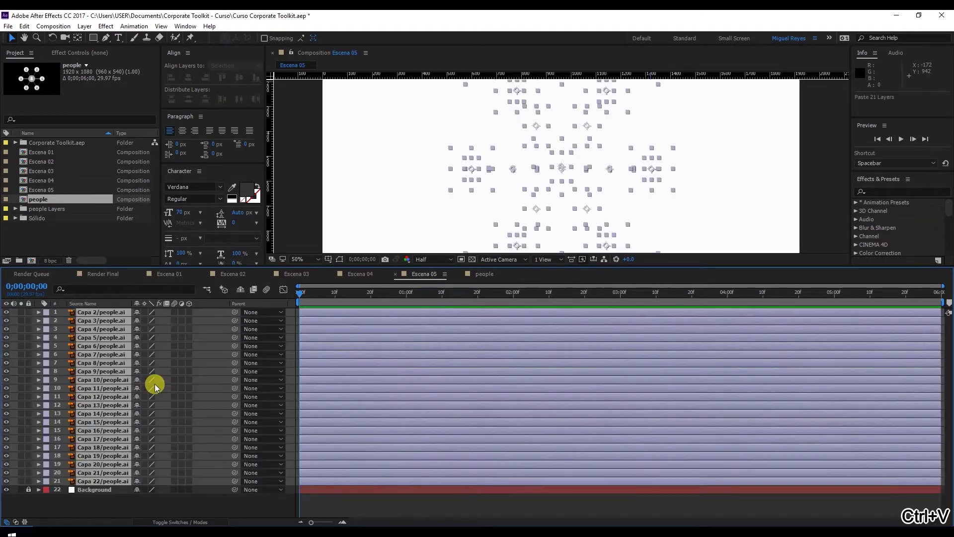
pyautogui.rightClick(101, 423)
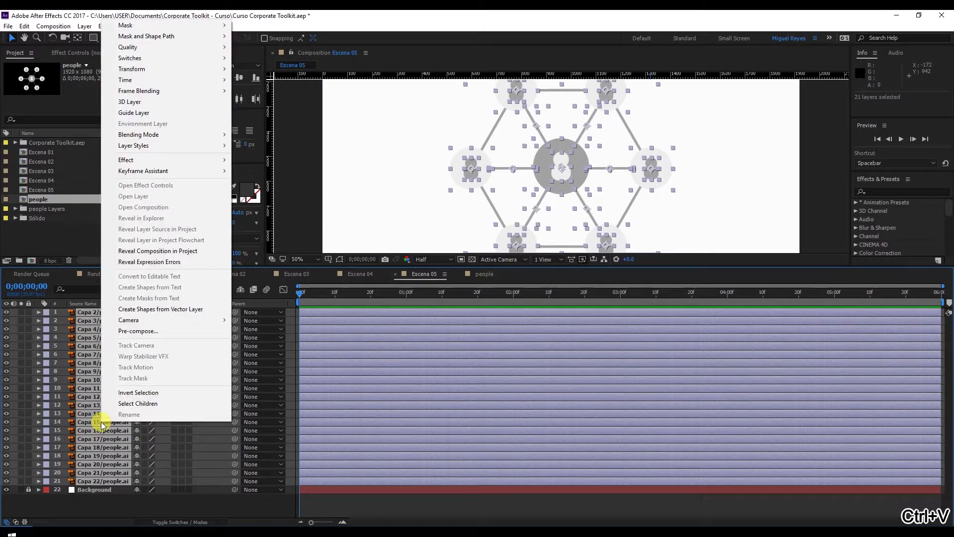
pyautogui.click(160, 310)
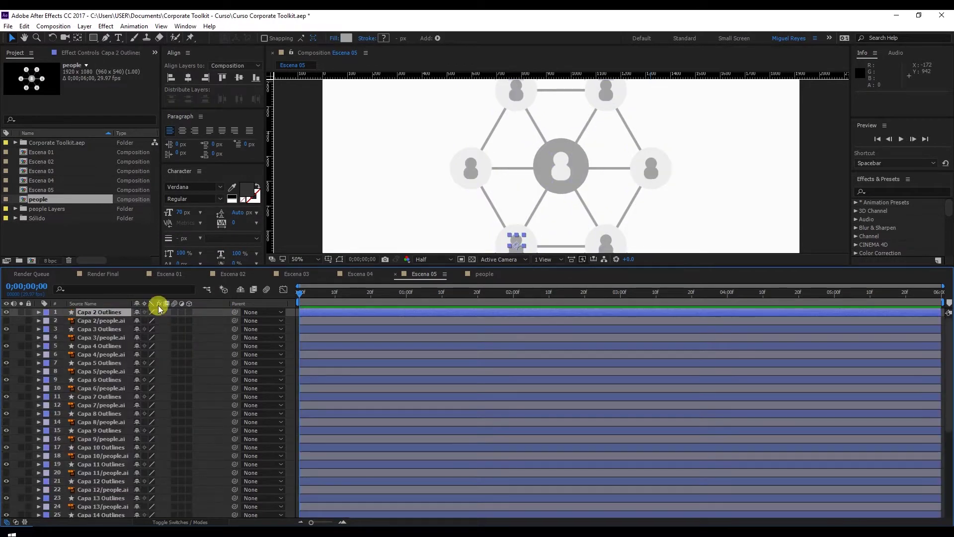
# Delete the people composition and the people Layers folder from the project.
pyautogui.click(60, 232)
pyautogui.click(59, 202)
pyautogui.press('Delete')
pyautogui.press('Return')
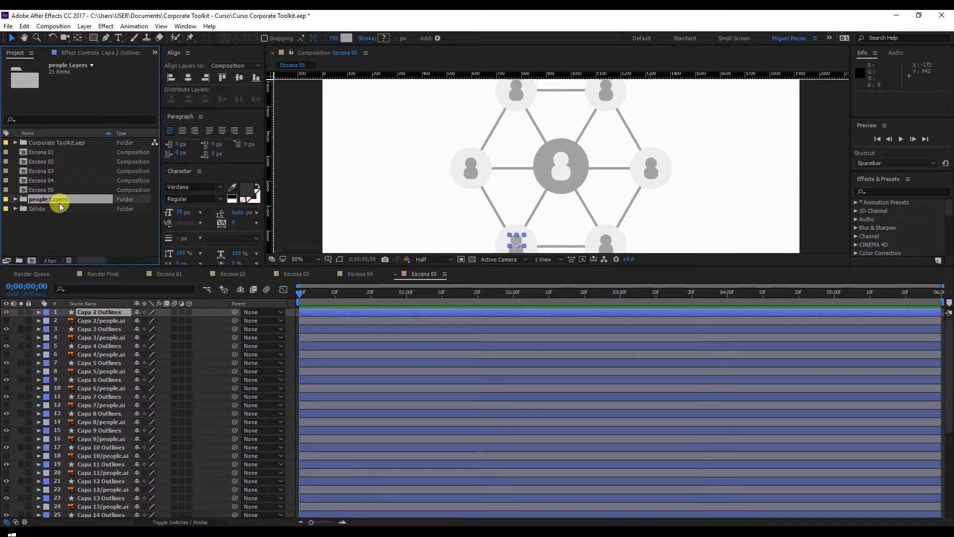
pyautogui.press('Delete')
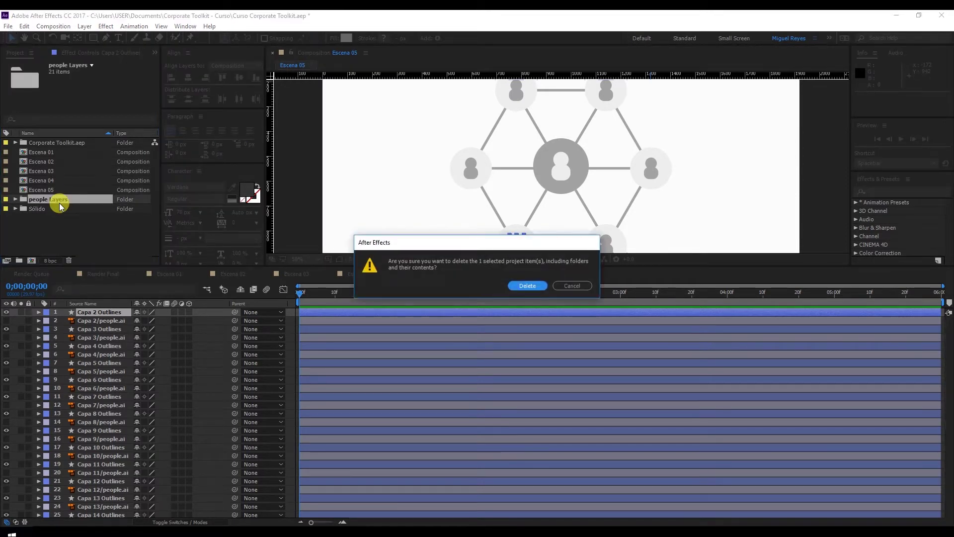
pyautogui.press('Return')
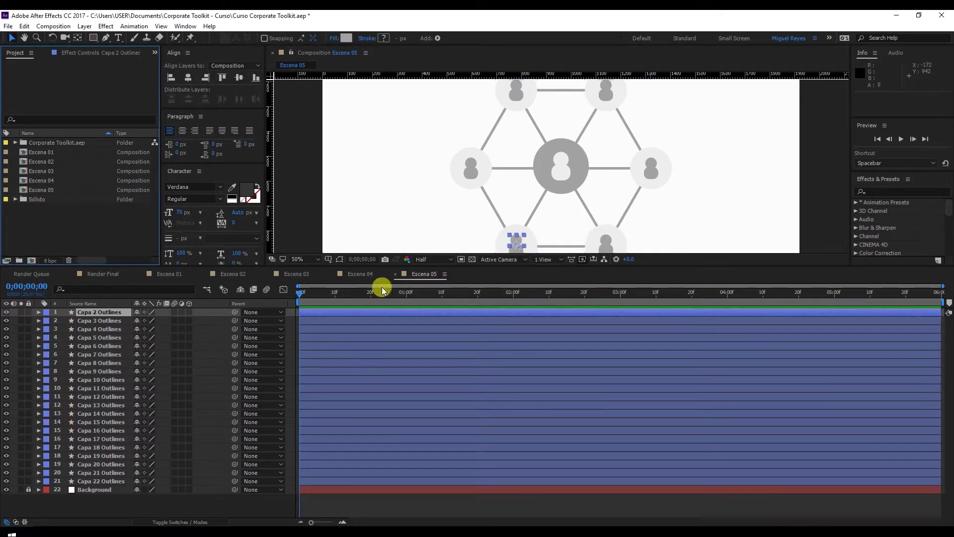
# Select the six light outer circles of the network and set their layers' label color to Red.
pyautogui.moveTo(403, 267); pyautogui.dragTo(409, 368)
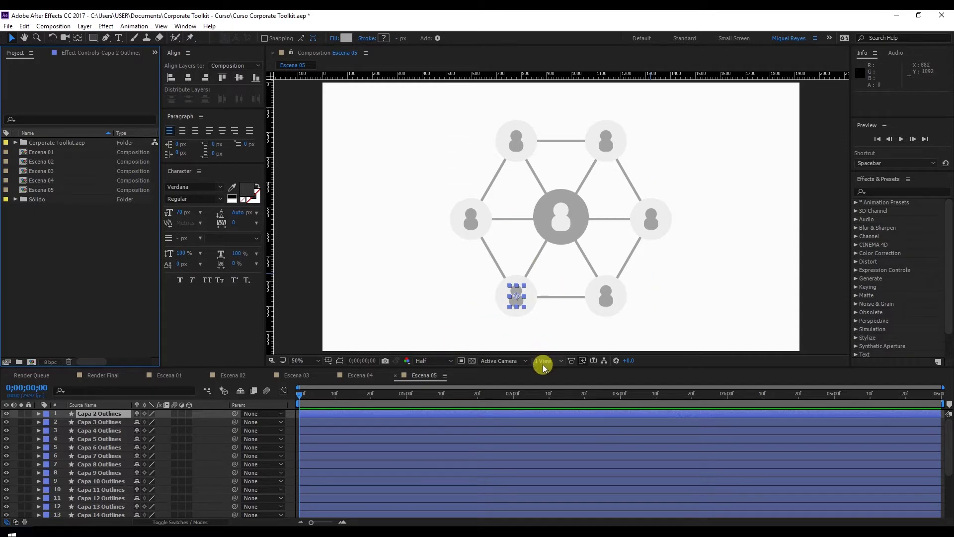
pyautogui.moveTo(546, 368); pyautogui.dragTo(543, 335)
pyautogui.scroll(-2, 130, 420)
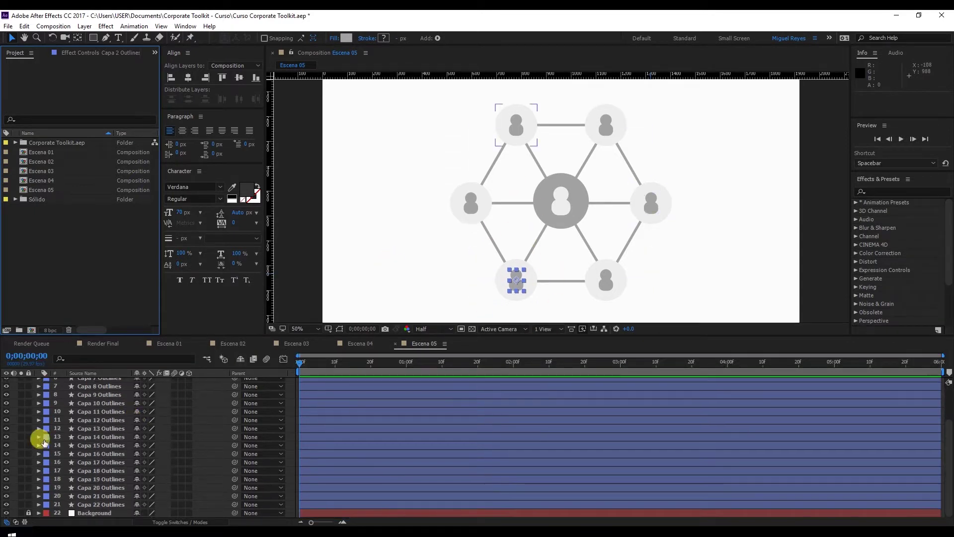
pyautogui.click(523, 131)
pyautogui.keyDown('shift'); pyautogui.click(607, 139); pyautogui.keyUp('shift')
pyautogui.keyDown('shift'); pyautogui.click(651, 203); pyautogui.keyUp('shift')
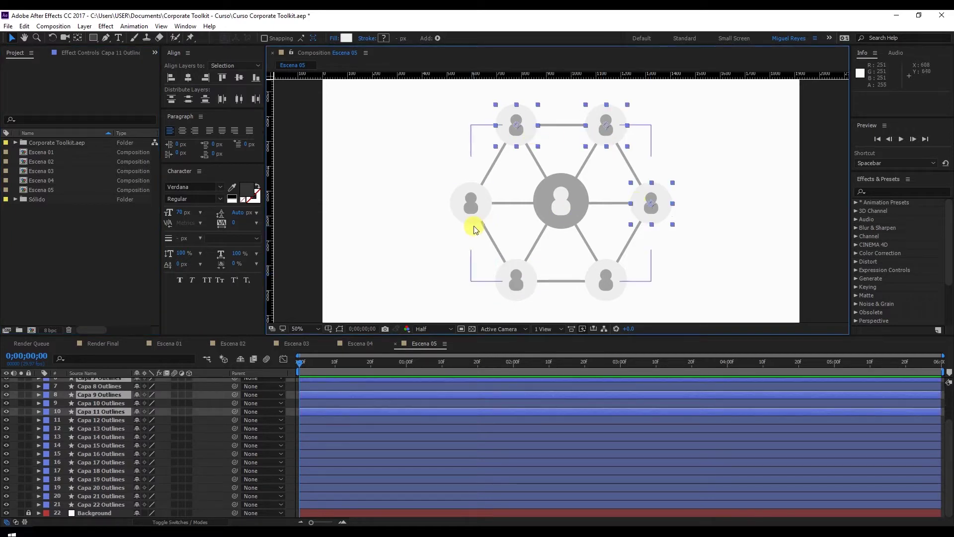
pyautogui.click(463, 213)
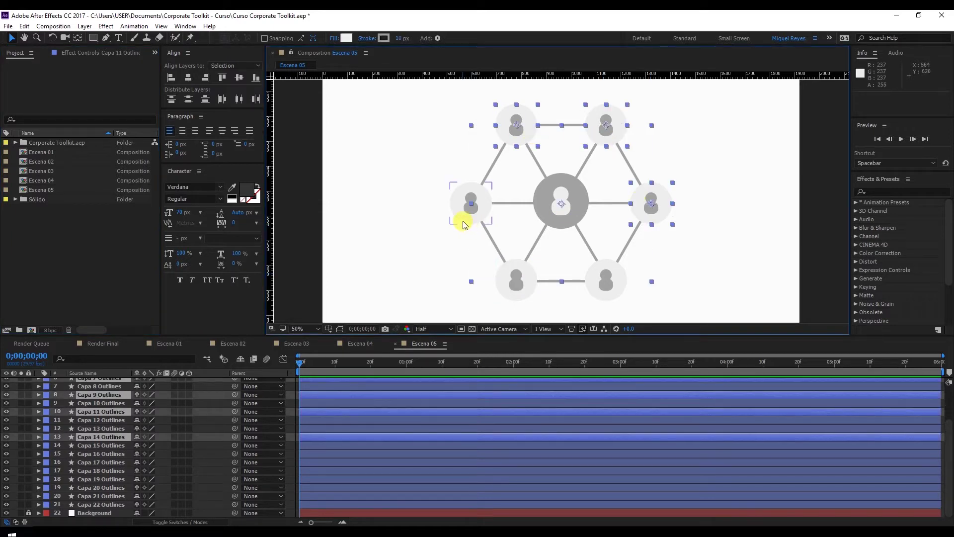
pyautogui.keyDown('shift'); pyautogui.click(599, 143); pyautogui.keyUp('shift')
pyautogui.keyDown('shift'); pyautogui.click(636, 203); pyautogui.keyUp('shift')
pyautogui.keyDown('shift'); pyautogui.click(616, 266); pyautogui.keyUp('shift')
pyautogui.keyDown('shift'); pyautogui.click(500, 268); pyautogui.keyUp('shift')
pyautogui.scroll(3, 120, 380)
pyautogui.click(49, 393)
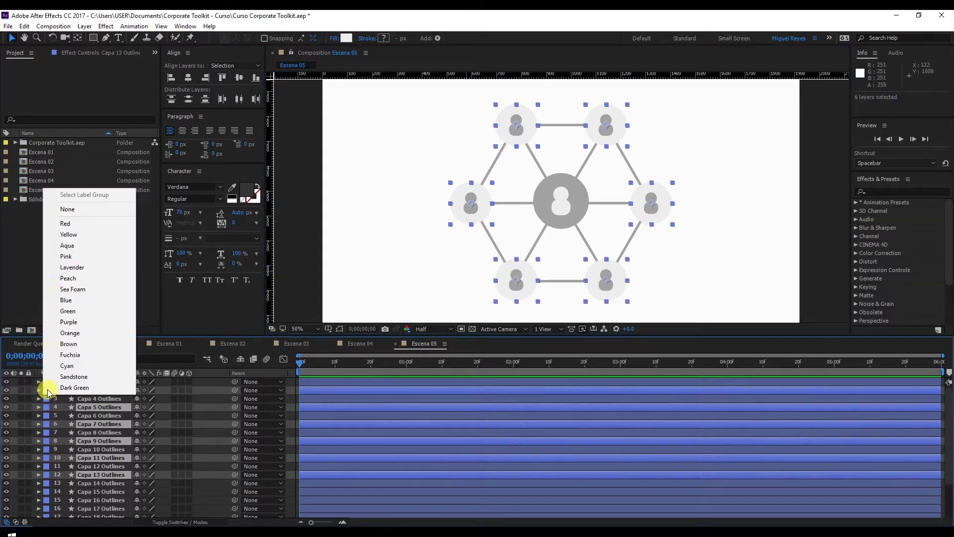
pyautogui.click(98, 223)
# Undo the last value change and rename the Capa 14 Outlines layer as Hexagon.
pyautogui.hotkey('ctrl', 'z')
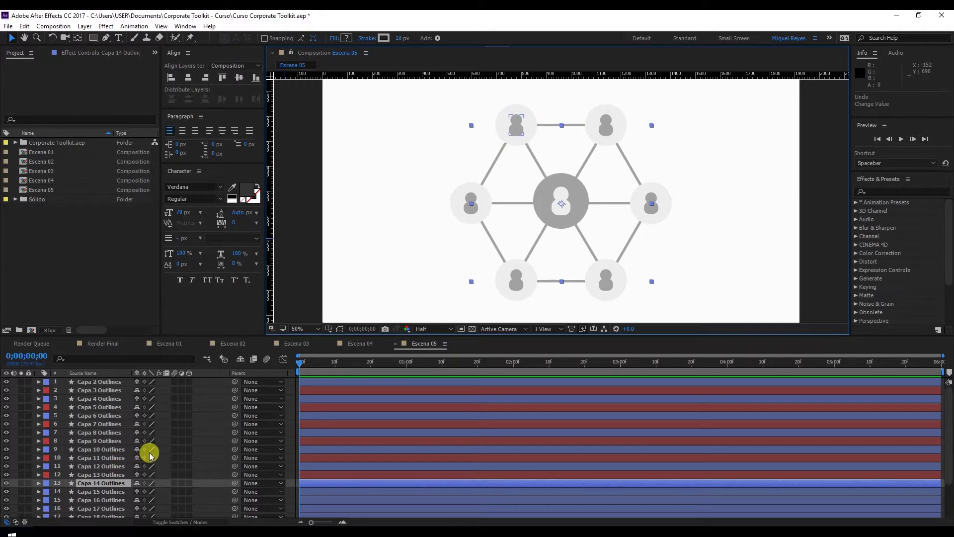
pyautogui.click(107, 483)
pyautogui.press('Return')
pyautogui.write('Hexagon')
pyautogui.press('Return')
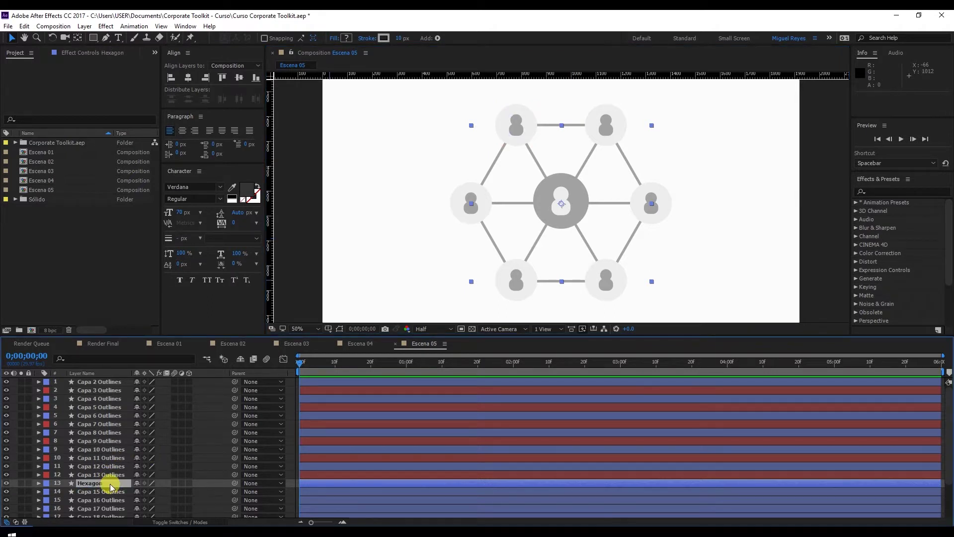
# Set the Hexagon layer's label color to Aqua and lock the layer.
pyautogui.click(48, 483)
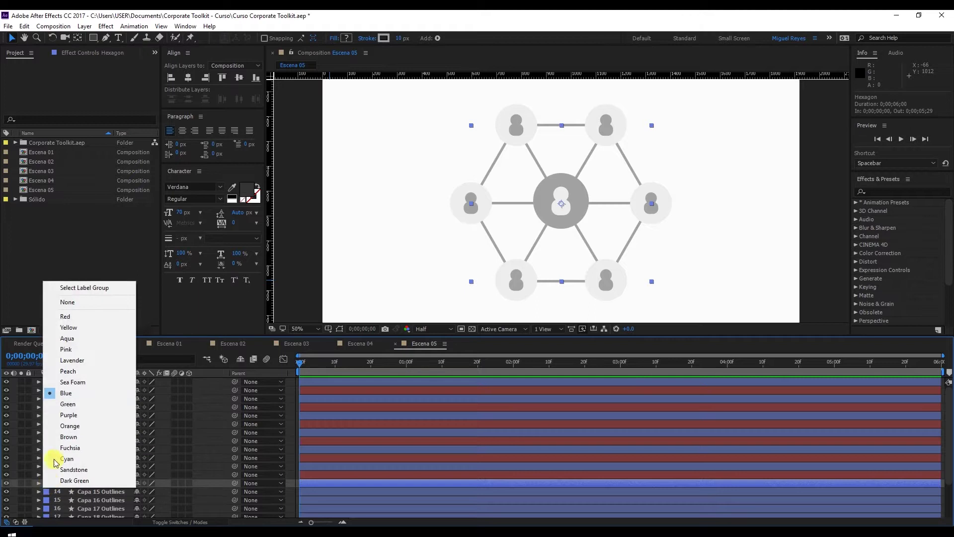
pyautogui.click(74, 339)
pyautogui.scroll(-3, 179, 465)
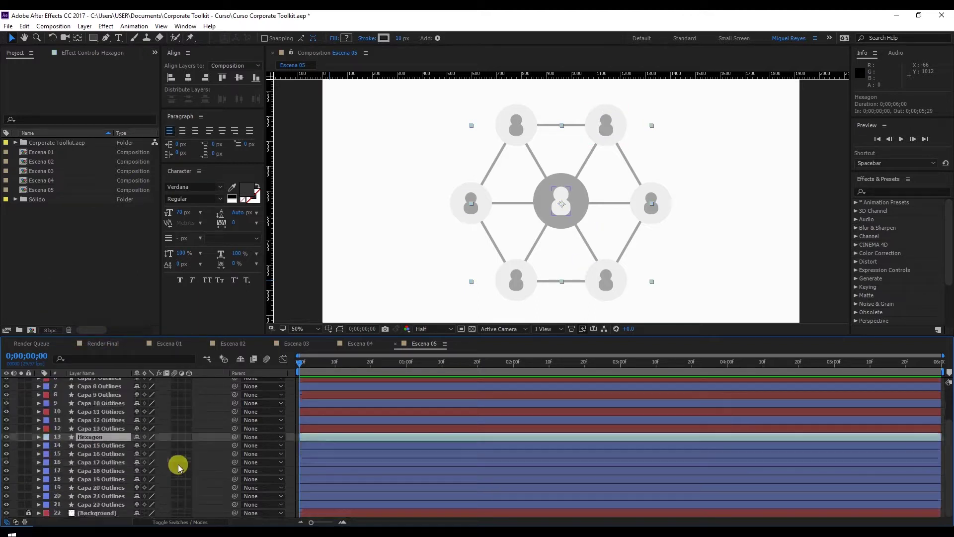
pyautogui.click(28, 437)
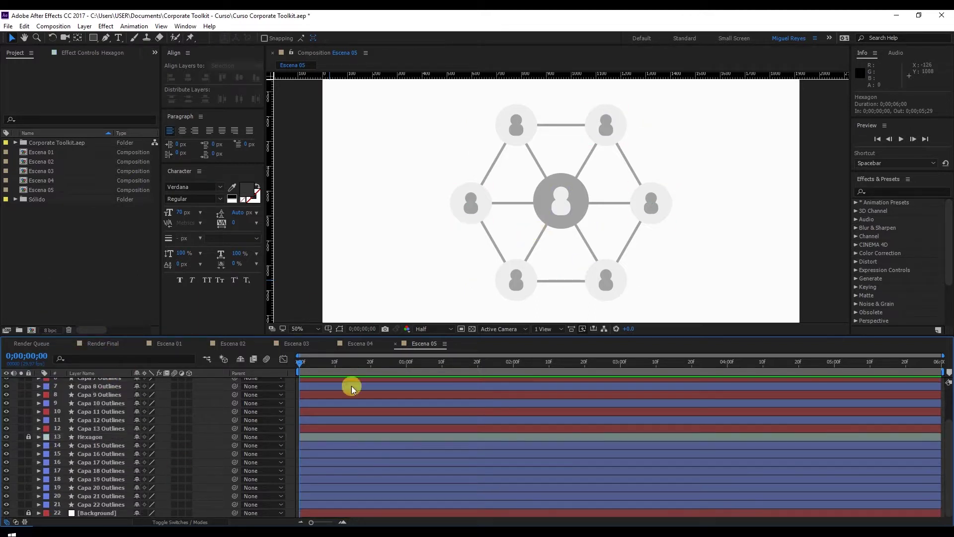
# Select the central circle and its person icon and set both layers' label color to Lavender.
pyautogui.click(584, 201)
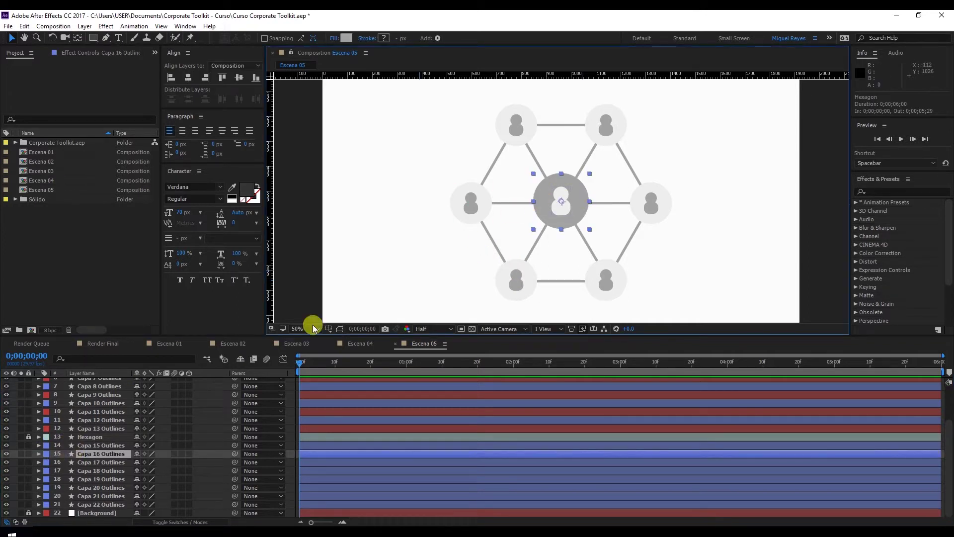
pyautogui.keyDown('shift'); pyautogui.click(552, 208); pyautogui.keyUp('shift')
pyautogui.click(49, 447)
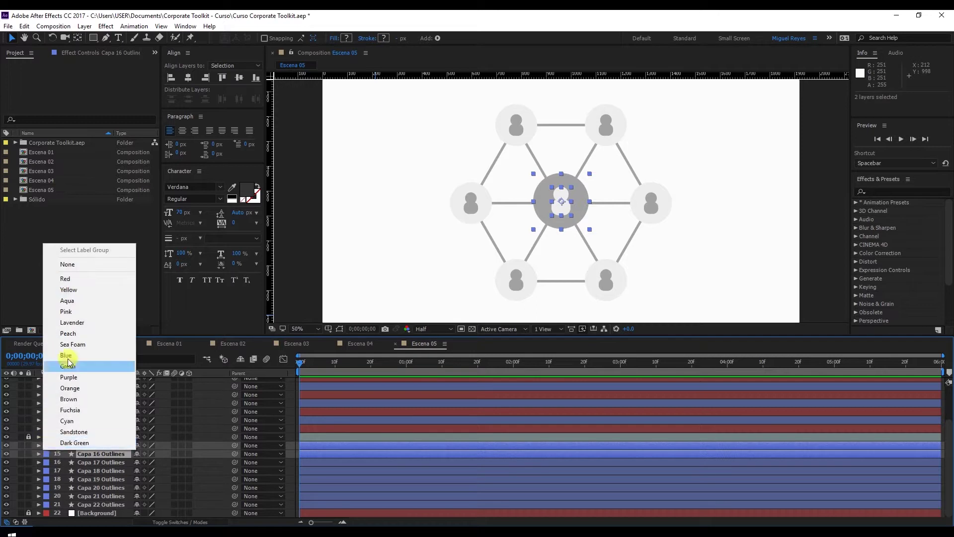
pyautogui.click(79, 324)
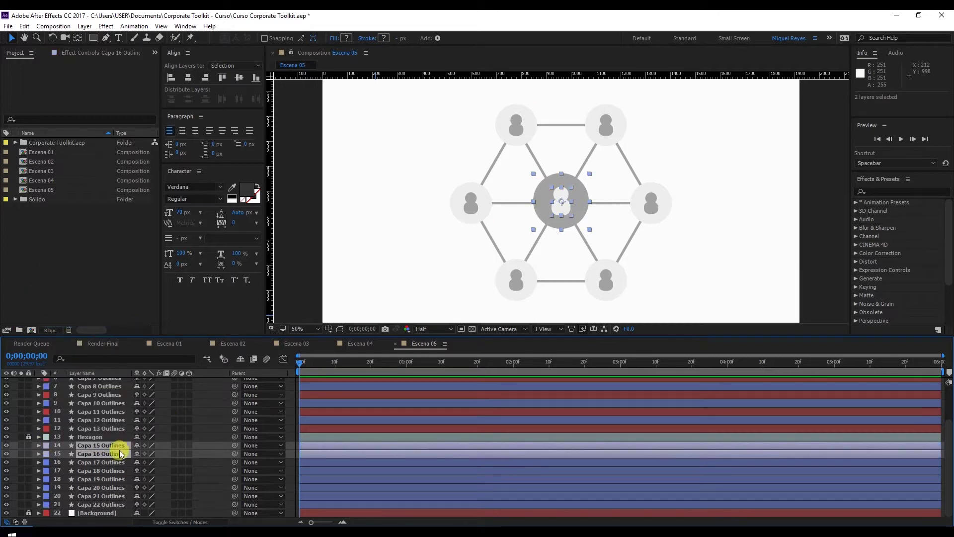
# Select the six lines connecting the center to the outer circles and set their layers' label color to Orange.
pyautogui.click(547, 162)
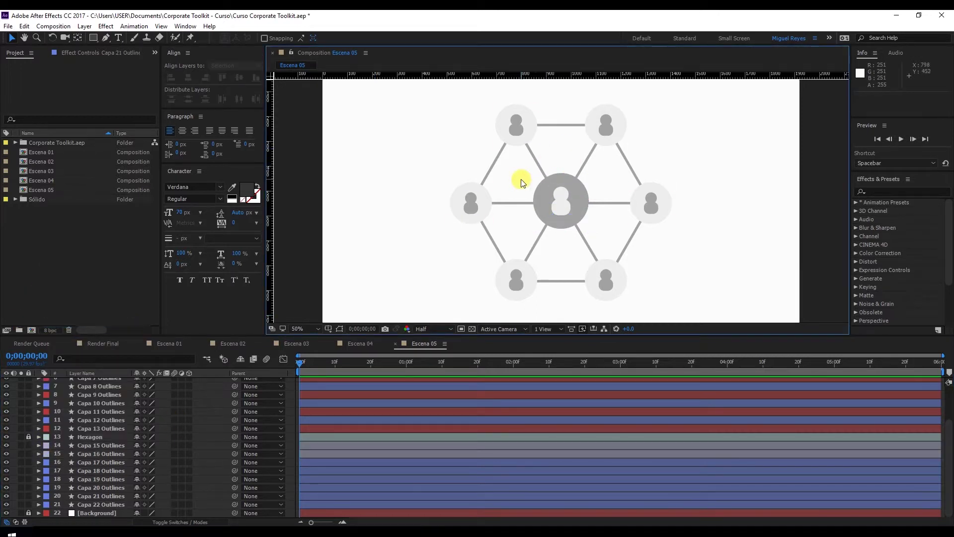
pyautogui.click(538, 159)
pyautogui.keyDown('shift'); pyautogui.click(587, 160); pyautogui.keyUp('shift')
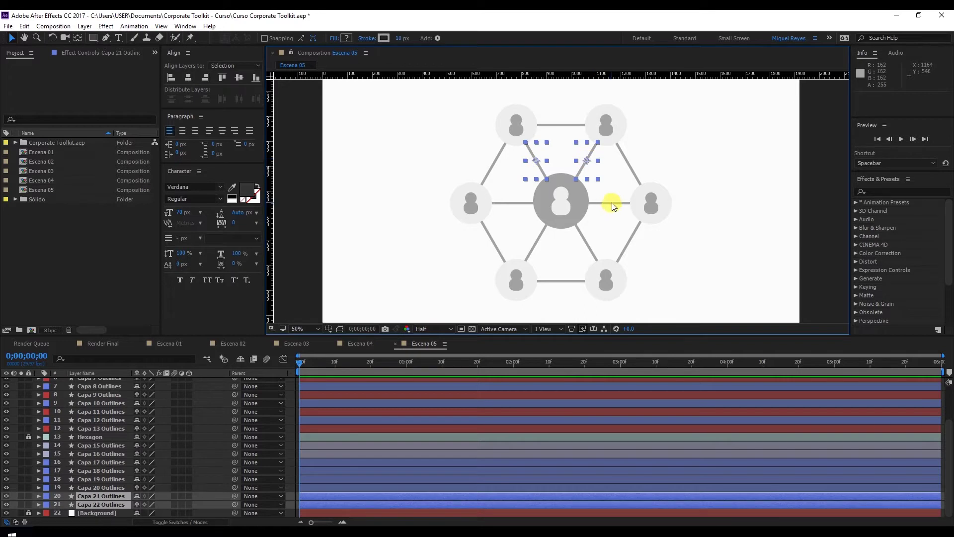
pyautogui.keyDown('shift'); pyautogui.click(579, 241); pyautogui.keyUp('shift')
pyautogui.keyDown('shift'); pyautogui.click(530, 248); pyautogui.keyUp('shift')
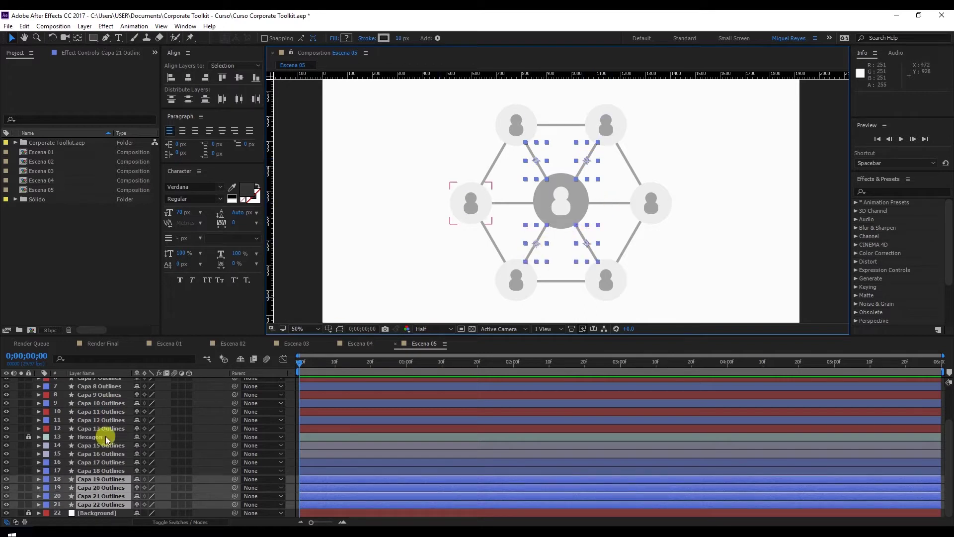
pyautogui.keyDown('shift'); pyautogui.click(97, 470); pyautogui.keyUp('shift')
pyautogui.keyDown('shift'); pyautogui.click(103, 462); pyautogui.keyUp('shift')
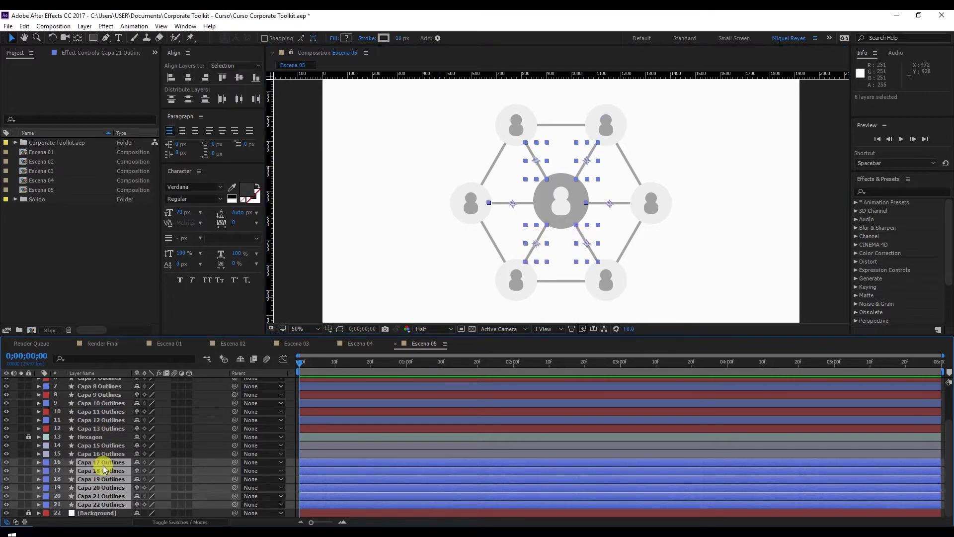
pyautogui.click(46, 463)
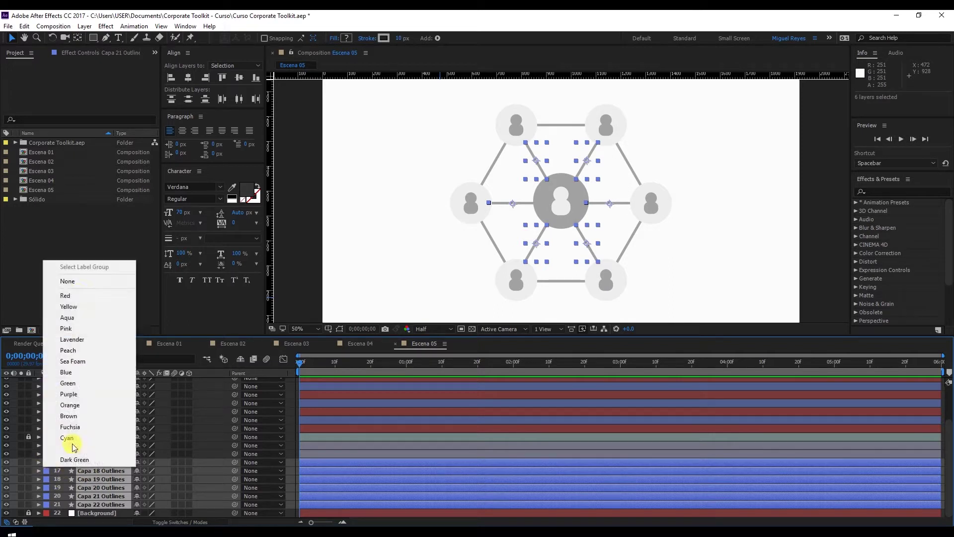
pyautogui.click(87, 410)
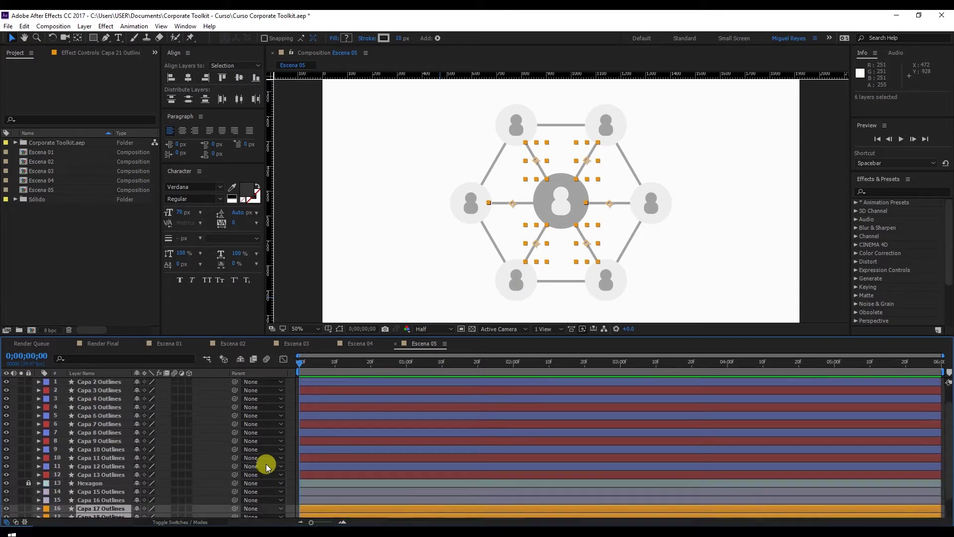
# Select the six outer person icons and group their layers together above the red-labeled circle layers.
pyautogui.scroll(2, 266, 464)
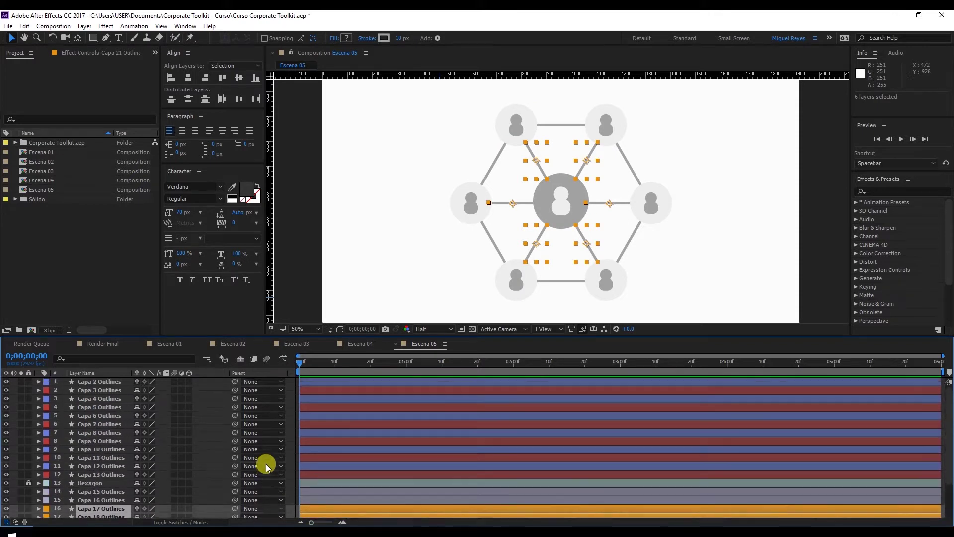
pyautogui.click(515, 132)
pyautogui.keyDown('shift'); pyautogui.click(607, 125); pyautogui.keyUp('shift')
pyautogui.keyDown('shift'); pyautogui.click(648, 212); pyautogui.keyUp('shift')
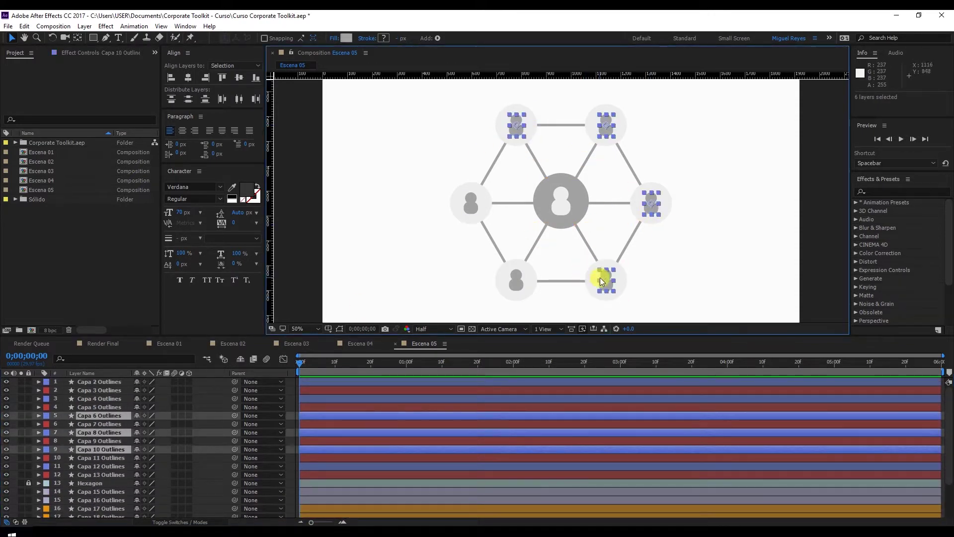
pyautogui.keyDown('shift'); pyautogui.click(603, 280); pyautogui.keyUp('shift')
pyautogui.keyDown('shift'); pyautogui.click(517, 290); pyautogui.keyUp('shift')
pyautogui.keyDown('shift'); pyautogui.click(467, 204); pyautogui.keyUp('shift')
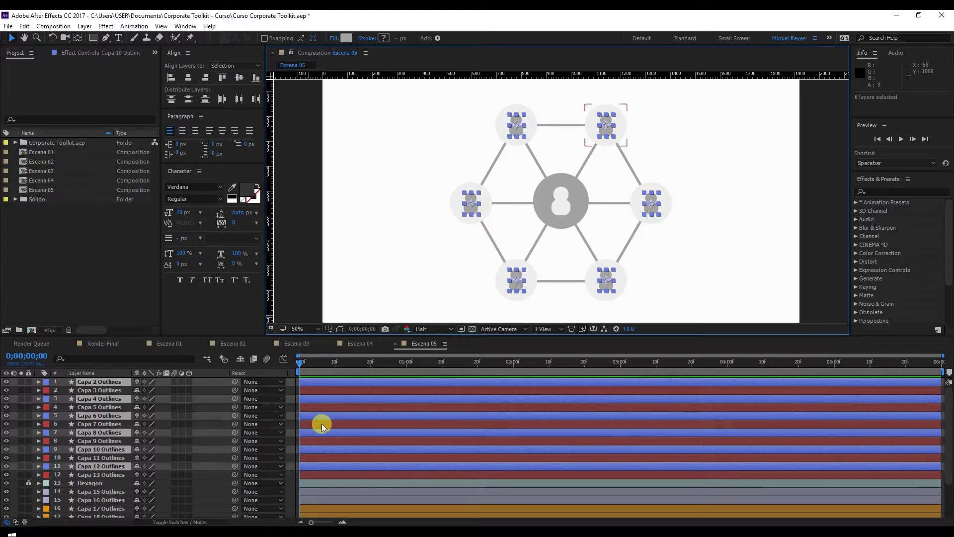
pyautogui.moveTo(122, 465); pyautogui.dragTo(107, 390)
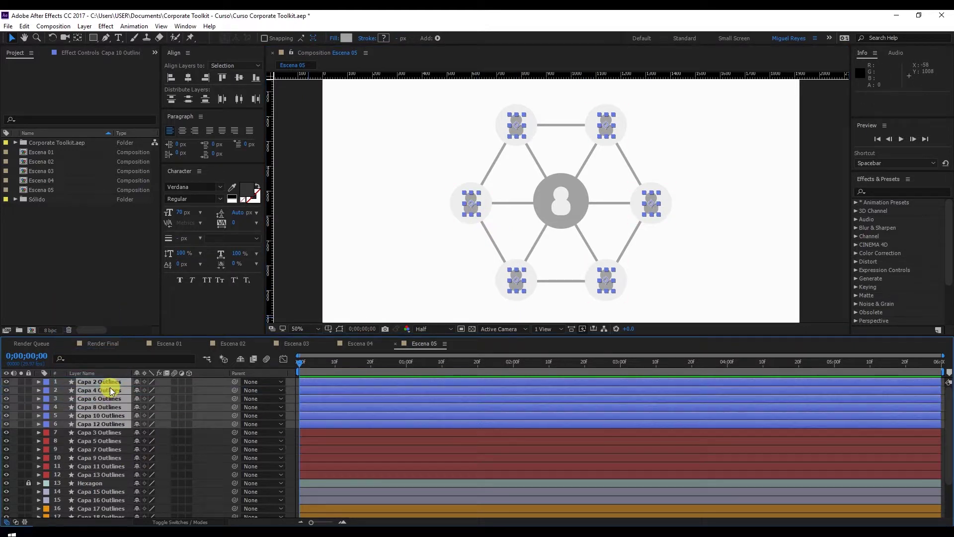
pyautogui.click(773, 262)
# Enlarge the timeline area slightly to show more layer rows and reposition the artwork in the composition view.
pyautogui.scroll(-3, 358, 440)
pyautogui.scroll(3, 357, 457)
pyautogui.scroll(-3, 356, 456)
pyautogui.moveTo(369, 335); pyautogui.dragTo(369, 322)
pyautogui.moveTo(482, 260); pyautogui.dragTo(480, 250)
pyautogui.press('v')
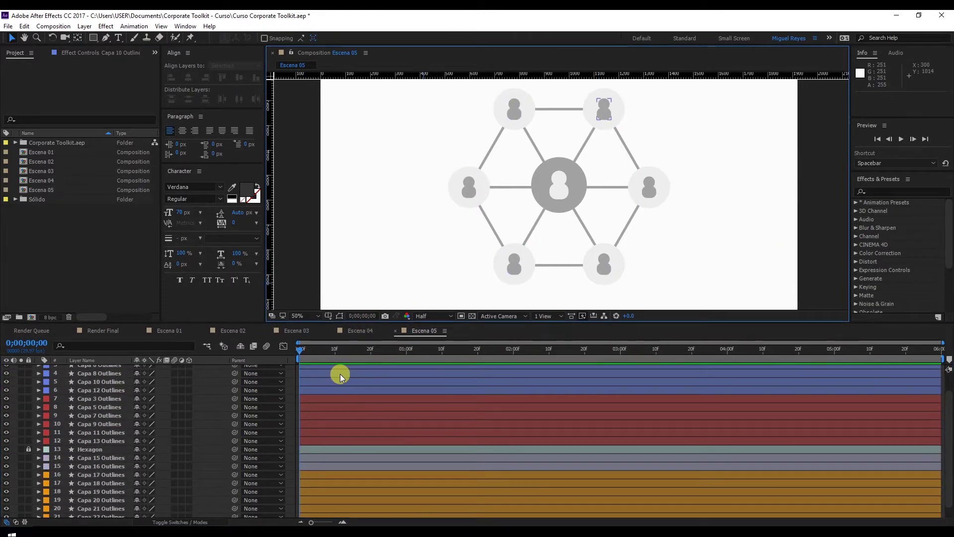
# Move the current time to 0;00;01;00 and unlock the Hexagon layer.
pyautogui.click(406, 349)
pyautogui.scroll(-1, 63, 477)
pyautogui.click(90, 437)
pyautogui.click(28, 437)
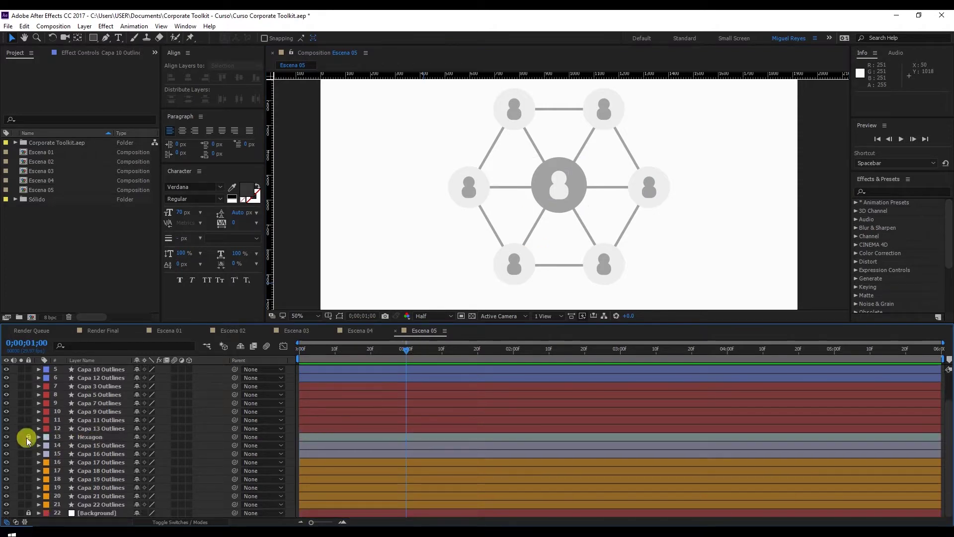
# Add Trim Paths to the Hexagon layer's contents and expand its properties.
pyautogui.click(94, 436)
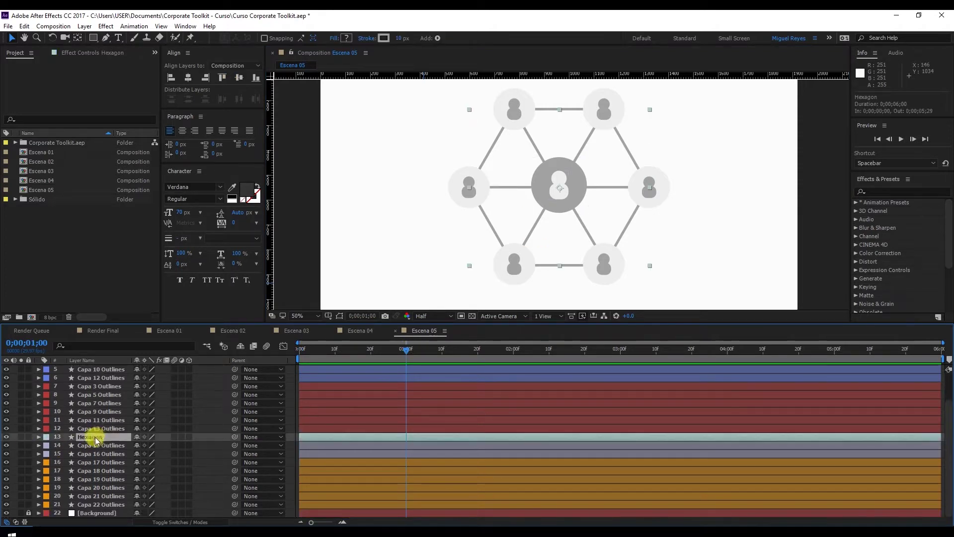
pyautogui.click(39, 437)
pyautogui.click(219, 443)
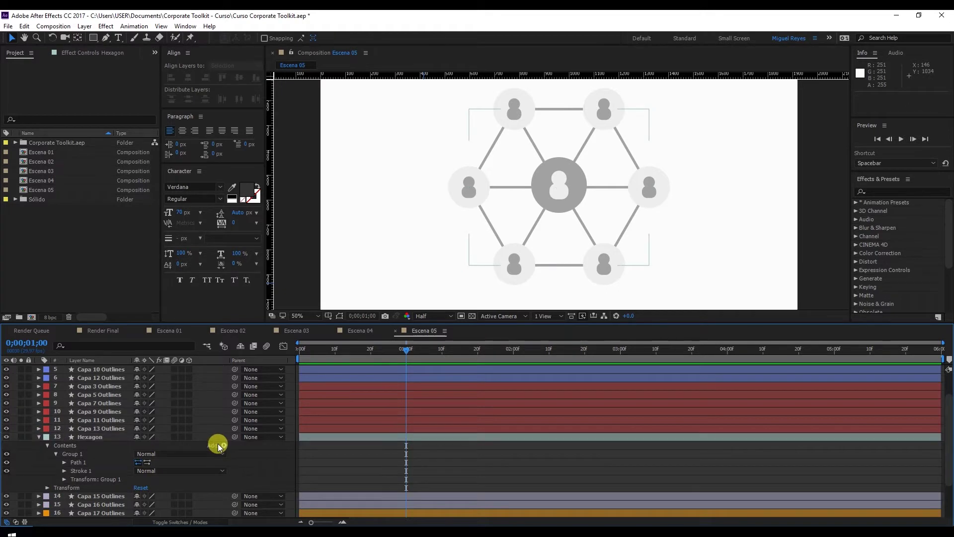
pyautogui.click(264, 390)
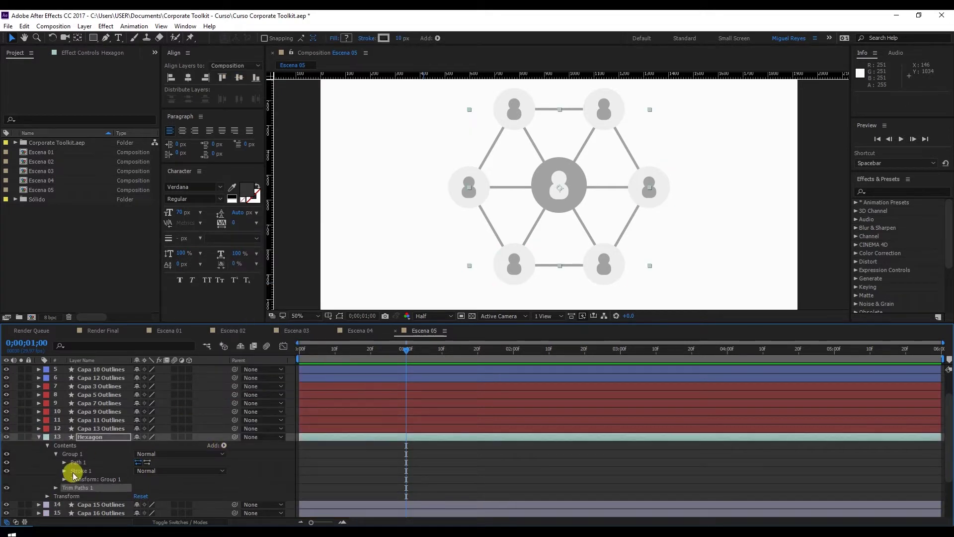
pyautogui.click(55, 488)
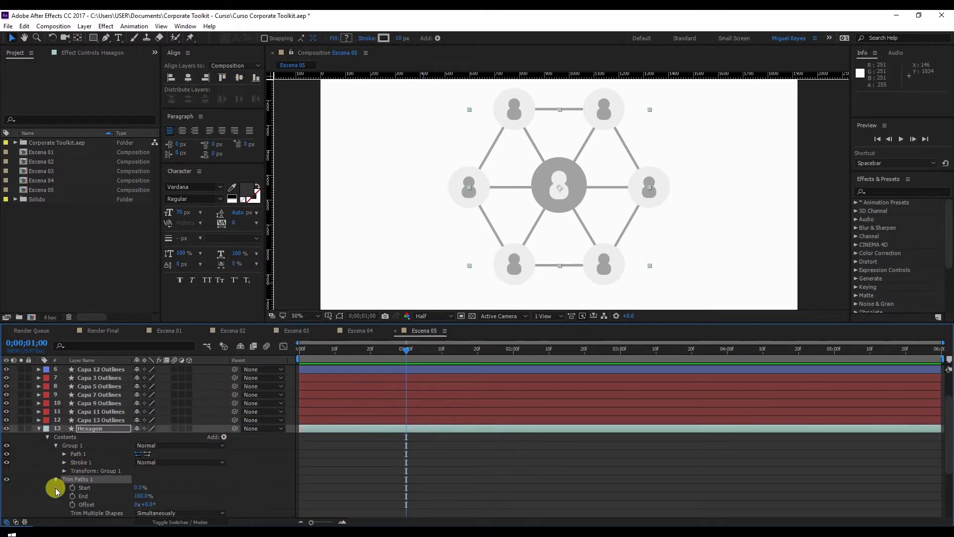
# Test the Hexagon trim's Start at 24% and 7%, and set its Offset to 120°.
pyautogui.click(176, 486)
pyautogui.click(132, 489)
pyautogui.moveTo(140, 487)
pyautogui.mouseDown()
pyautogui.moveTo(171, 486)
pyautogui.moveTo(154, 491)
pyautogui.mouseUp()
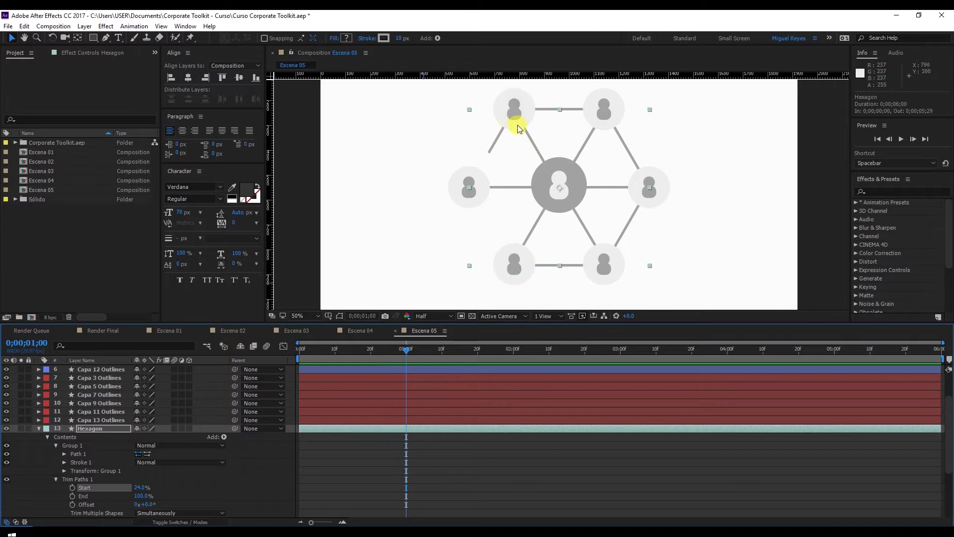
pyautogui.moveTo(145, 489); pyautogui.dragTo(120, 491)
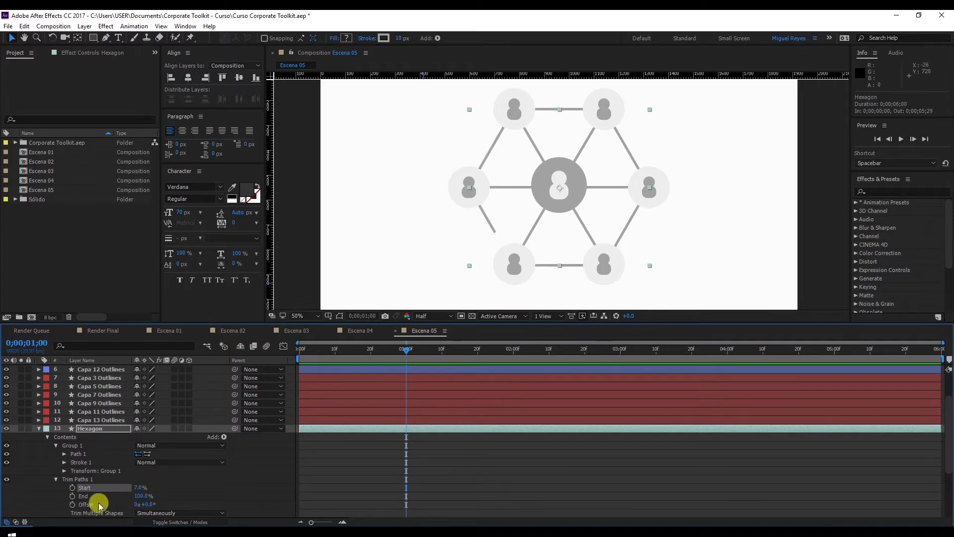
pyautogui.moveTo(143, 504); pyautogui.dragTo(183, 502)
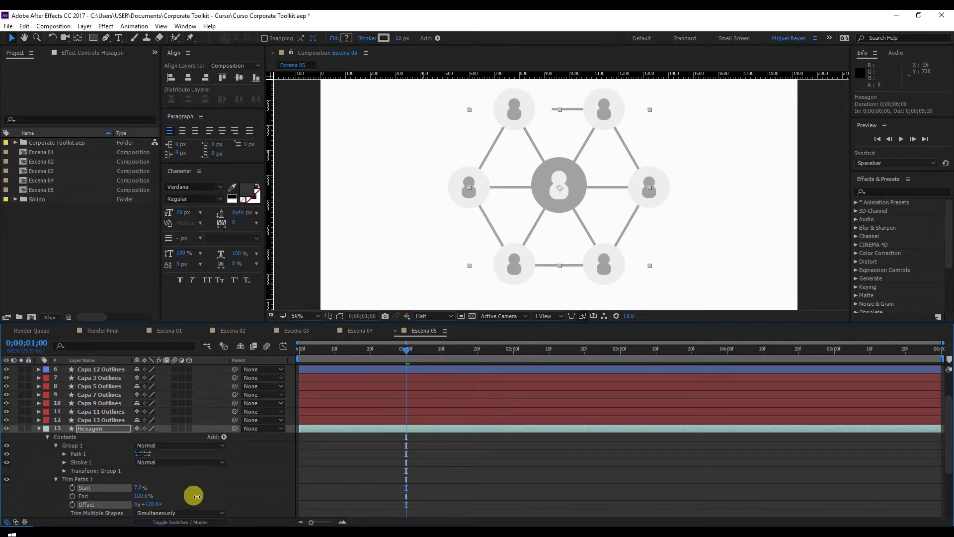
# Scrub the Hexagon trim's Start through 25% and beyond to test where the outline begins trimming.
pyautogui.moveTo(135, 487)
pyautogui.mouseDown()
pyautogui.moveTo(170, 488)
pyautogui.moveTo(135, 489)
pyautogui.mouseUp()
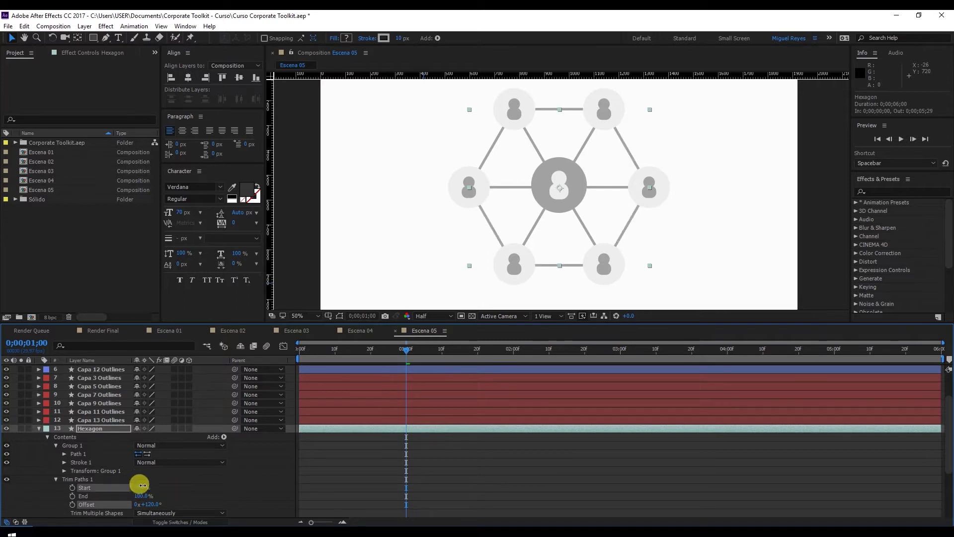
pyautogui.moveTo(147, 483)
pyautogui.mouseDown()
pyautogui.moveTo(168, 481)
pyautogui.moveTo(145, 489)
pyautogui.mouseUp()
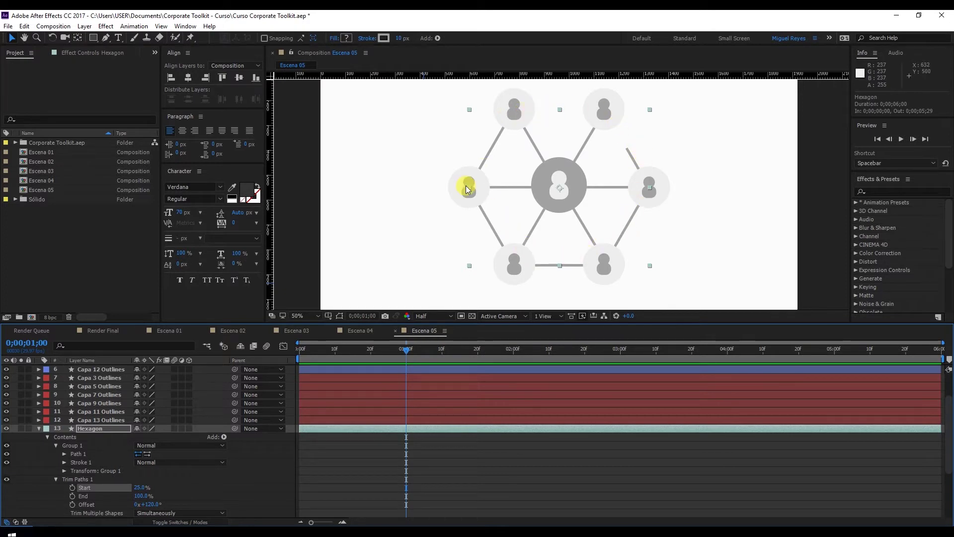
pyautogui.moveTo(139, 488); pyautogui.dragTo(187, 485)
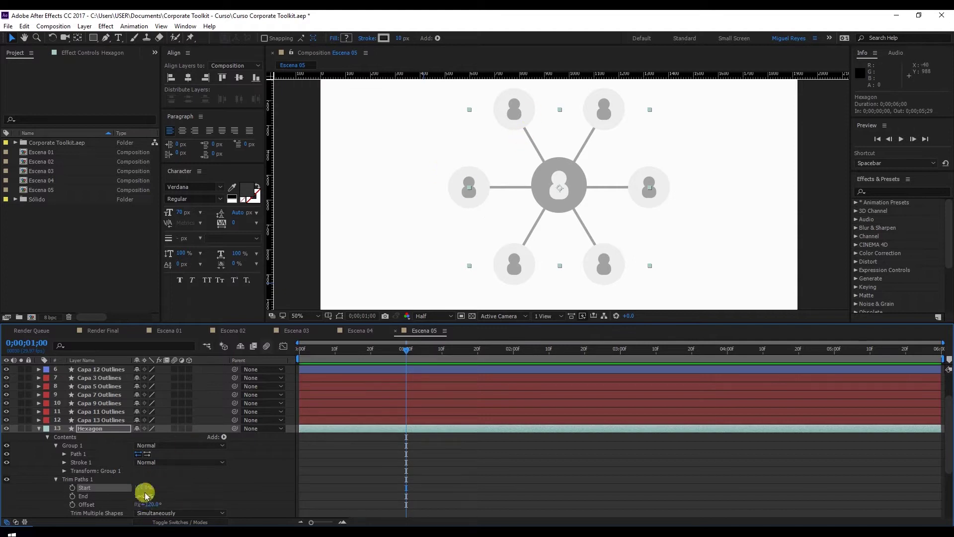
# Set the Hexagon trim's Start and End to 0% and keyframe End at 1 second.
pyautogui.moveTo(136, 487); pyautogui.dragTo(77, 499)
pyautogui.click(414, 385)
pyautogui.click(70, 455)
pyautogui.click(74, 496)
pyautogui.click(73, 496)
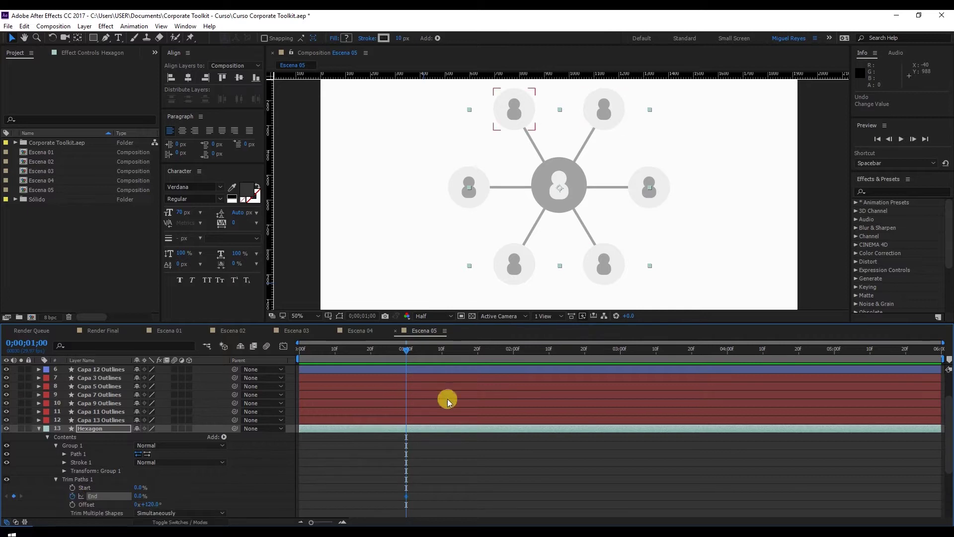
# Add a second End keyframe for the Hexagon trim at 0;00;03;00 with a value of 100%.
pyautogui.click(620, 352)
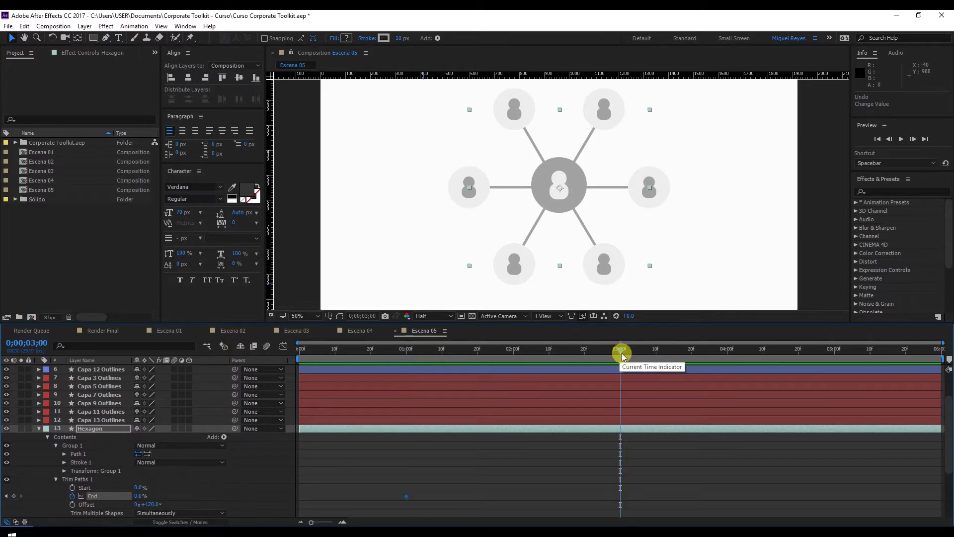
pyautogui.click(14, 496)
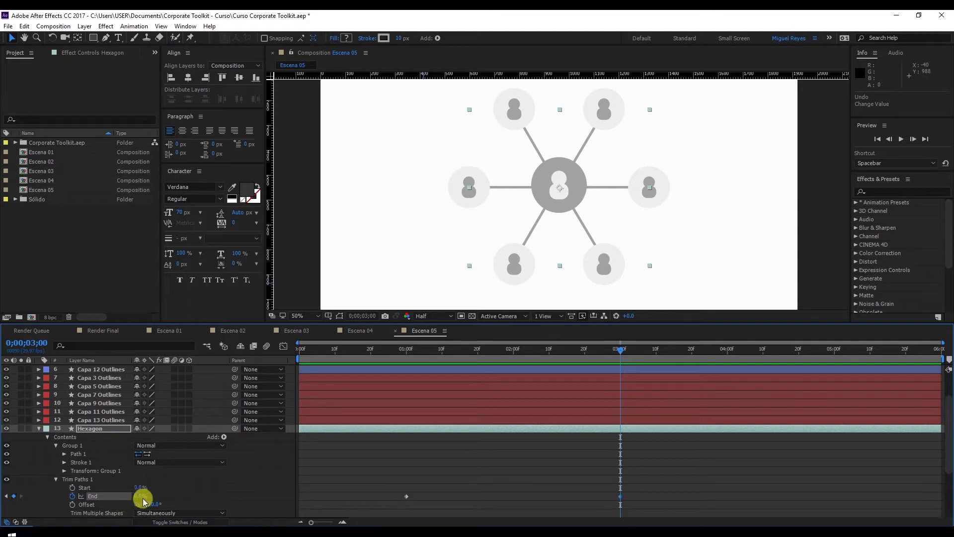
pyautogui.click(139, 496)
pyautogui.write('1')
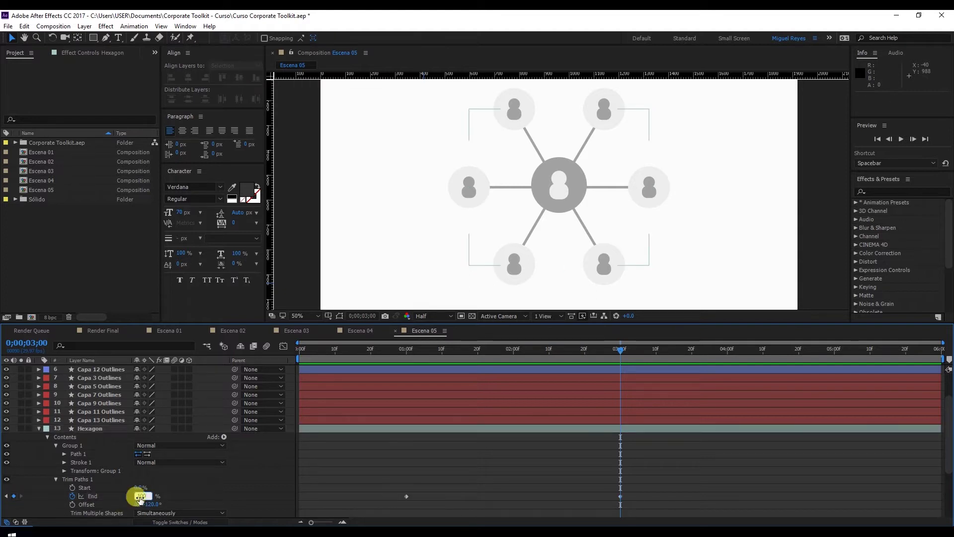
pyautogui.write('00')
pyautogui.press('Return')
pyautogui.click(203, 491)
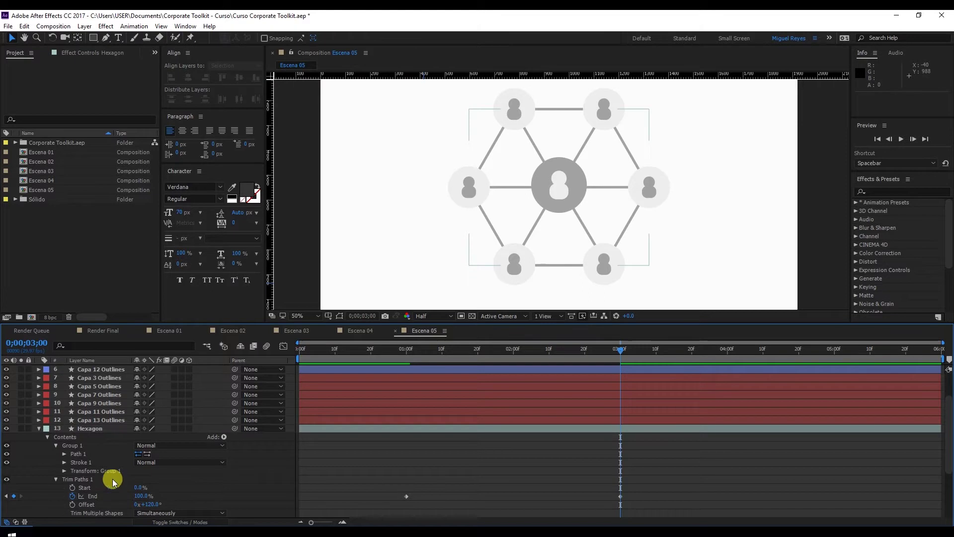
# Add dashes to the Hexagon layer's Stroke 1 and set the Dash length to 18.
pyautogui.click(65, 463)
pyautogui.scroll(-2, 154, 488)
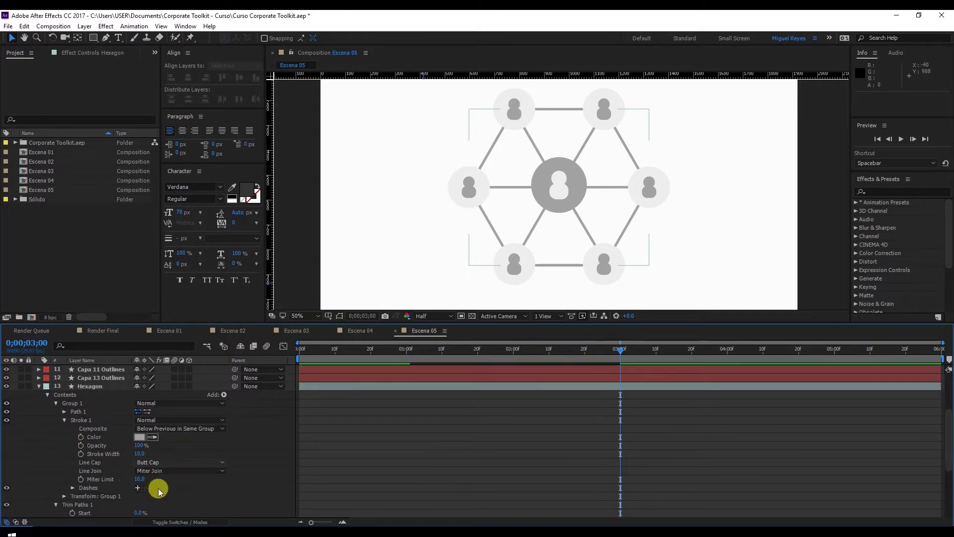
pyautogui.click(72, 488)
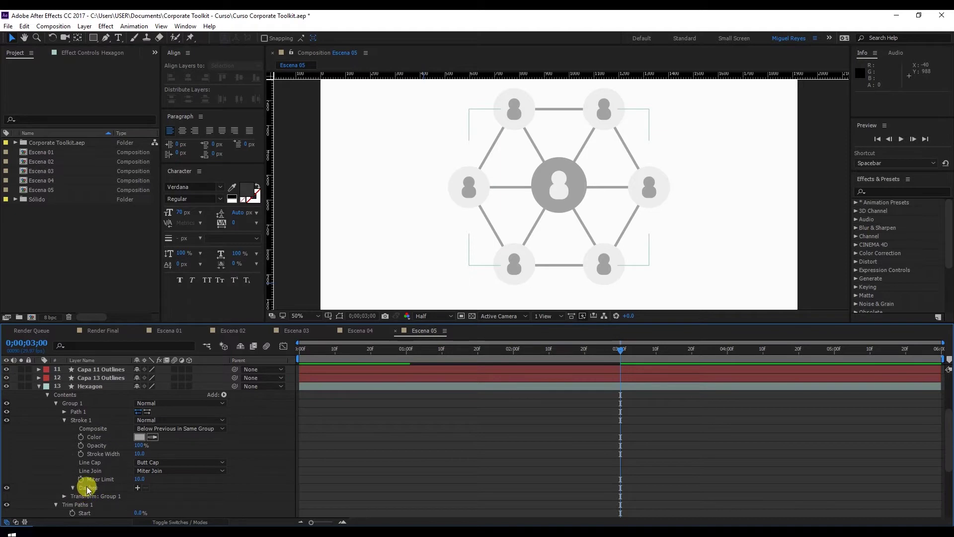
pyautogui.click(139, 487)
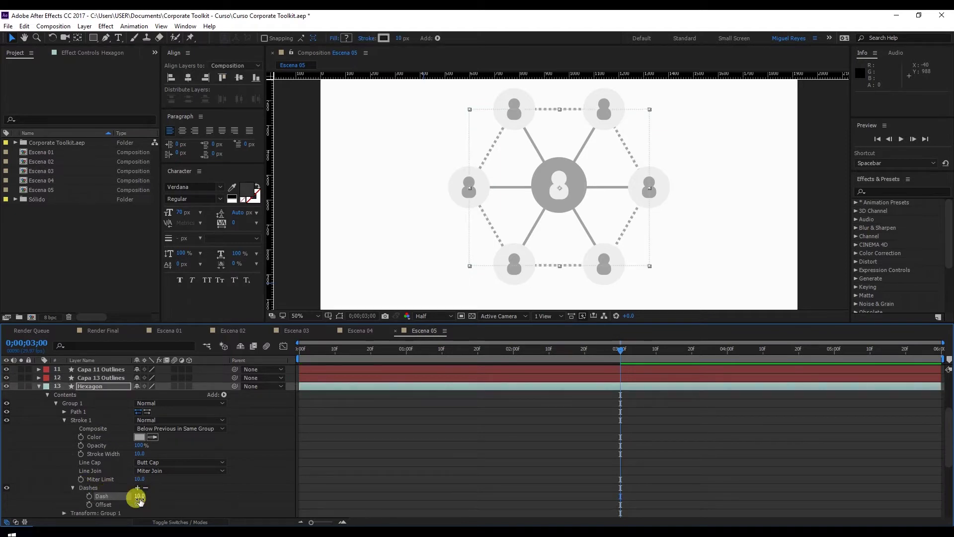
pyautogui.write('18')
pyautogui.press('Return')
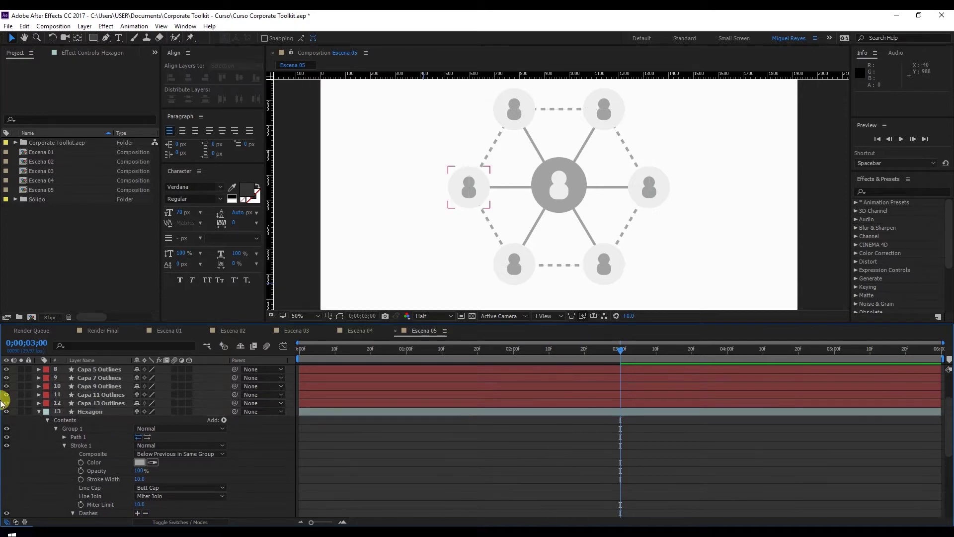
# Play back the hexagon outline animation from 0;00;00;17.
pyautogui.moveTo(483, 355); pyautogui.dragTo(359, 378)
pyautogui.press('space')
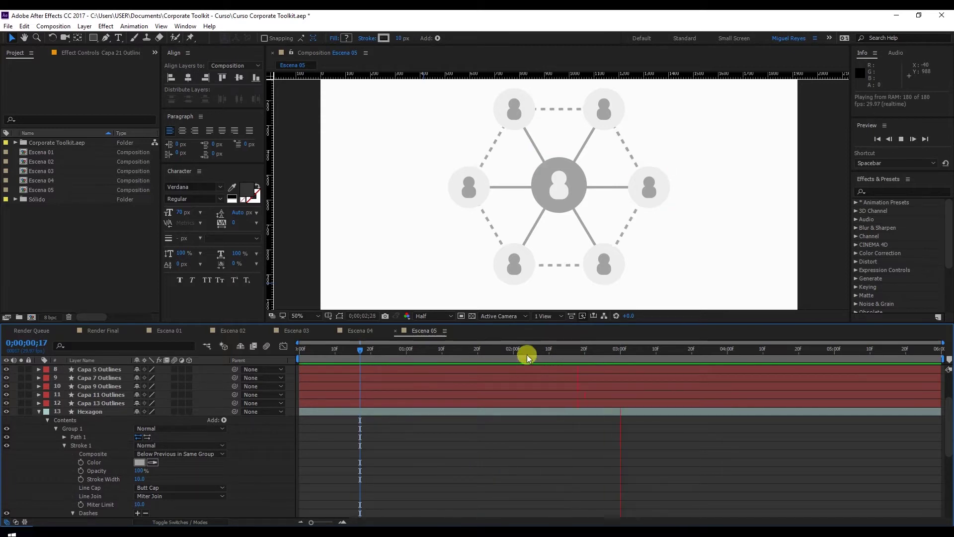
# Apply Easy Ease to both End keyframes of the Hexagon trim and collapse the Hexagon layer.
pyautogui.press('space')
pyautogui.scroll(-3, 426, 395)
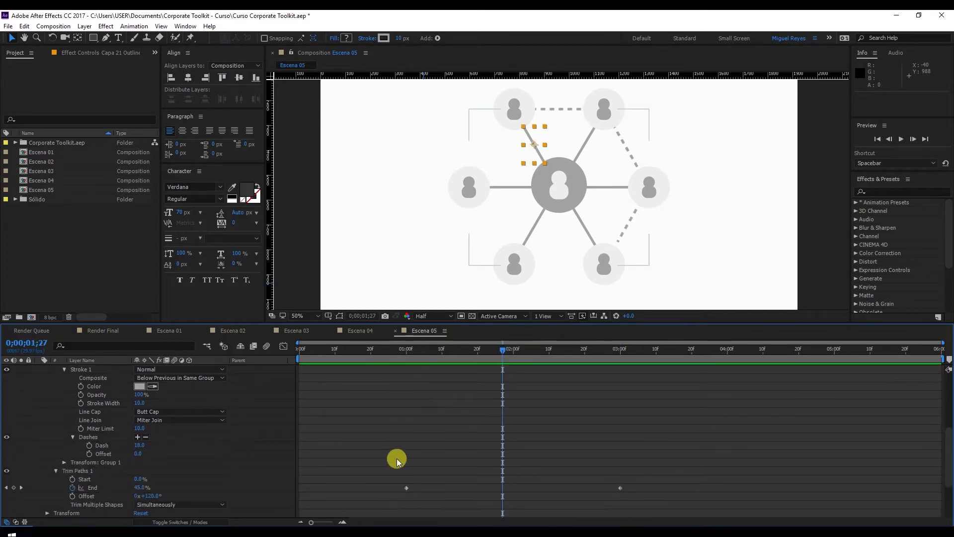
pyautogui.moveTo(394, 463); pyautogui.dragTo(665, 507)
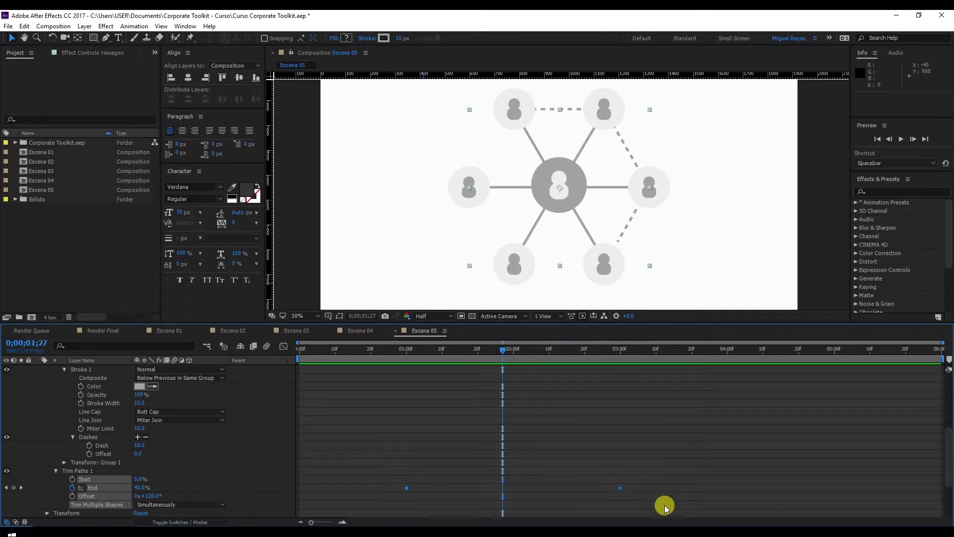
pyautogui.rightClick(624, 491)
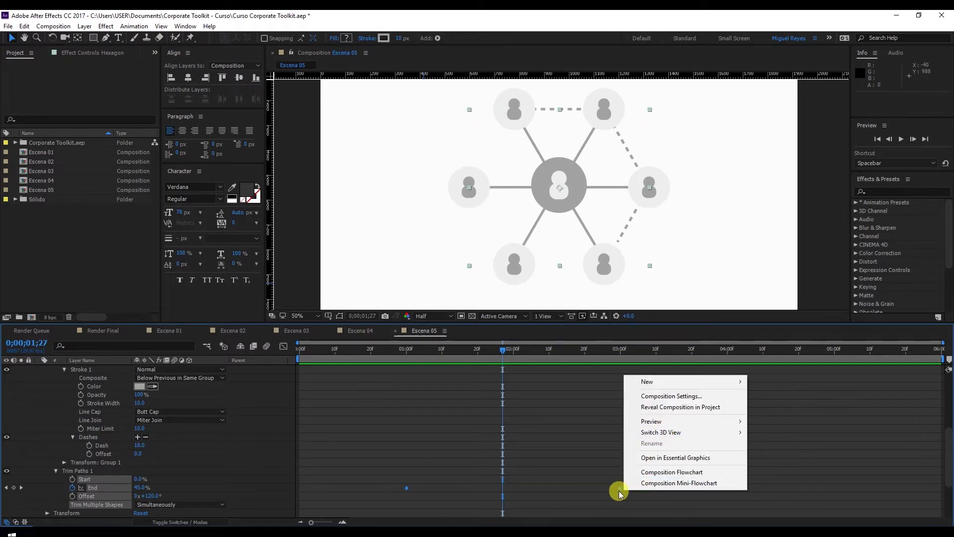
pyautogui.rightClick(619, 490)
pyautogui.moveTo(661, 483)
pyautogui.click(791, 418)
pyautogui.click(714, 443)
pyautogui.scroll(2, 531, 396)
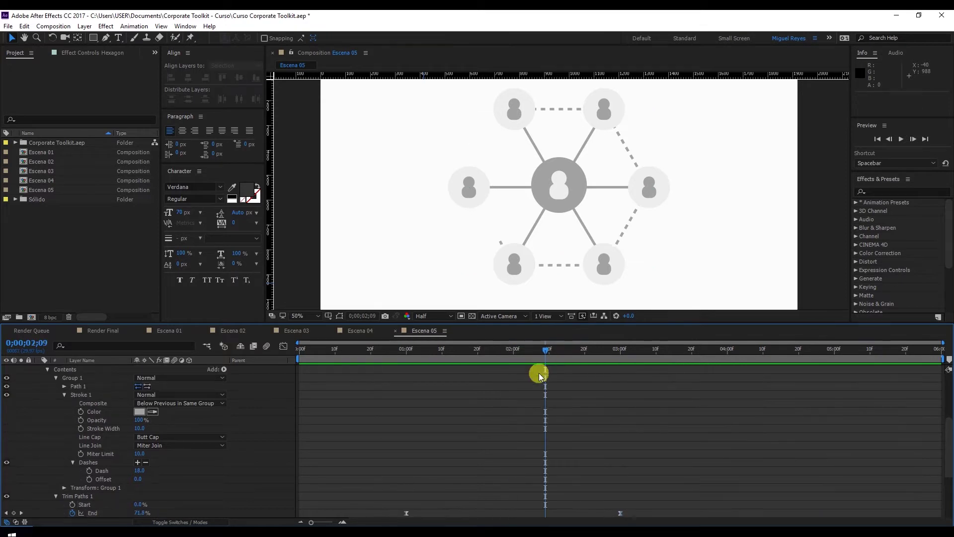
pyautogui.scroll(3, 420, 448)
pyautogui.click(38, 437)
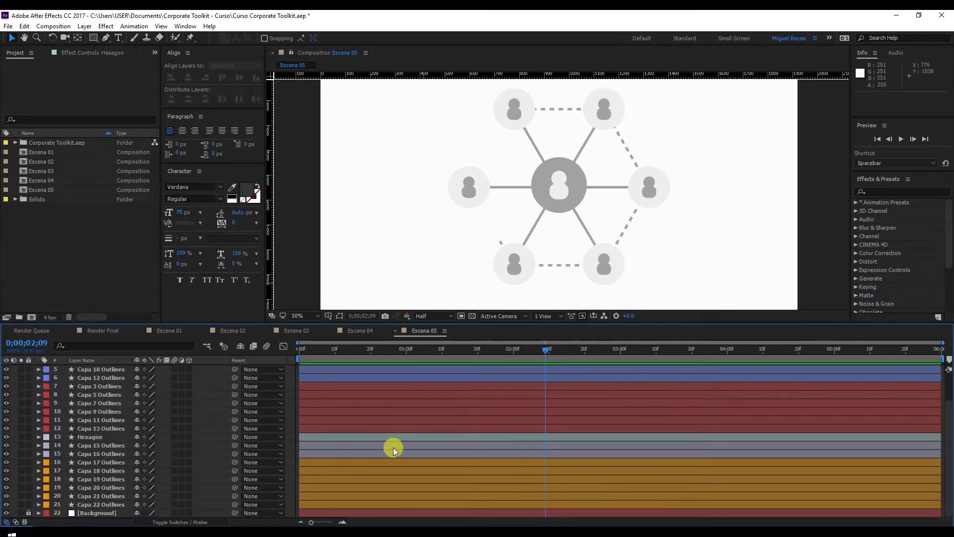
# Keyframe the Scale of Capa 15 Outlines and Capa 16 Outlines at 0;00;00;00.
pyautogui.click(628, 210)
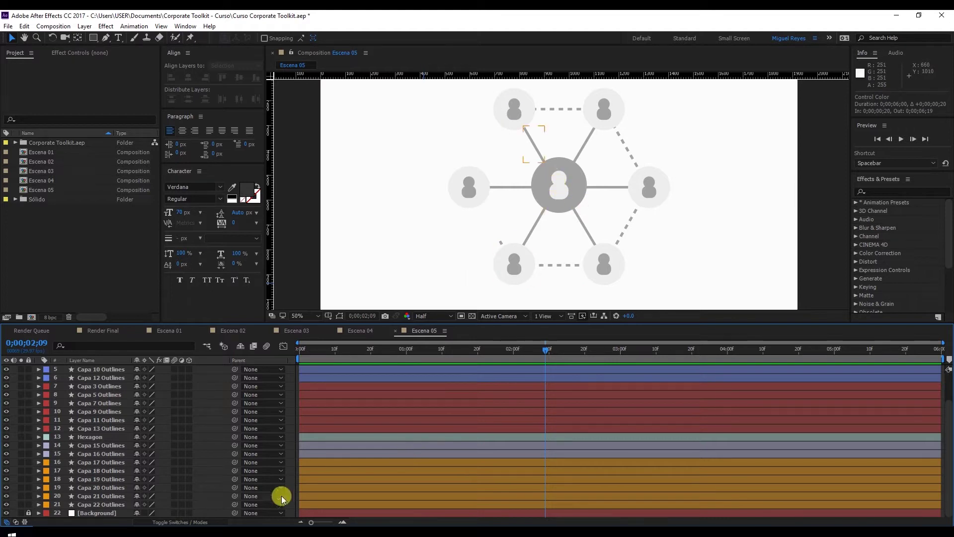
pyautogui.click(102, 453)
pyautogui.click(103, 446)
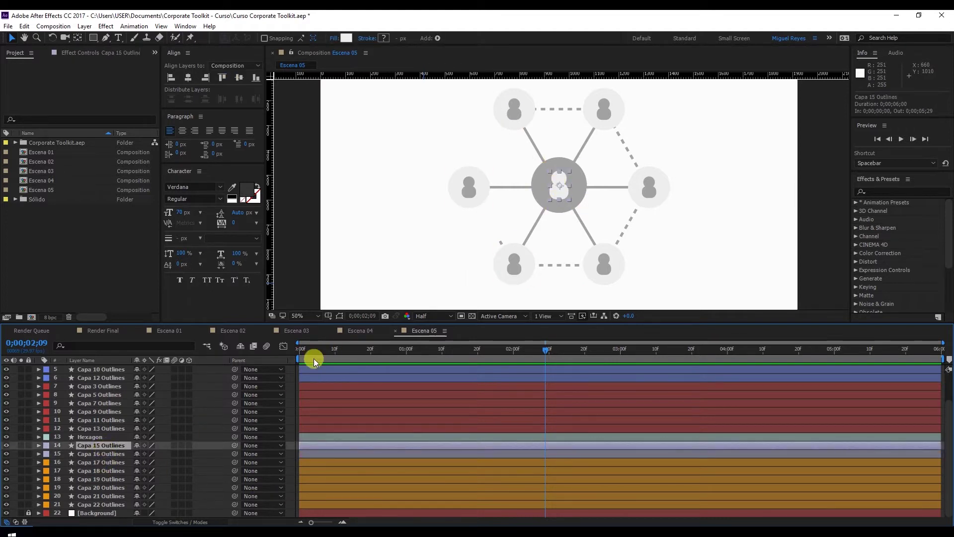
pyautogui.keyDown('shift'); pyautogui.click(103, 455); pyautogui.keyUp('shift')
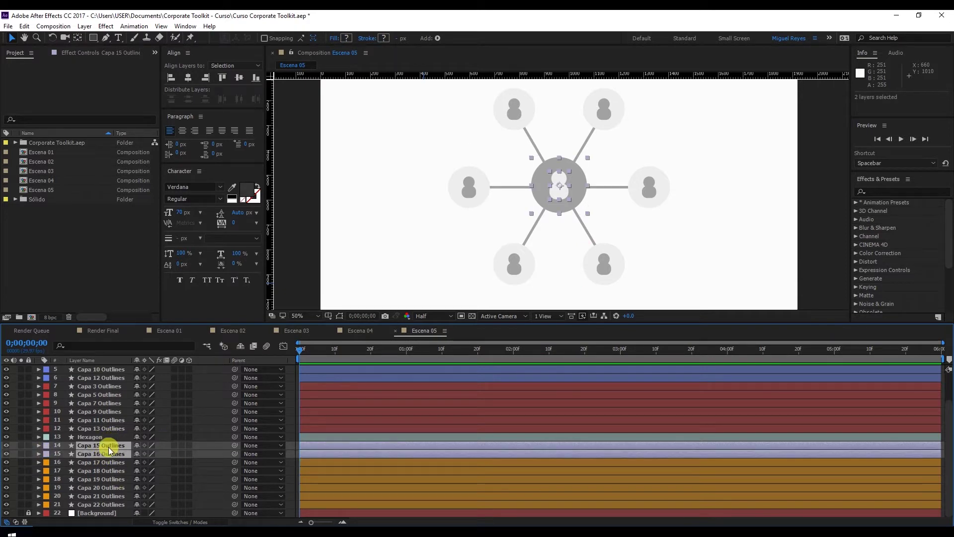
pyautogui.press('s')
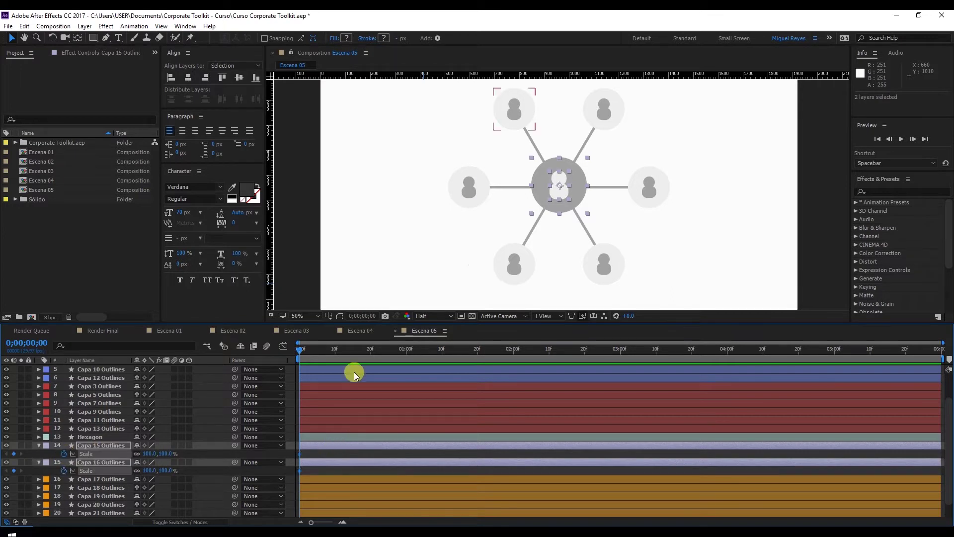
# Add second Scale keyframes at 100% for Capa 15 and Capa 16 Outlines at 0;00;00;20.
pyautogui.click(370, 351)
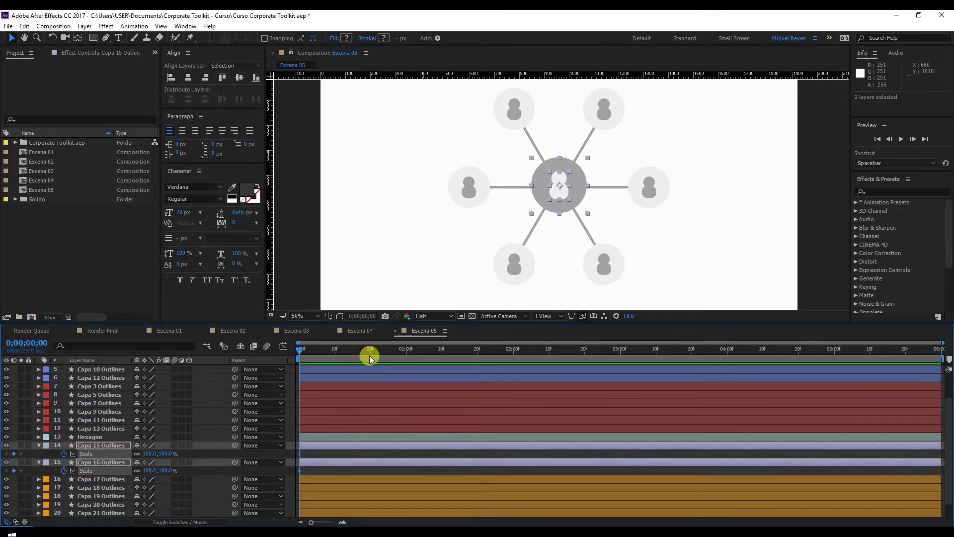
pyautogui.click(13, 453)
pyautogui.click(13, 471)
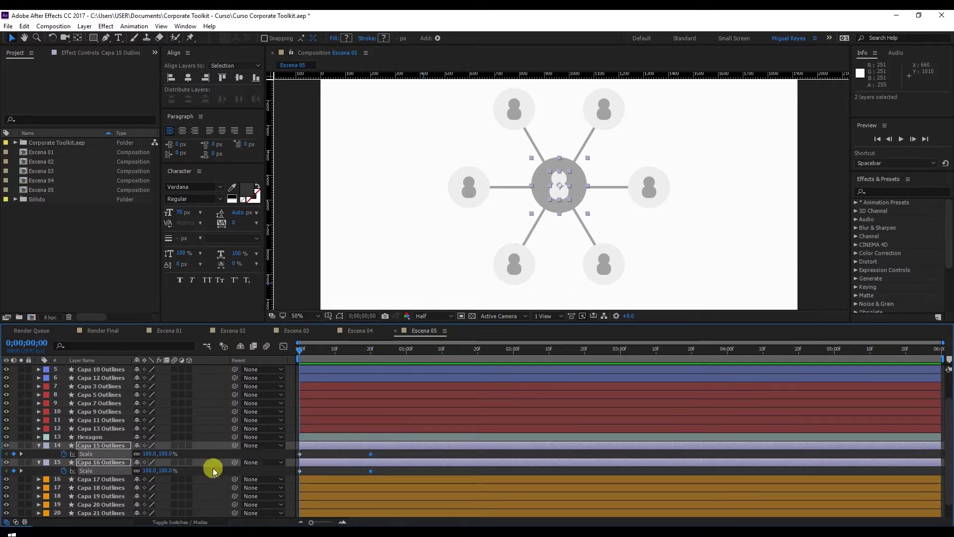
# Set the Scale of Capa 15 and Capa 16 Outlines to 0% at 0;00;00;00.
pyautogui.click(240, 471)
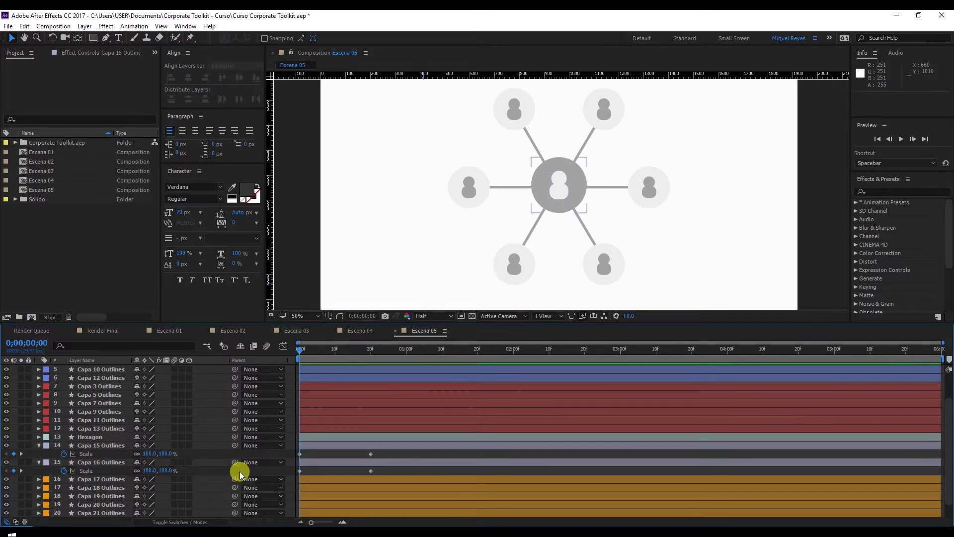
pyautogui.click(166, 470)
pyautogui.write('0')
pyautogui.press('Return')
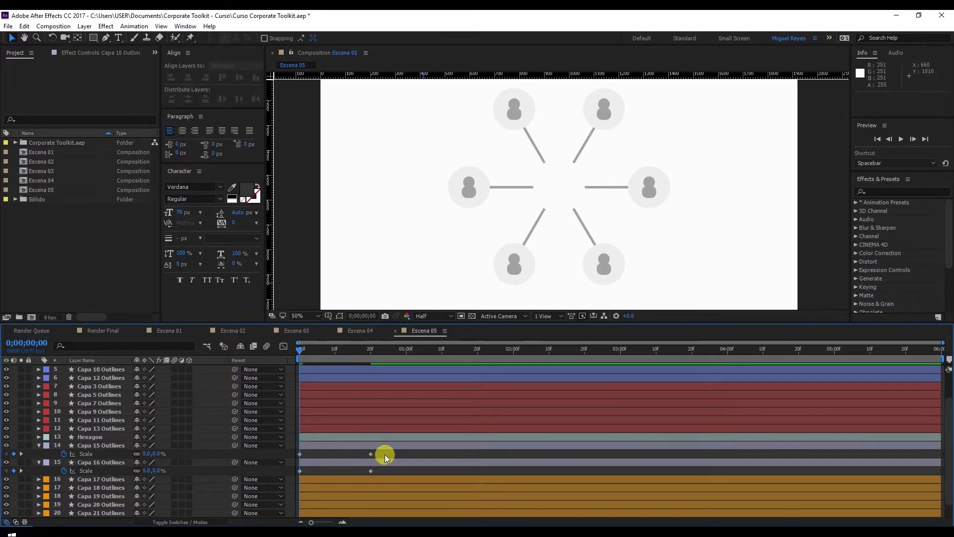
# Apply Easy Ease to all four Scale keyframes of Capa 15 and Capa 16 Outlines.
pyautogui.moveTo(386, 454); pyautogui.dragTo(299, 472)
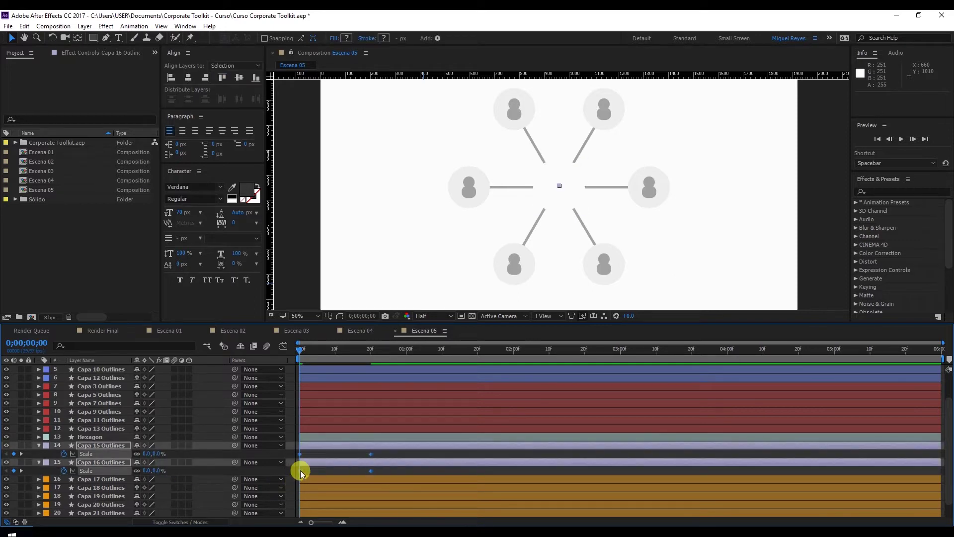
pyautogui.rightClick(301, 471)
pyautogui.moveTo(343, 463)
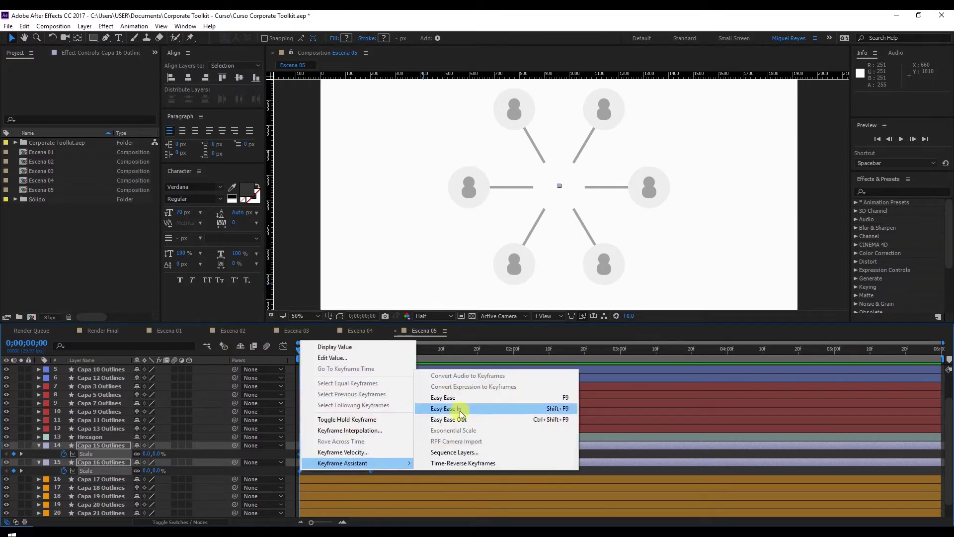
pyautogui.click(462, 397)
pyautogui.click(294, 456)
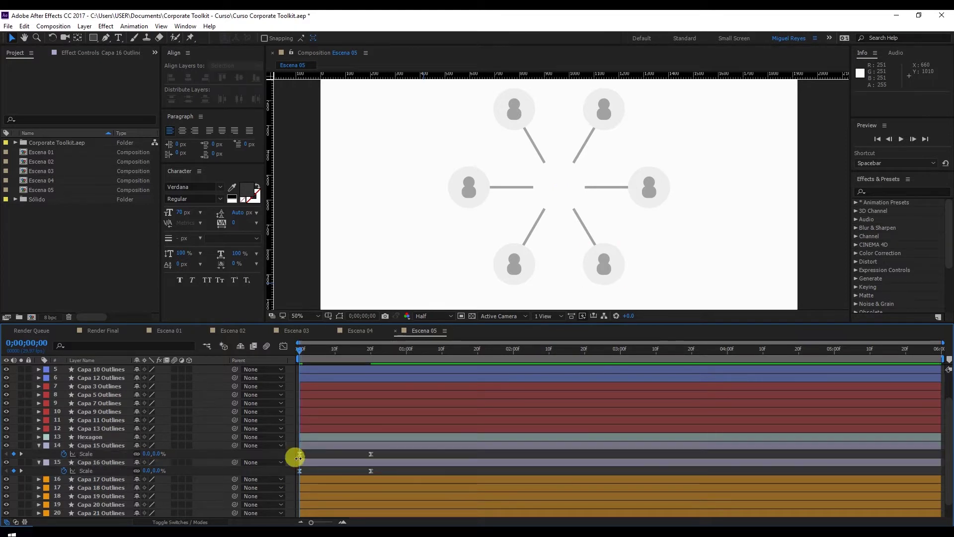
# Sharpen the Scale speed graph of Capa 15 Outlines into a steep central peak by lengthening both keyframe handles.
pyautogui.click(287, 347)
pyautogui.click(93, 453)
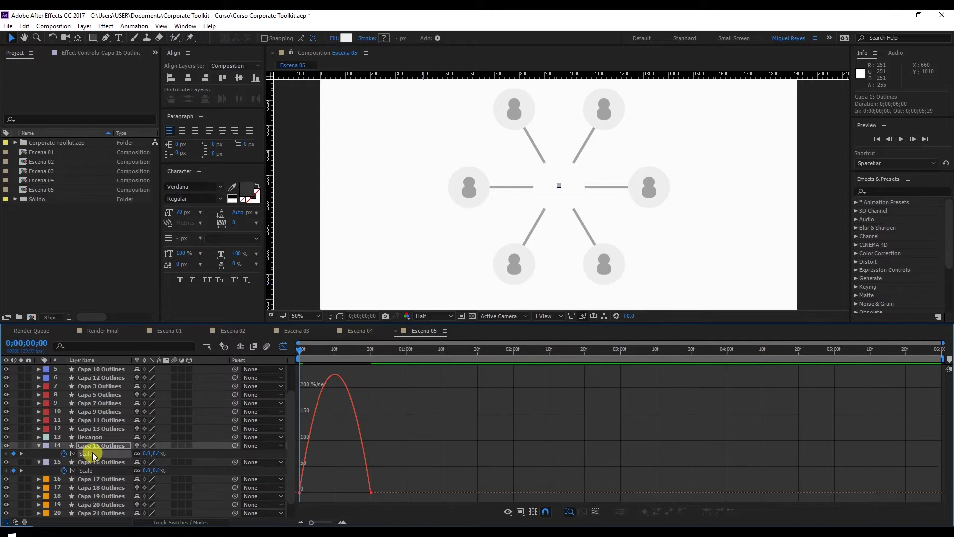
pyautogui.click(520, 512)
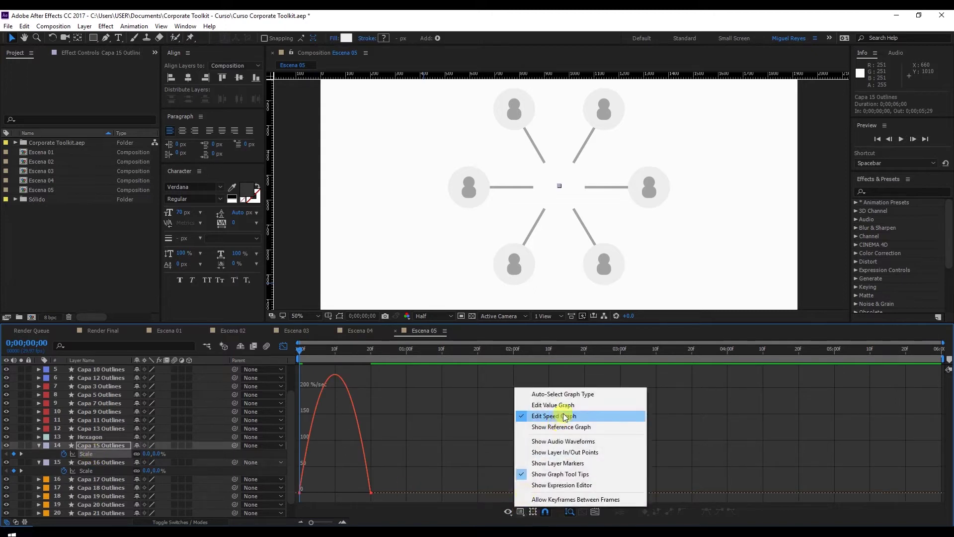
pyautogui.click(547, 416)
pyautogui.click(302, 493)
pyautogui.moveTo(324, 493)
pyautogui.mouseDown()
pyautogui.moveTo(358, 492)
pyautogui.moveTo(327, 492)
pyautogui.mouseUp()
pyautogui.click(326, 494)
pyautogui.click(300, 493)
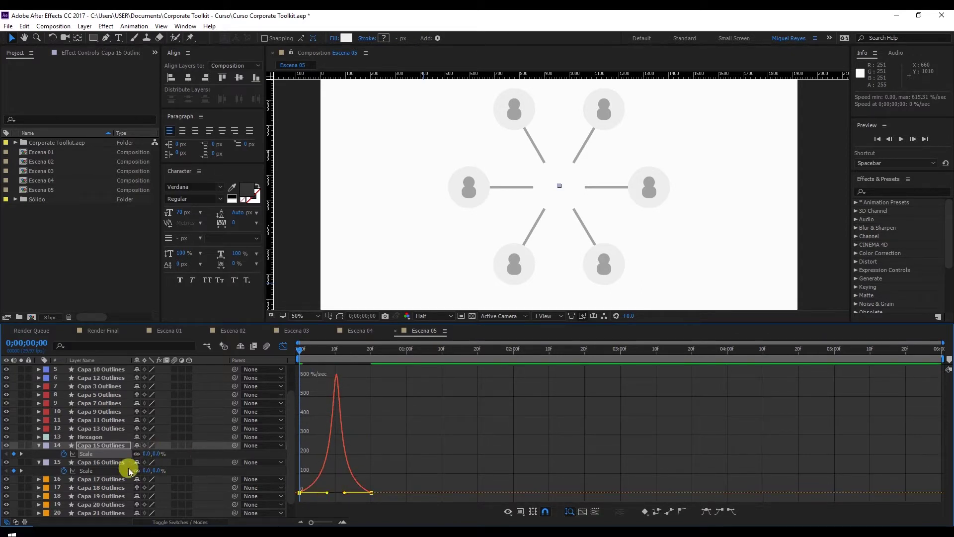
# Shape the Scale speed graph of Capa 16 Outlines into the same steep peak and play back the animation.
pyautogui.click(96, 471)
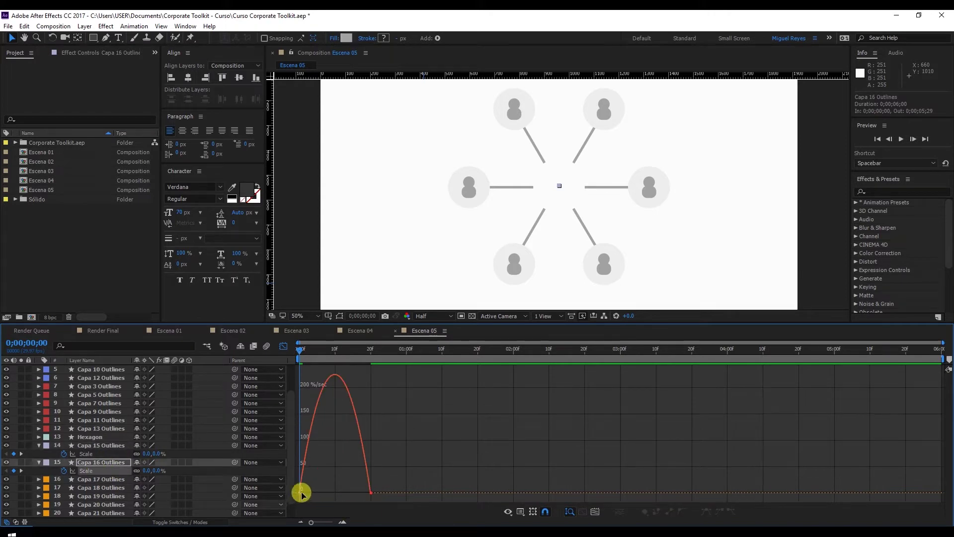
pyautogui.moveTo(312, 489); pyautogui.dragTo(344, 492)
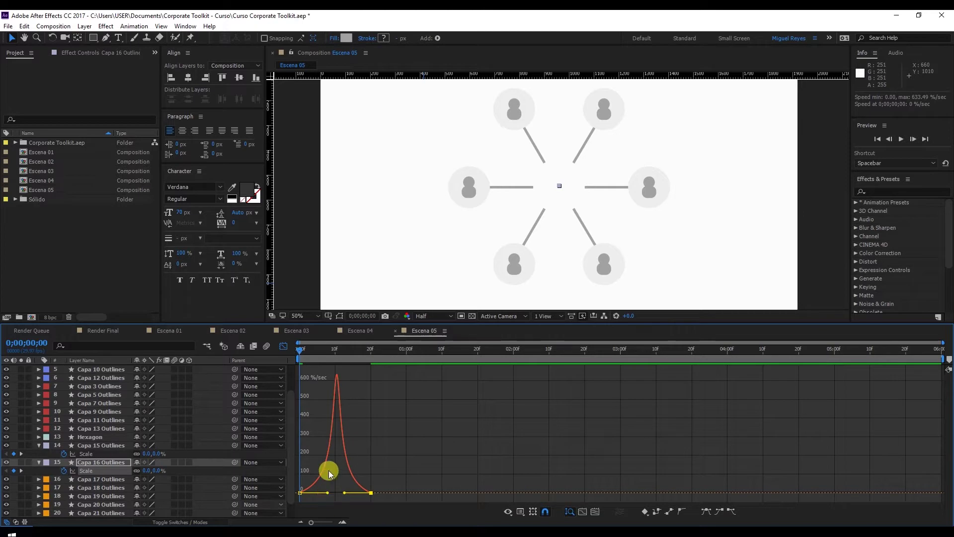
pyautogui.press('space')
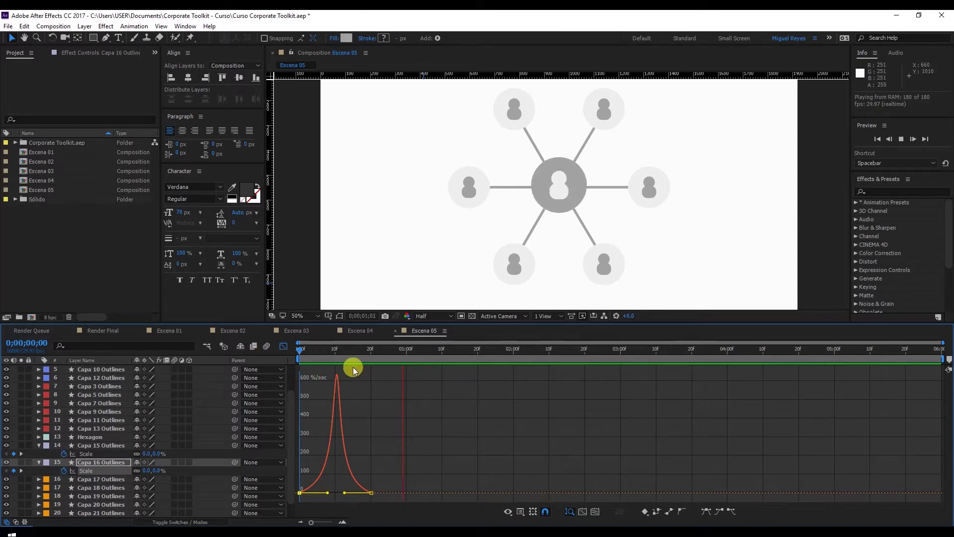
pyautogui.press('space')
# Return to the layer bars at 0;00;00;20 and collapse the Capa 15 and Capa 16 Outlines layers.
pyautogui.press('k')
pyautogui.click(283, 346)
pyautogui.click(39, 447)
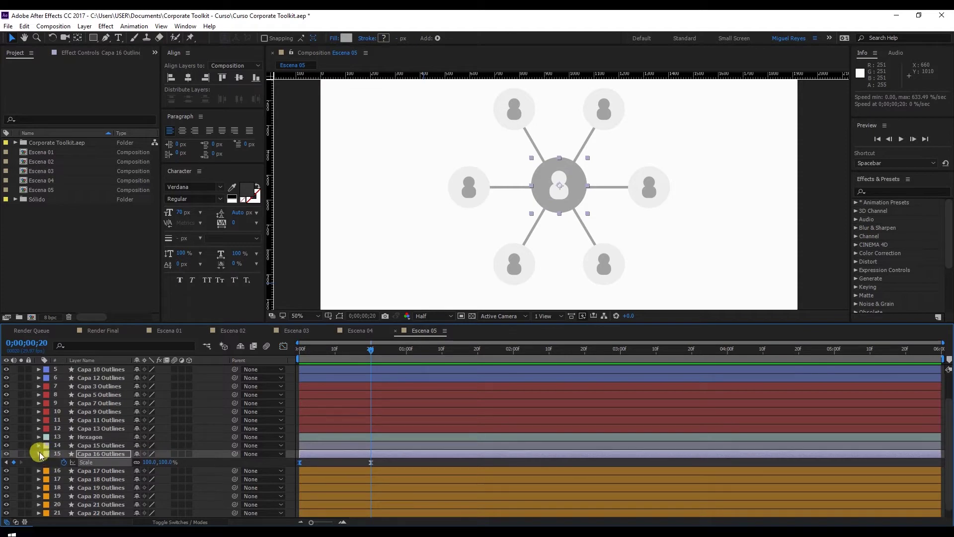
pyautogui.click(40, 457)
# Identify which orange layer is which connector line and move Capa 22 Outlines directly above Capa 21 Outlines.
pyautogui.click(106, 504)
pyautogui.click(108, 487)
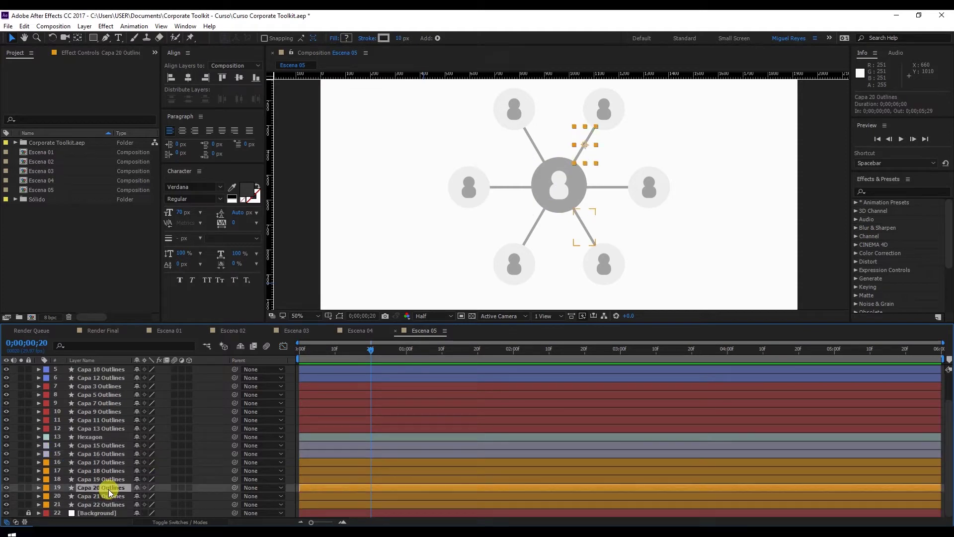
pyautogui.click(113, 479)
pyautogui.click(119, 470)
pyautogui.click(536, 147)
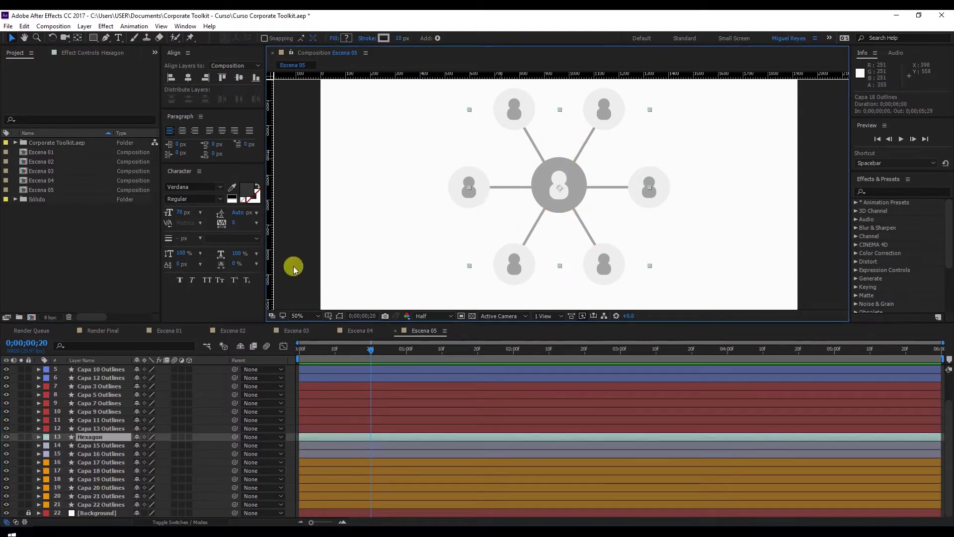
pyautogui.click(111, 504)
pyautogui.click(108, 496)
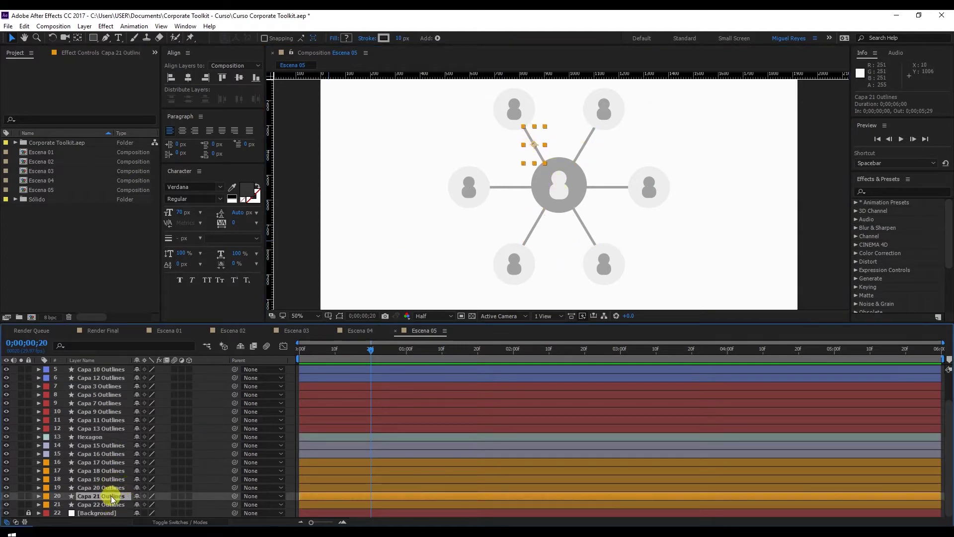
pyautogui.moveTo(115, 506); pyautogui.dragTo(109, 497)
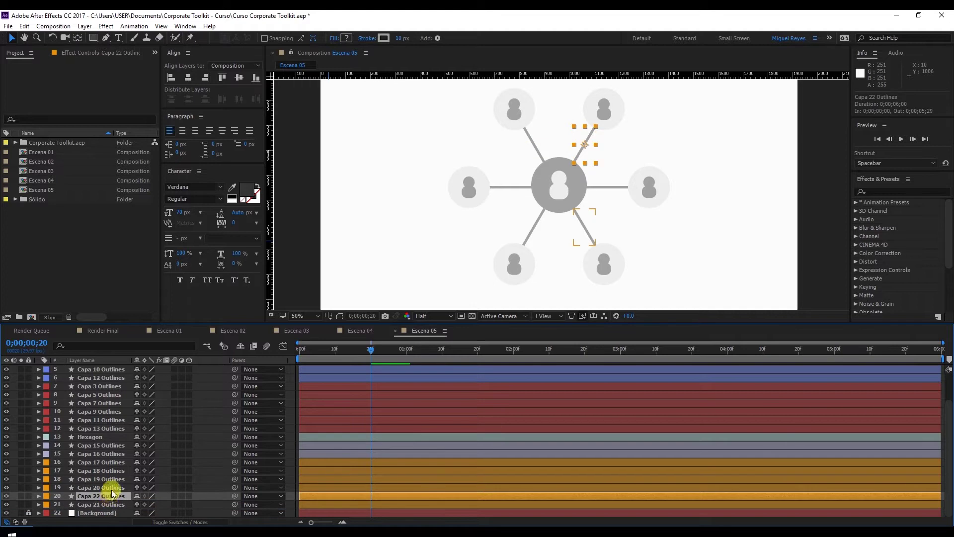
# Move Capa 17 Outlines directly below Capa 20 Outlines and check the order of the remaining connector line layers.
pyautogui.click(111, 488)
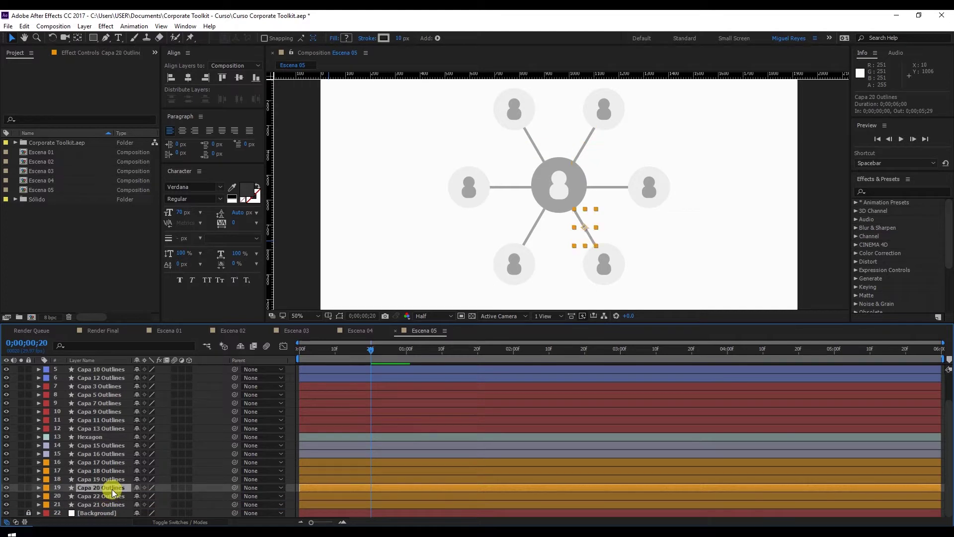
pyautogui.click(609, 186)
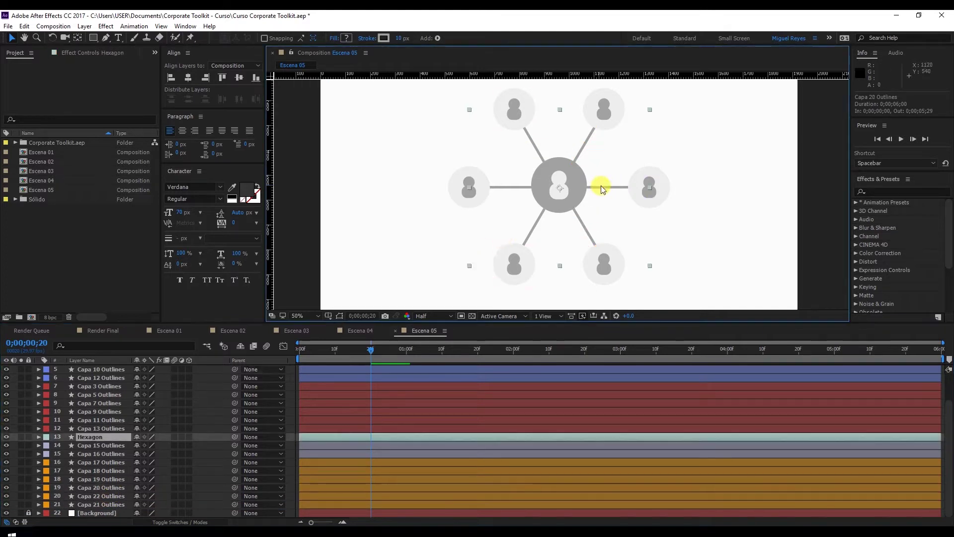
pyautogui.click(101, 463)
pyautogui.moveTo(102, 463); pyautogui.dragTo(107, 488)
pyautogui.click(105, 481)
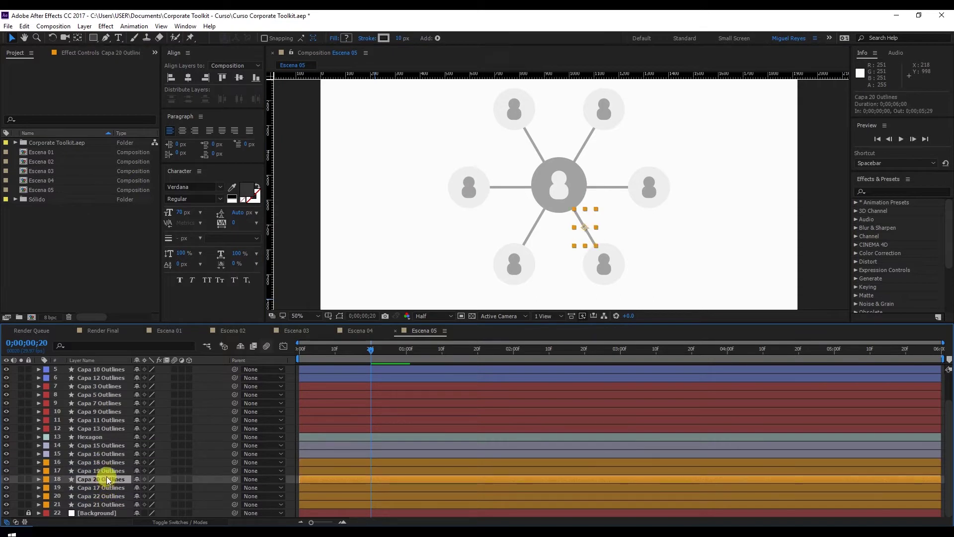
pyautogui.click(109, 471)
pyautogui.click(106, 463)
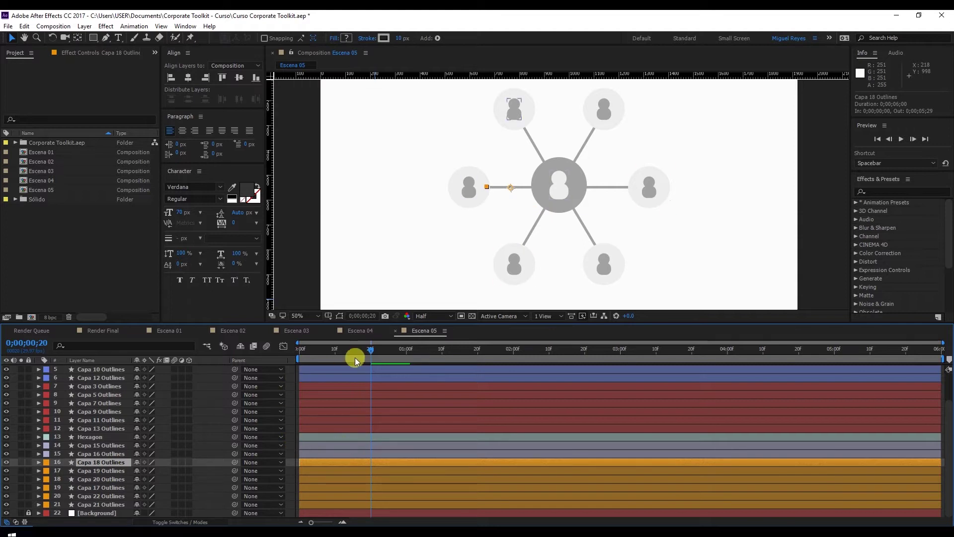
# Move the current time to 0;00;00;18 and add Trim Paths to the Capa 21 Outlines layer.
pyautogui.moveTo(369, 354); pyautogui.dragTo(364, 352)
pyautogui.click(101, 505)
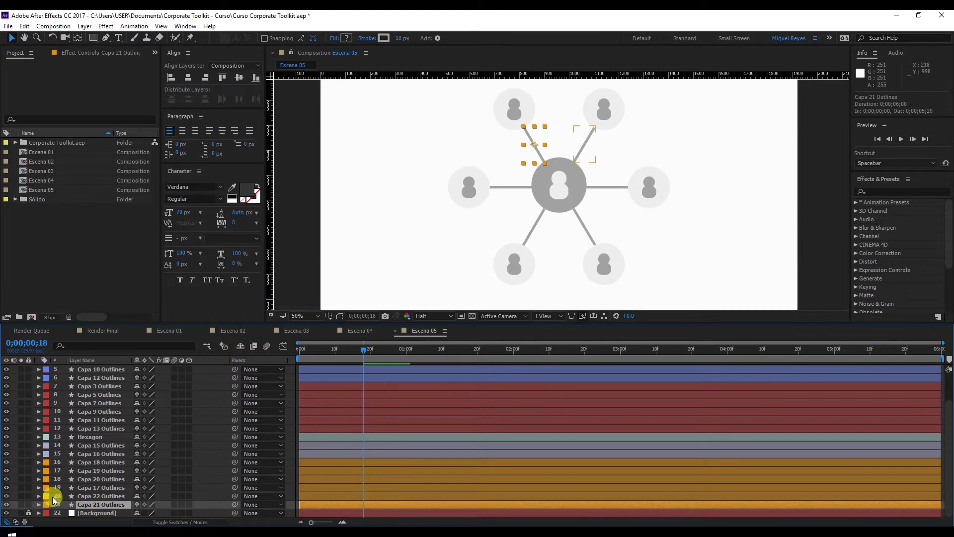
pyautogui.click(38, 504)
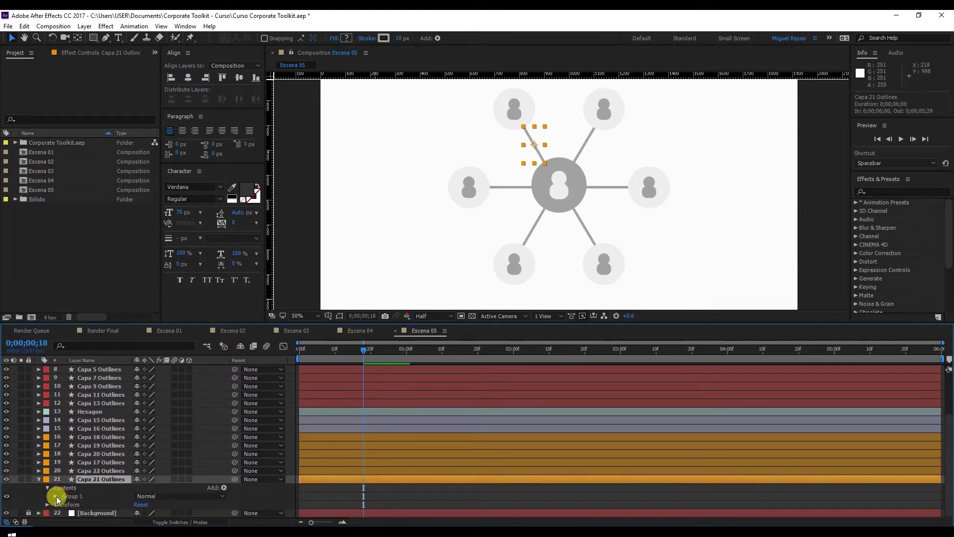
pyautogui.click(55, 497)
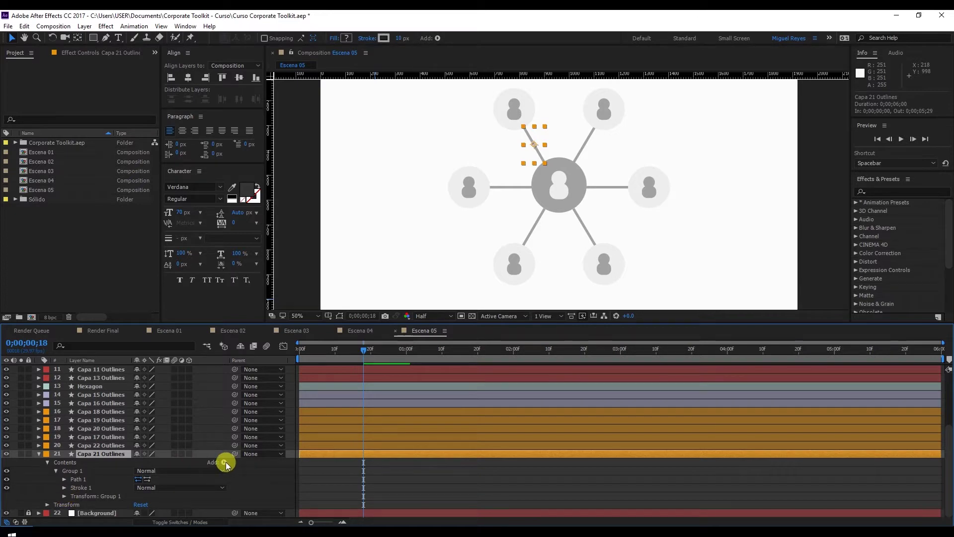
pyautogui.click(226, 463)
pyautogui.click(259, 410)
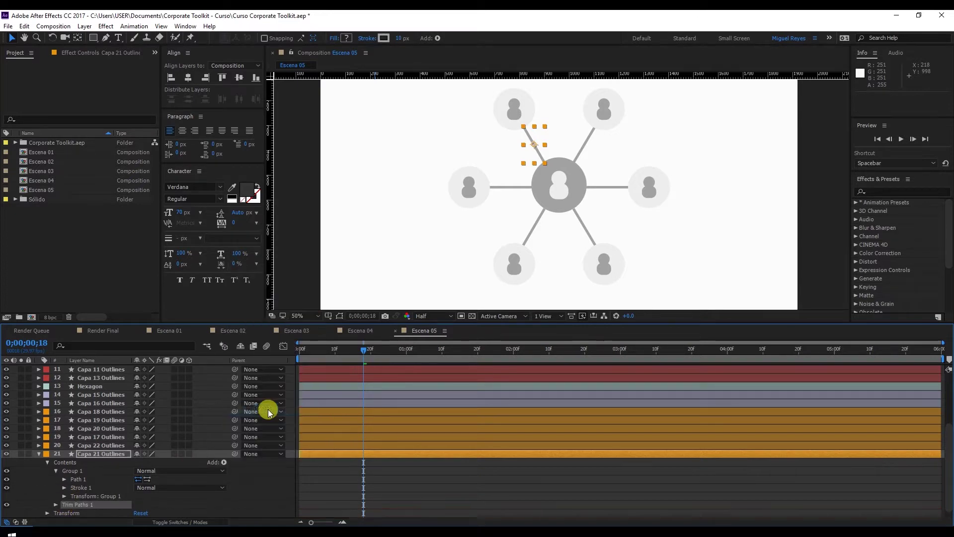
# Set the Trim Paths Start of Capa 21 Outlines to 100% and keyframe it at 0;00;00;18.
pyautogui.click(56, 505)
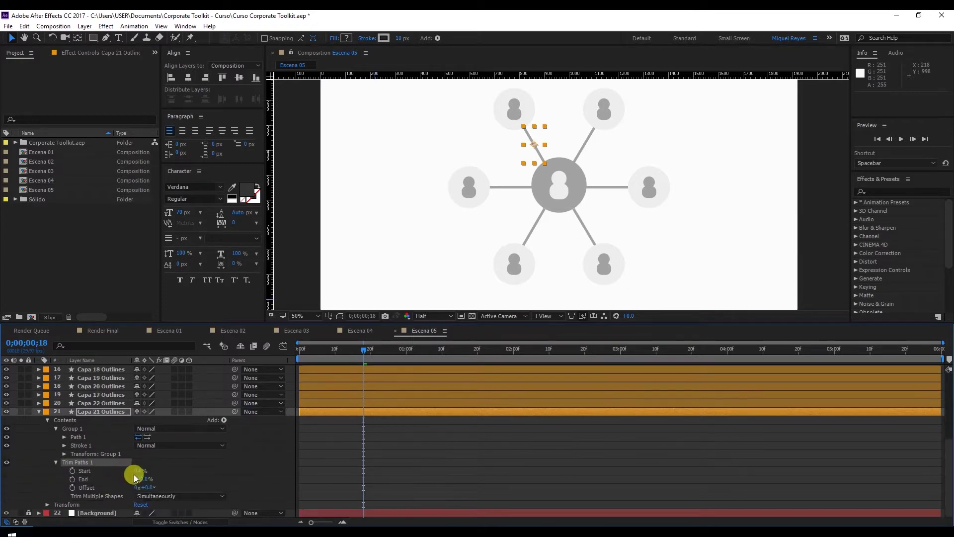
pyautogui.moveTo(139, 470); pyautogui.dragTo(160, 469)
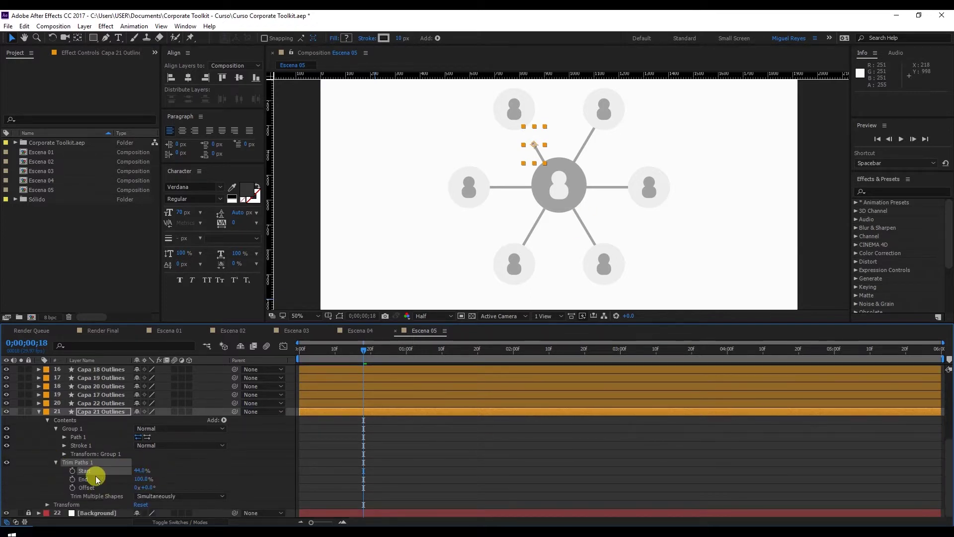
pyautogui.hotkey('ctrl', 'z')
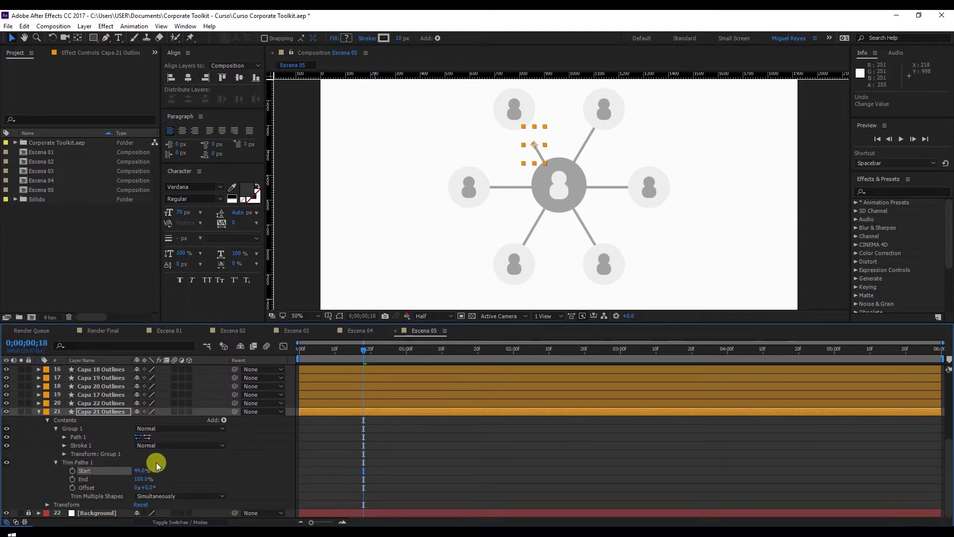
pyautogui.moveTo(136, 469); pyautogui.dragTo(169, 470)
pyautogui.click(72, 471)
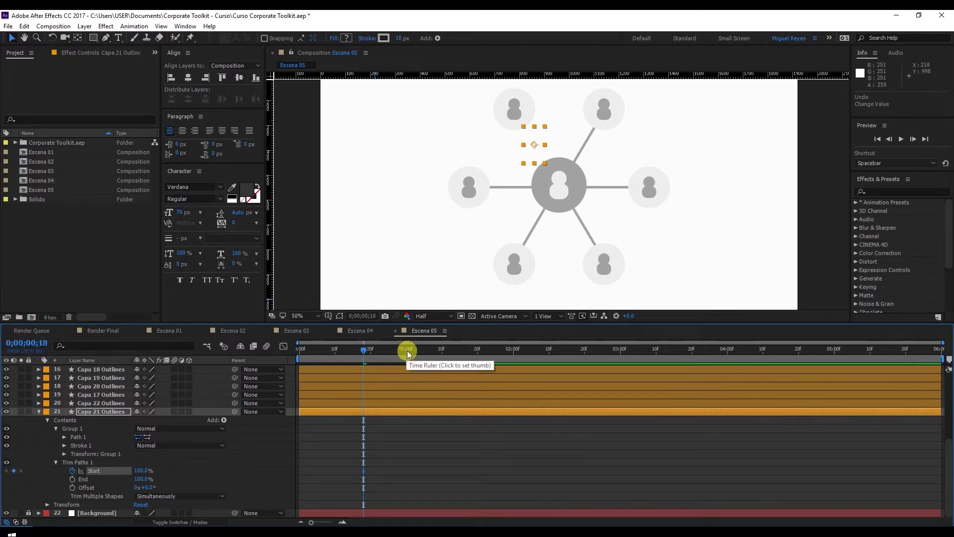
# Keyframe the Capa 21 Outlines Trim Paths Start at 0% at 0;00;01;12 and scrub through the line's reveal.
pyautogui.moveTo(408, 350); pyautogui.dragTo(451, 352)
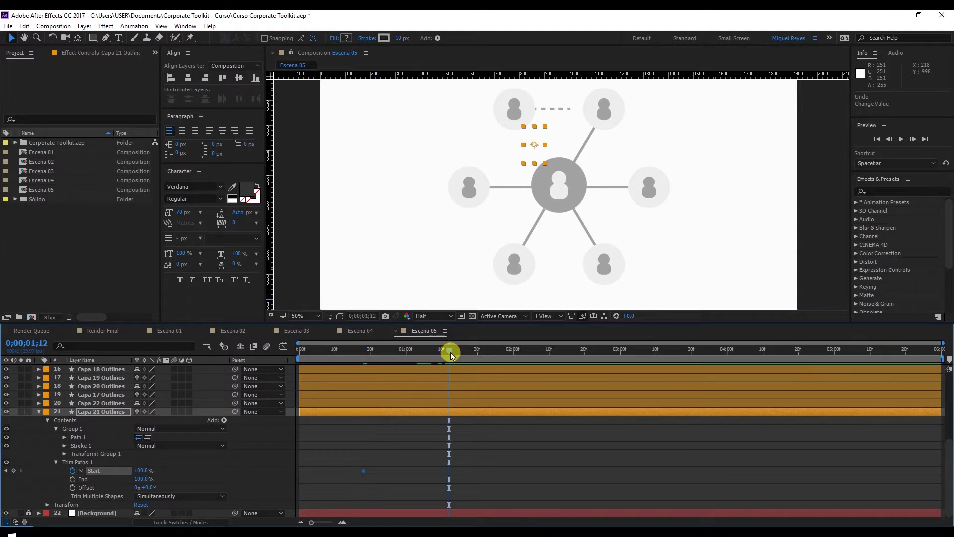
pyautogui.click(14, 470)
pyautogui.click(140, 470)
pyautogui.write('0')
pyautogui.press('Return')
pyautogui.moveTo(351, 346); pyautogui.dragTo(377, 349)
# Apply Easy Ease to both Start keyframes of Capa 21 Outlines.
pyautogui.moveTo(339, 451); pyautogui.dragTo(484, 489)
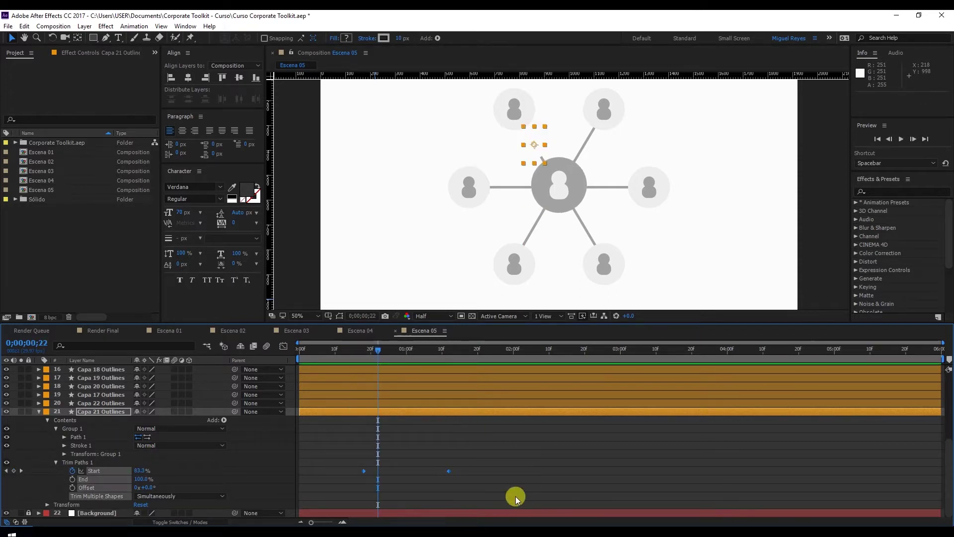
pyautogui.rightClick(449, 473)
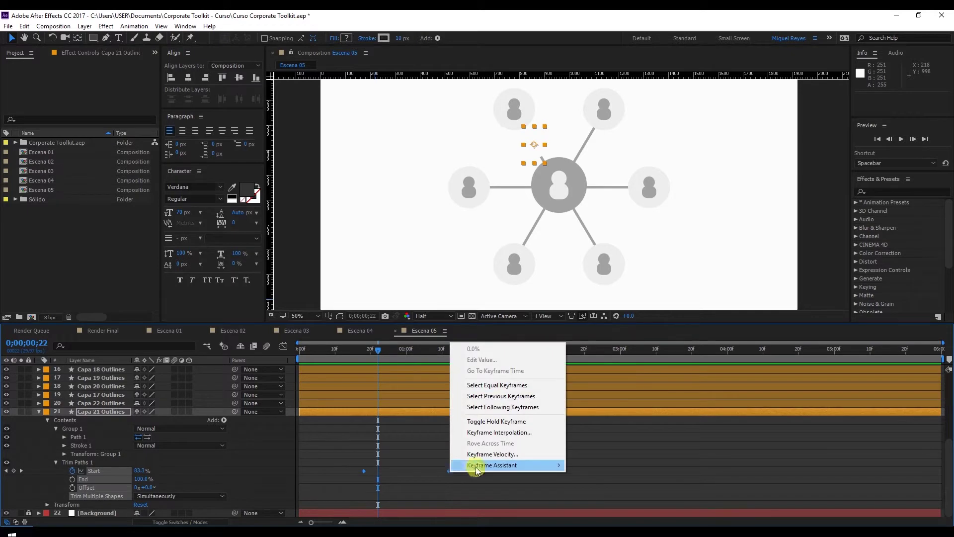
pyautogui.moveTo(514, 466)
pyautogui.click(611, 402)
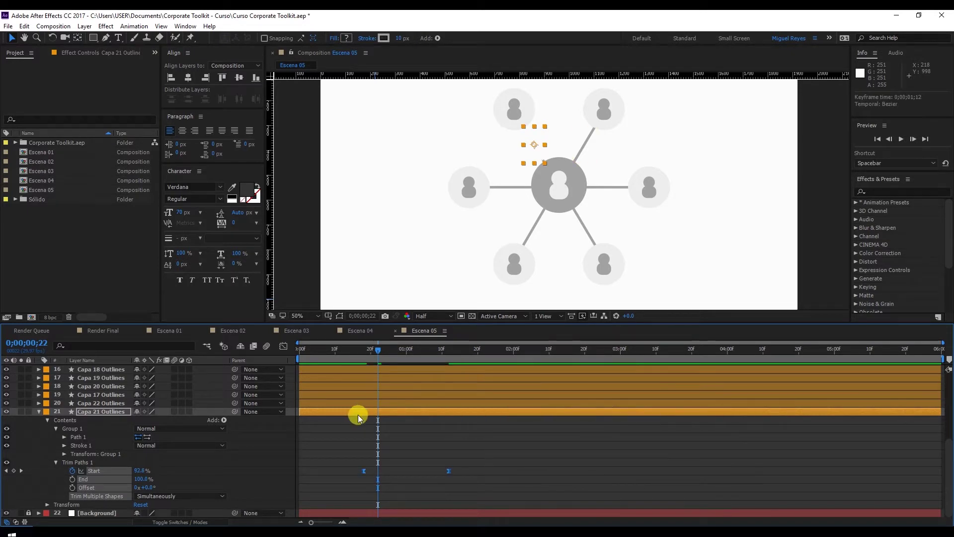
# Pull the influence handles of the Capa 21 Outlines Start speed curve inward to form a steep peak between the keyframes.
pyautogui.click(285, 344)
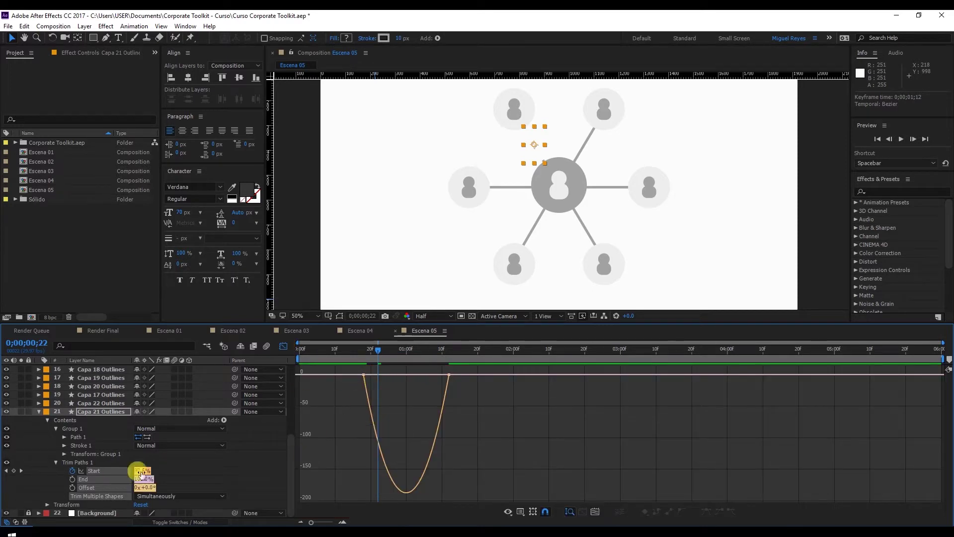
pyautogui.click(216, 461)
pyautogui.click(101, 470)
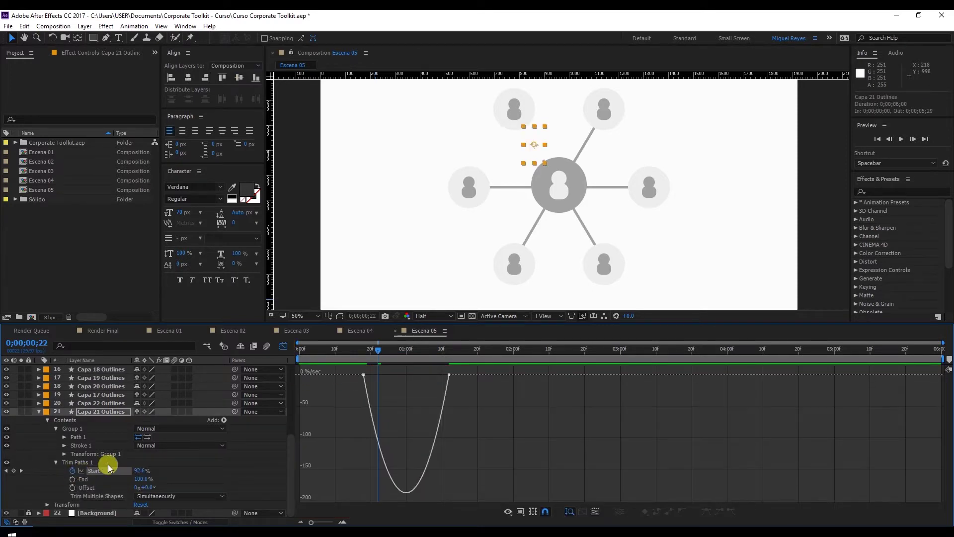
pyautogui.click(365, 374)
pyautogui.moveTo(378, 374); pyautogui.dragTo(420, 374)
# Play back the first connector line's draw-on from 0;00;00;20 and return to 0;00;00;17.
pyautogui.click(371, 351)
pyautogui.press('space')
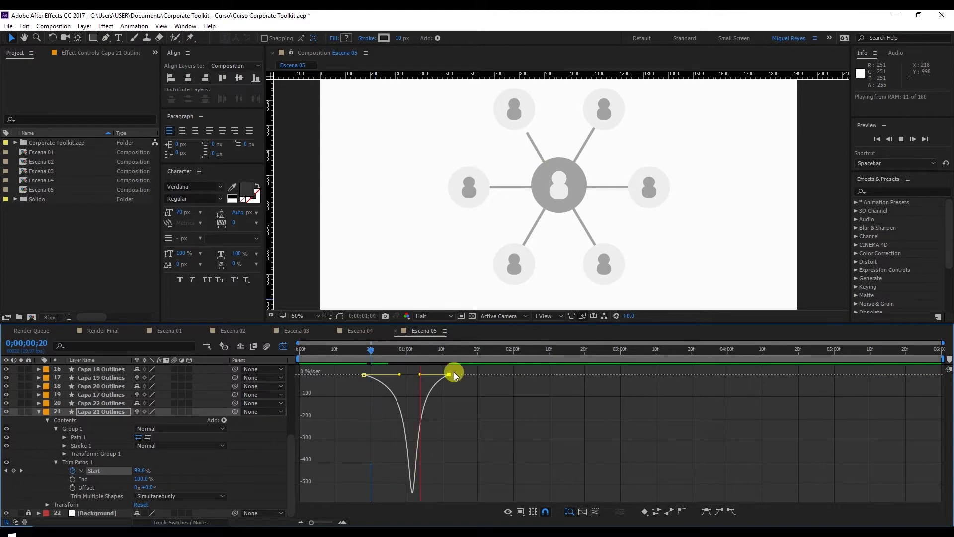
pyautogui.press('space')
pyautogui.moveTo(365, 356)
pyautogui.mouseDown()
pyautogui.moveTo(349, 356)
pyautogui.moveTo(359, 357)
pyautogui.mouseUp()
pyautogui.click(360, 357)
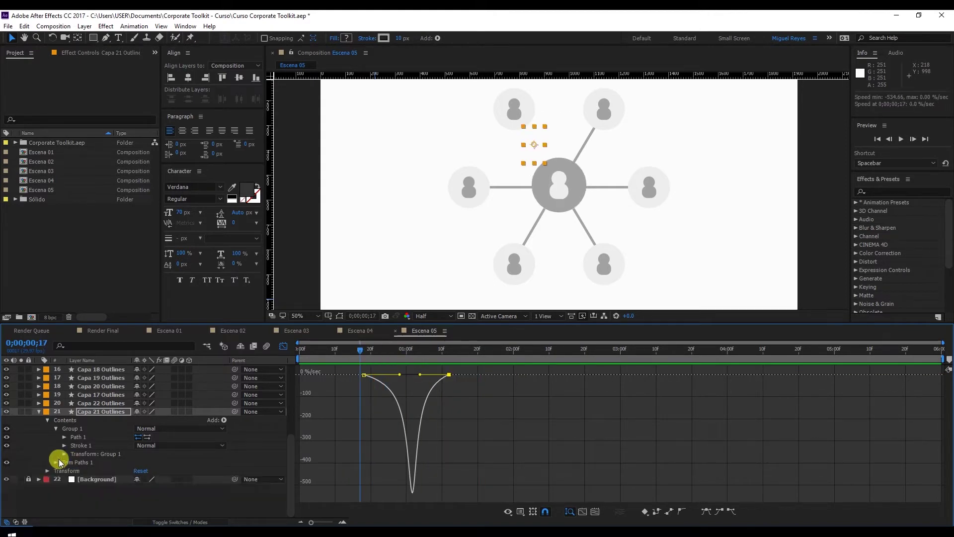
# Add dashes to the Capa 21 Outlines stroke with Dash set to 18 and show the line at 0;00;01;07.
pyautogui.click(66, 480)
pyautogui.click(65, 481)
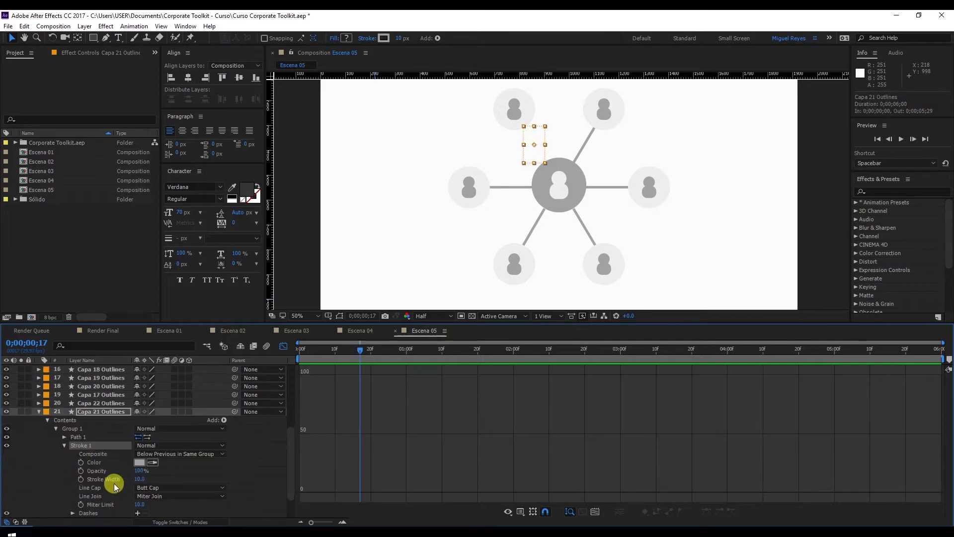
pyautogui.scroll(-1, 82, 491)
pyautogui.click(137, 488)
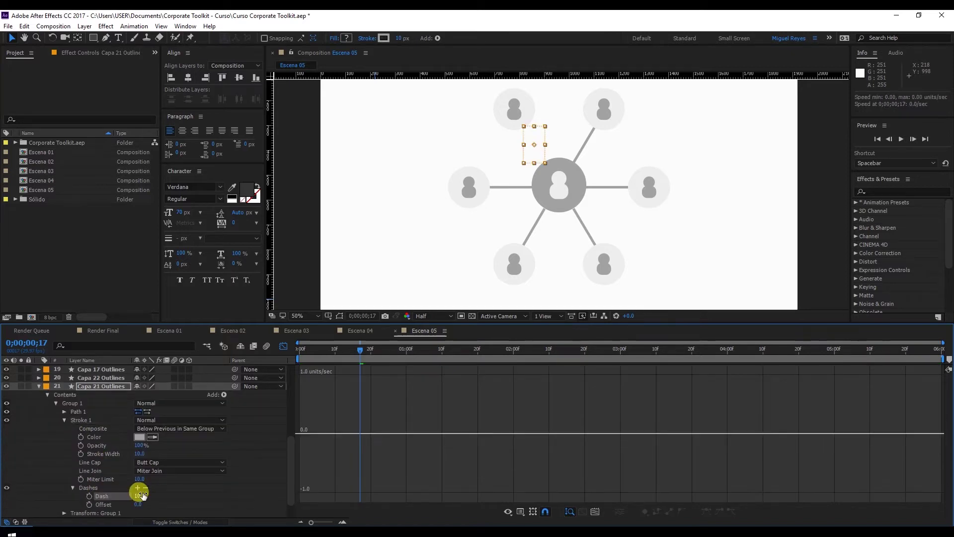
pyautogui.click(141, 495)
pyautogui.write('18')
pyautogui.click(371, 429)
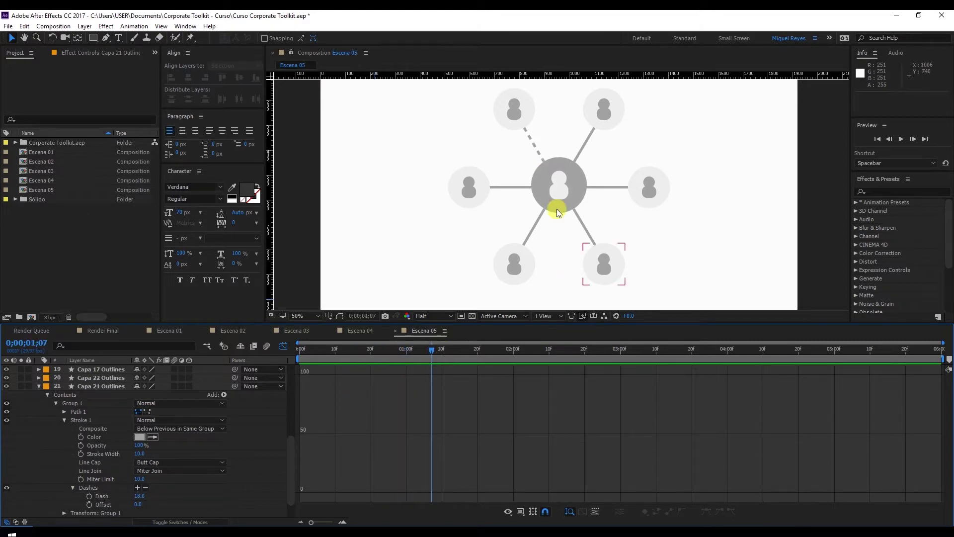
# Reduce Capa 21 Outlines to its keyframed Start property and return from the speed graph to the layer bars.
pyautogui.click(544, 150)
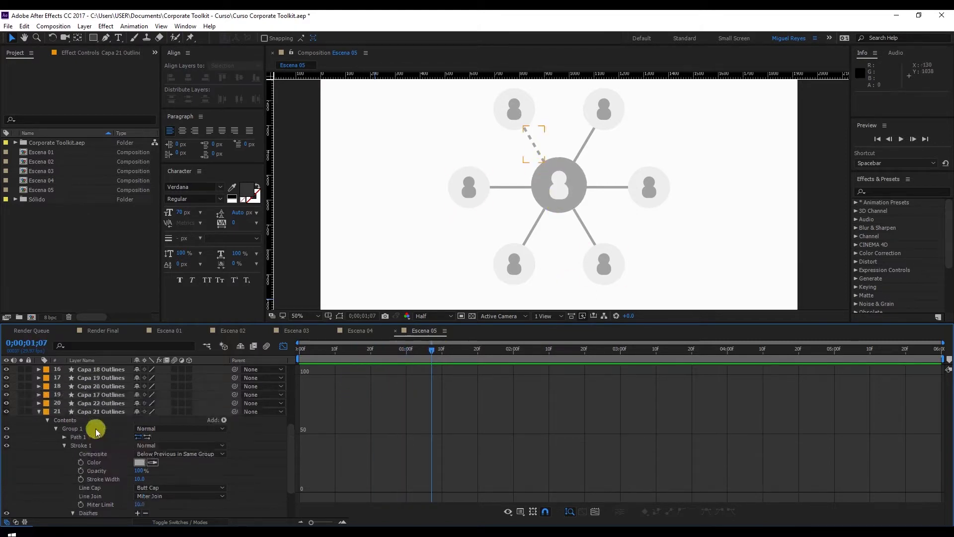
pyautogui.scroll(1, 87, 432)
pyautogui.click(98, 412)
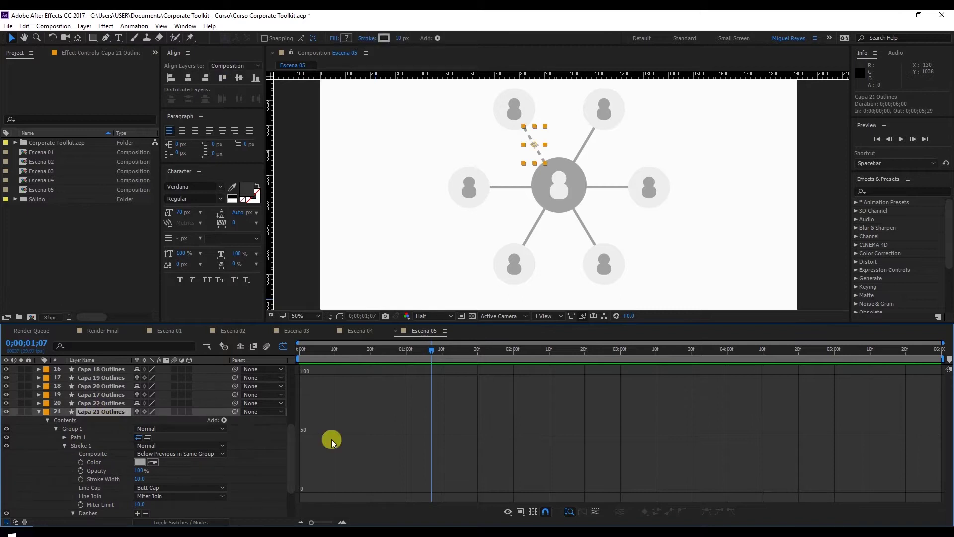
pyautogui.press('u')
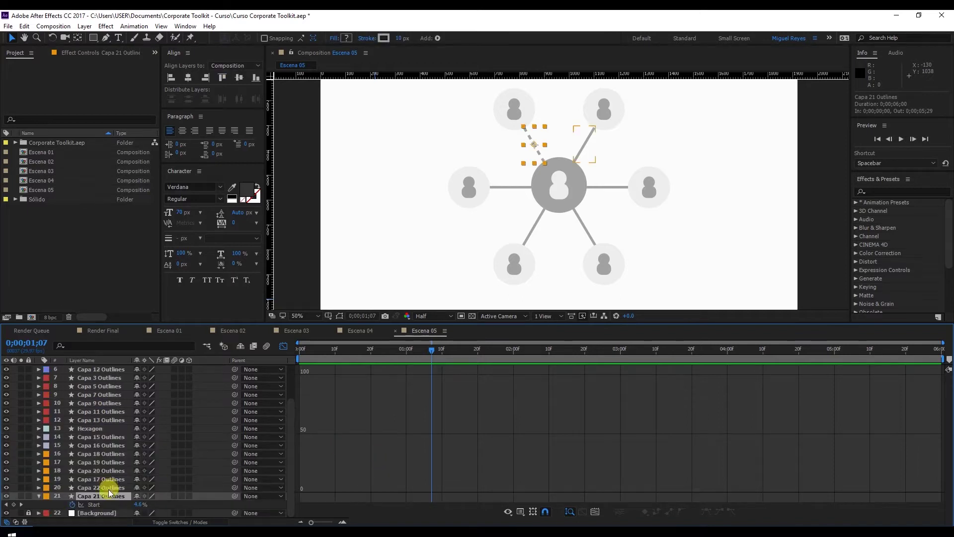
pyautogui.scroll(1, 341, 460)
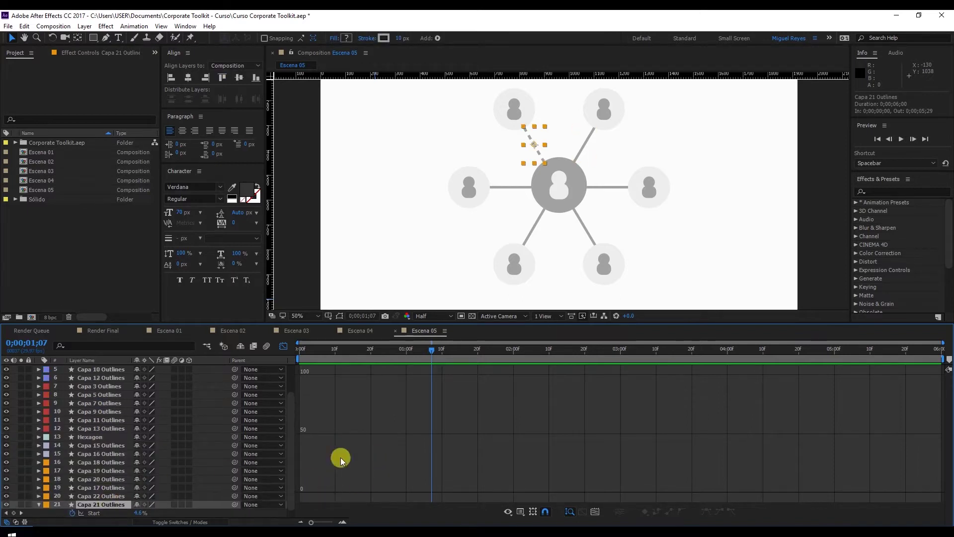
pyautogui.click(288, 348)
pyautogui.scroll(-1, 425, 473)
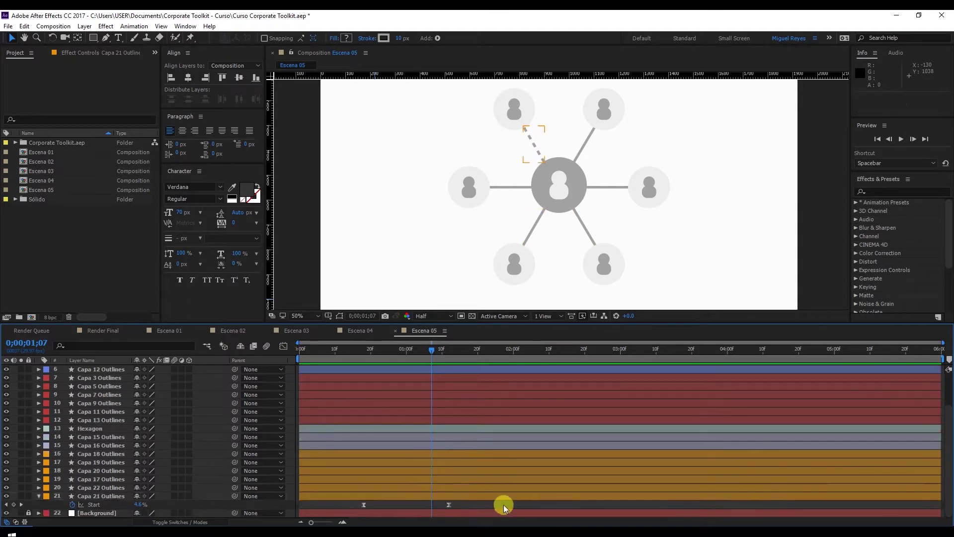
# Copy both Start keyframes of Capa 21 Outlines, paste them onto Capa 22 Outlines at 0;00;00;23 and reveal them.
pyautogui.moveTo(503, 504); pyautogui.dragTo(503, 503)
pyautogui.click(365, 356)
pyautogui.hotkey('ctrl', 'c')
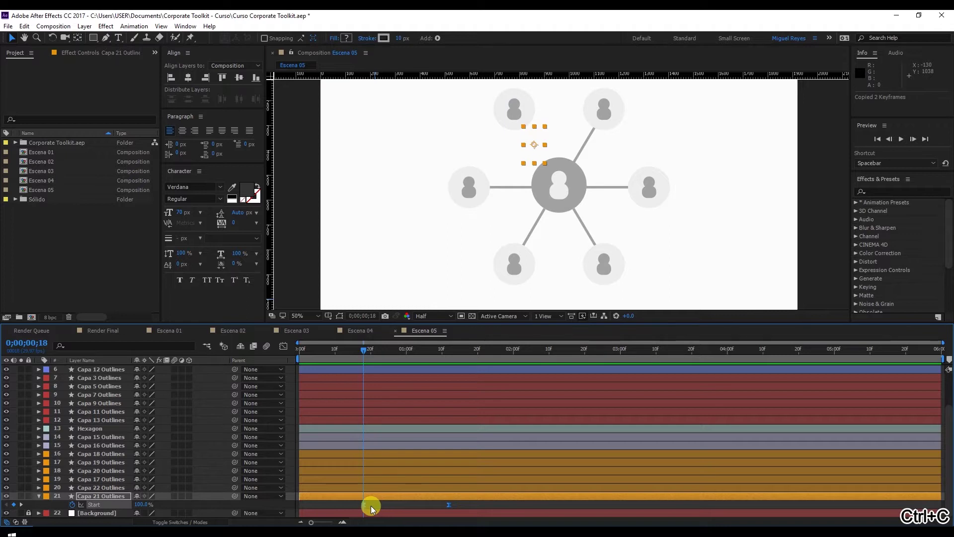
pyautogui.click(372, 339)
pyautogui.moveTo(365, 356); pyautogui.dragTo(381, 355)
pyautogui.click(107, 486)
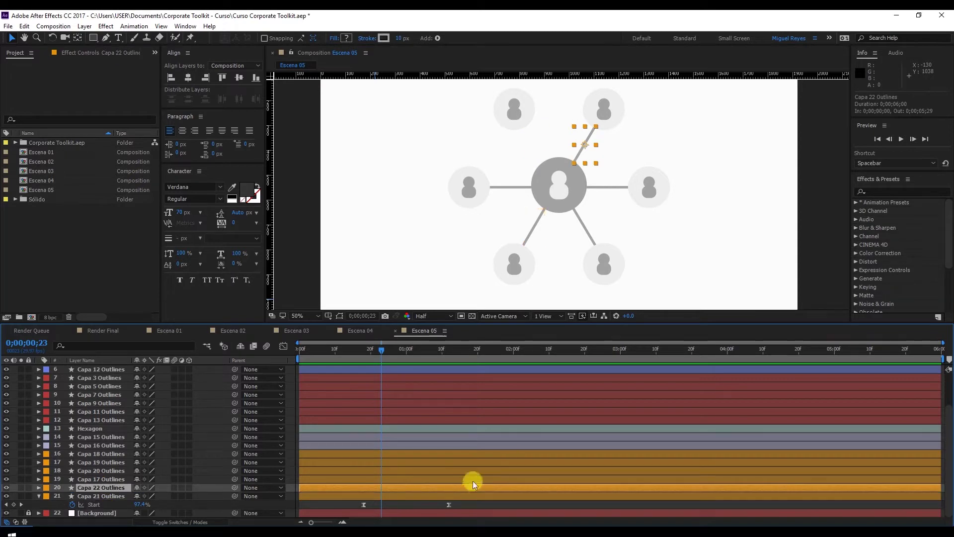
pyautogui.hotkey('ctrl', 'v')
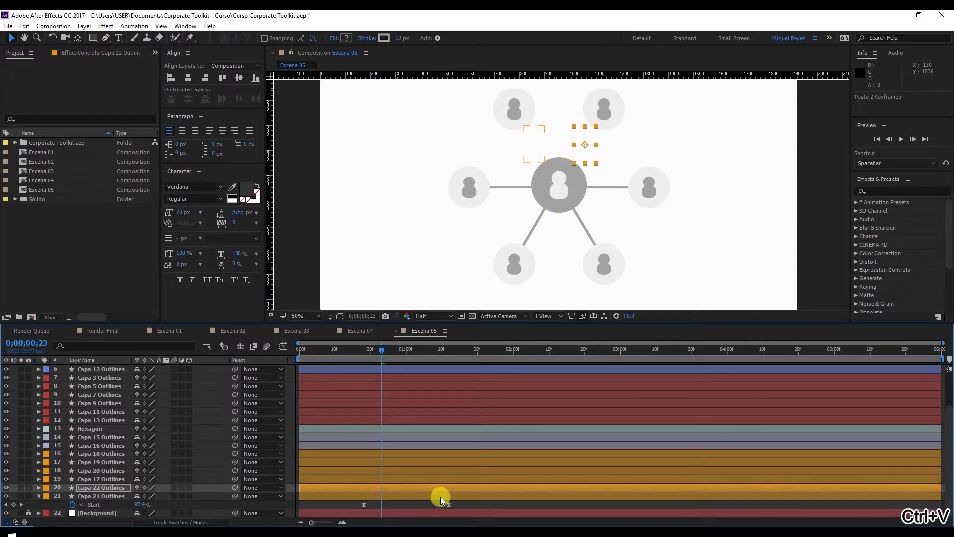
pyautogui.press('u')
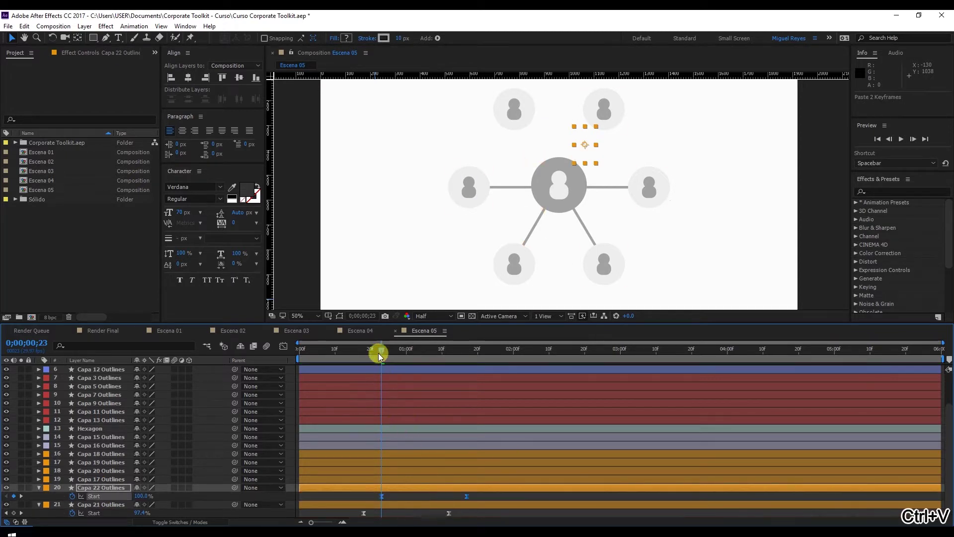
# Paste the Start keyframes onto Capa 17 Outlines at 0;00;00;28 and onto Capa 20 Outlines at 0;00;01;03.
pyautogui.moveTo(379, 351)
pyautogui.mouseDown()
pyautogui.moveTo(459, 358)
pyautogui.moveTo(387, 401)
pyautogui.moveTo(397, 404)
pyautogui.mouseUp()
pyautogui.click(412, 478)
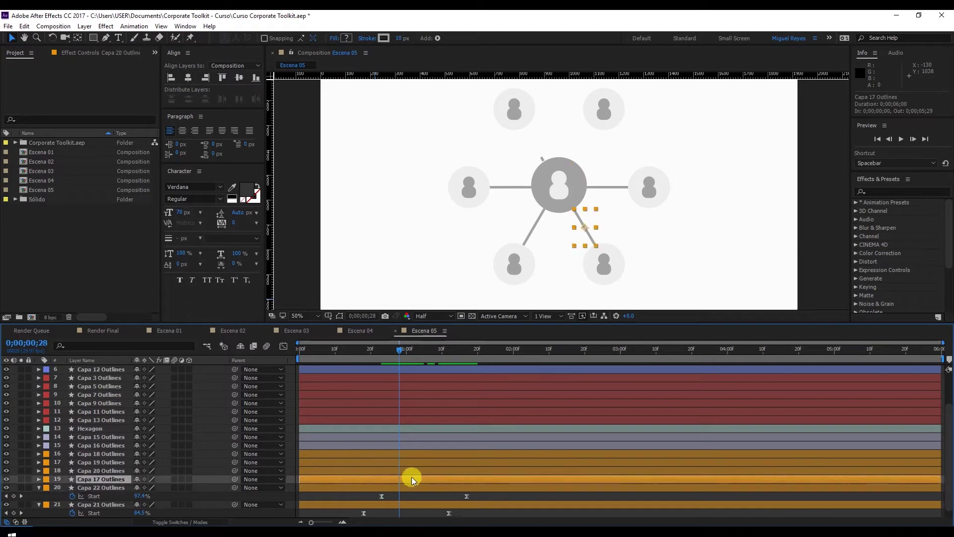
pyautogui.hotkey('ctrl', 'v')
pyautogui.moveTo(401, 363); pyautogui.dragTo(404, 356)
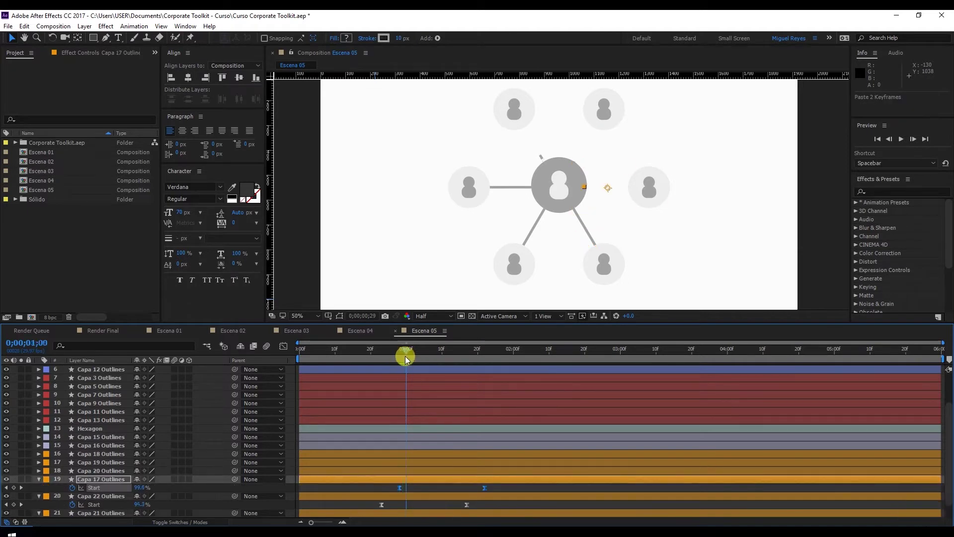
pyautogui.click(427, 470)
pyautogui.hotkey('ctrl', 'v')
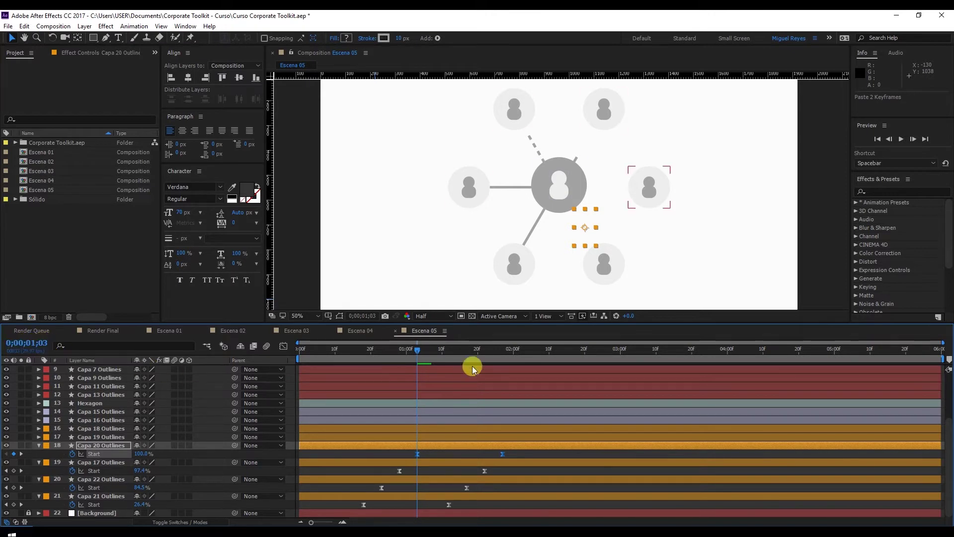
# Paste the Start keyframes onto Capa 19 Outlines at 0;00;01;08 and onto Capa 18 Outlines at 0;00;01;13.
pyautogui.moveTo(419, 350); pyautogui.dragTo(452, 354)
pyautogui.click(439, 436)
pyautogui.hotkey('ctrl', 'v')
pyautogui.click(458, 426)
pyautogui.hotkey('ctrl', 'v')
pyautogui.scroll(-1, 389, 378)
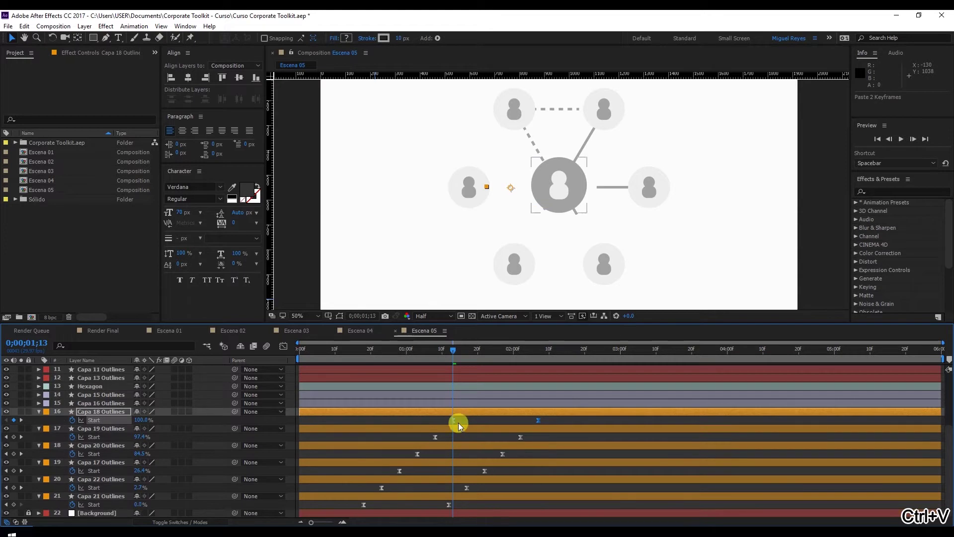
# Play back the composition from the start to check the staggered connector lines, then return to Capa 18 Outlines.
pyautogui.moveTo(318, 349); pyautogui.dragTo(276, 354)
pyautogui.press('space')
pyautogui.press('space')
pyautogui.press('space')
pyautogui.scroll(1, 42, 430)
pyautogui.click(40, 429)
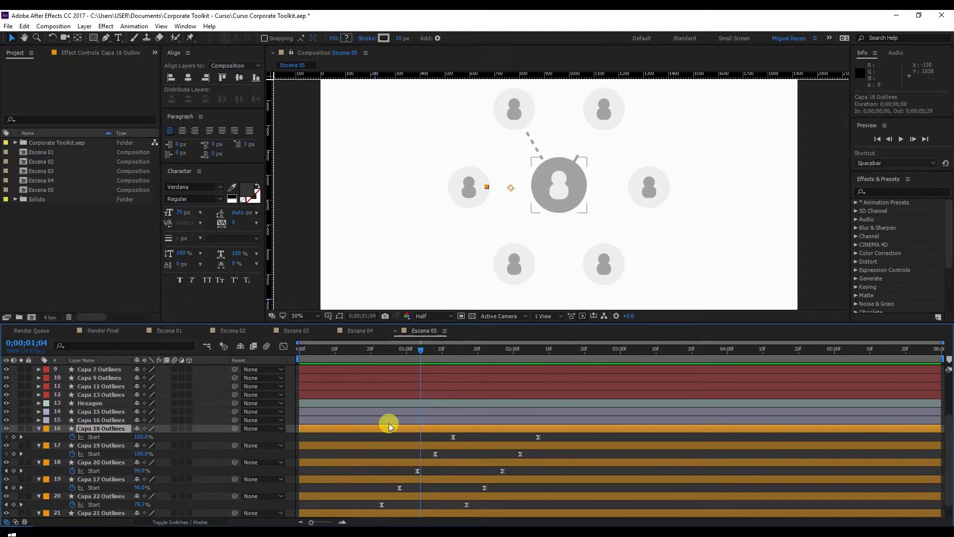
pyautogui.scroll(-1, 40, 414)
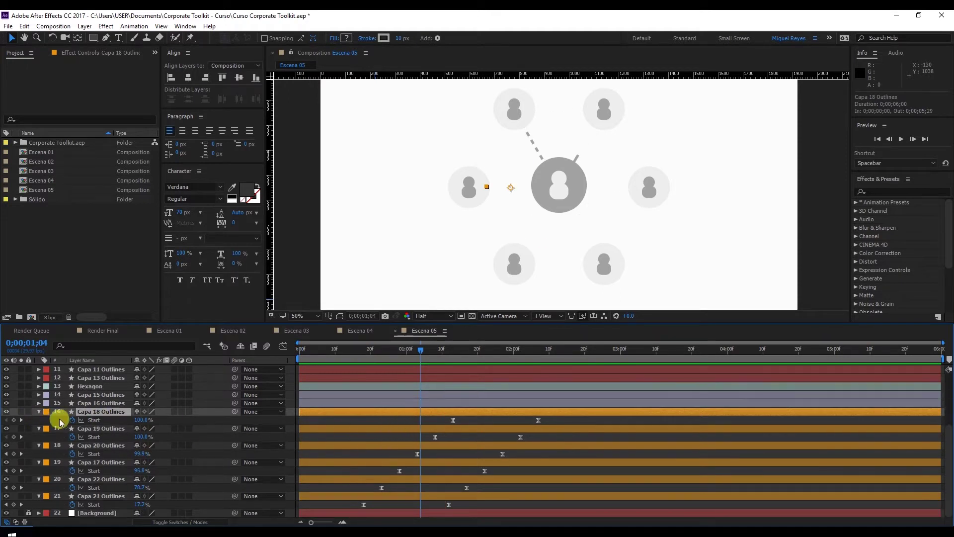
# Add dashes to the Capa 18 Outlines stroke with Dash set to 18 and collapse the layer.
pyautogui.click(39, 411)
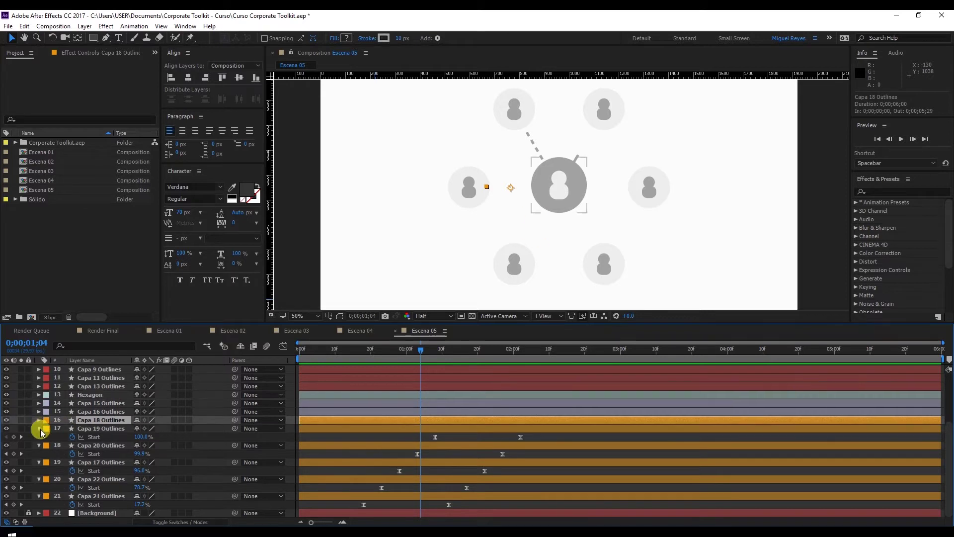
pyautogui.click(39, 420)
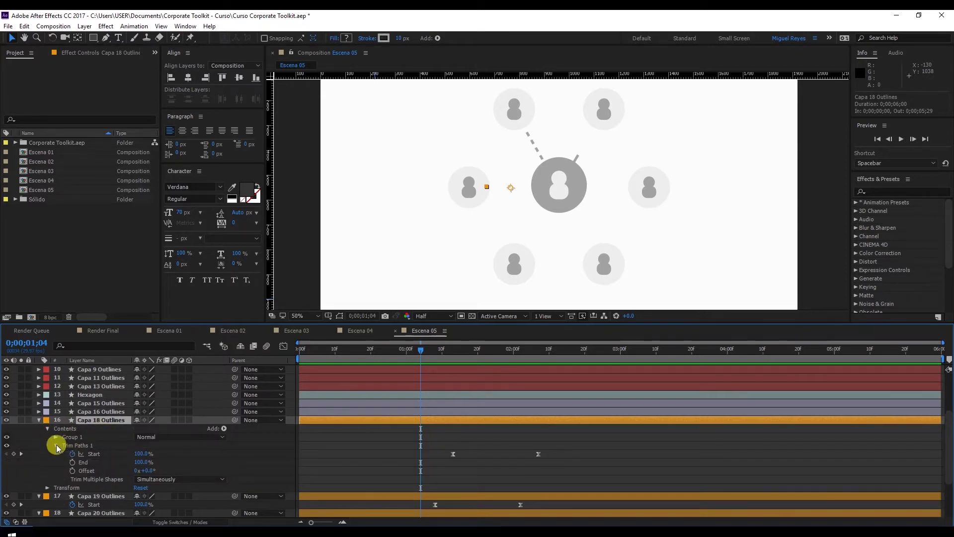
pyautogui.click(56, 444)
pyautogui.click(55, 437)
pyautogui.click(64, 453)
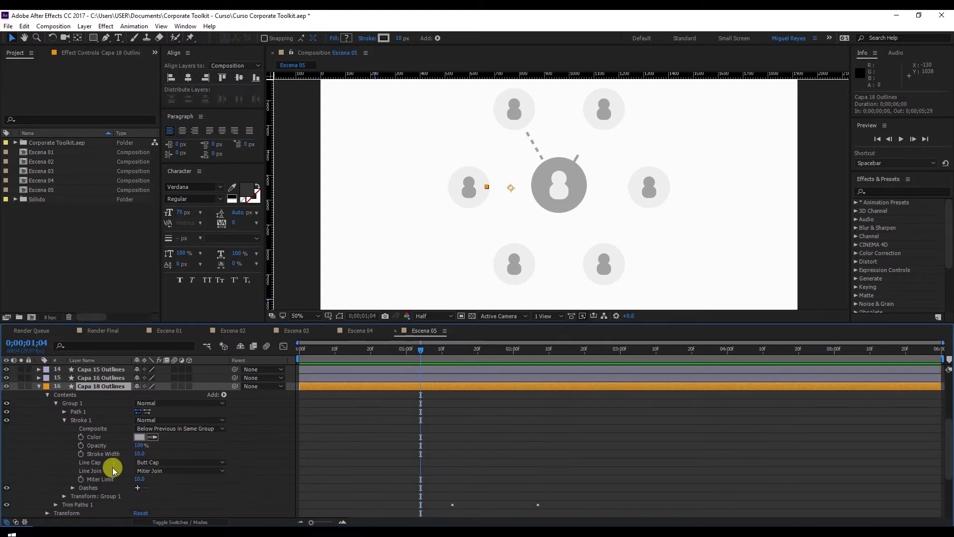
pyautogui.click(138, 487)
pyautogui.click(140, 496)
pyautogui.write('18')
pyautogui.click(193, 496)
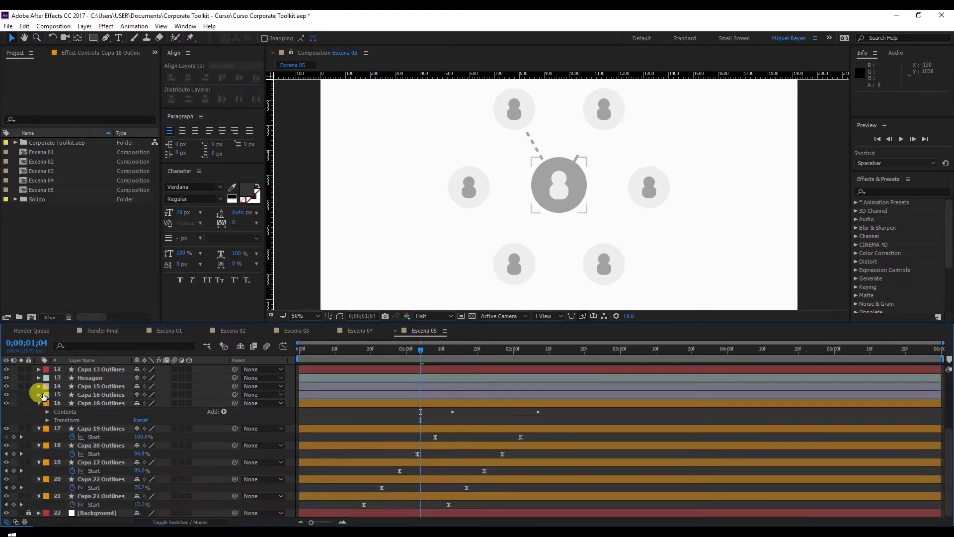
pyautogui.click(48, 394)
pyautogui.click(39, 403)
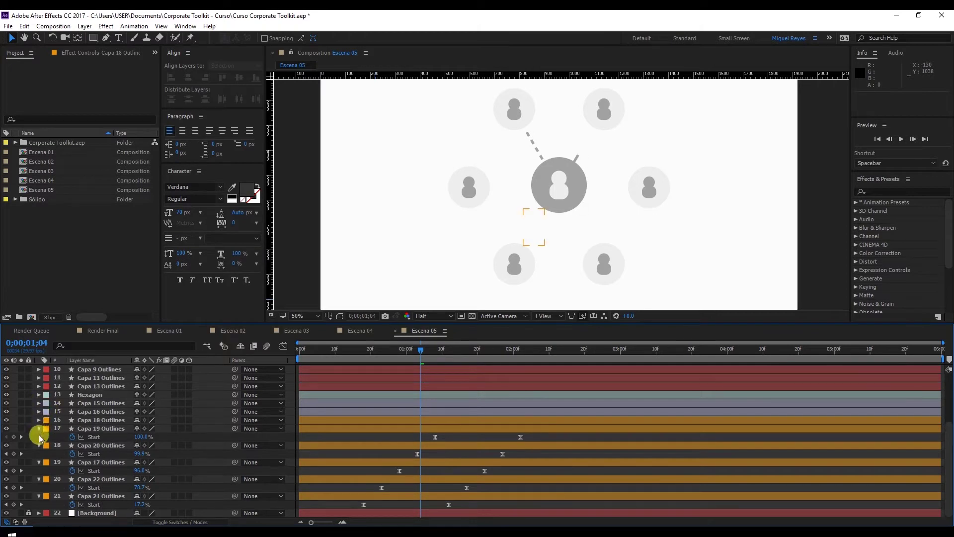
# Add dashes to the Capa 19 Outlines stroke and collapse the layer.
pyautogui.click(39, 428)
pyautogui.doubleClick(39, 445)
pyautogui.scroll(-2, 39, 453)
pyautogui.click(56, 411)
pyautogui.click(65, 428)
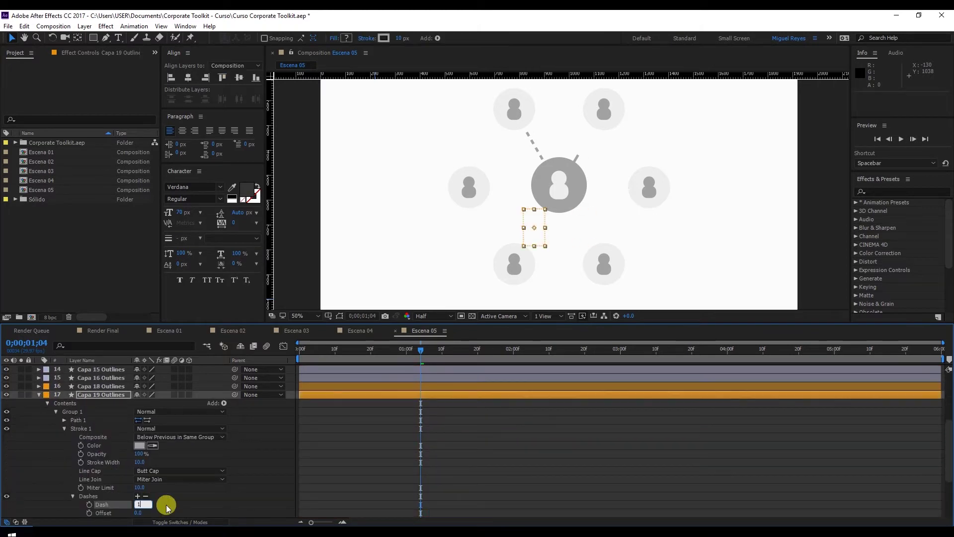
pyautogui.click(39, 394)
# Inspect the remaining connector line layers for strokes that still need dashes, collapsing those already open.
pyautogui.click(38, 478)
pyautogui.click(39, 420)
pyautogui.click(39, 488)
pyautogui.scroll(-3, 58, 465)
pyautogui.click(64, 461)
pyautogui.scroll(-2, 68, 464)
pyautogui.click(39, 377)
pyautogui.click(39, 495)
pyautogui.click(39, 504)
# Add dashes to the Capa 20 Outlines stroke with Dash set to 18 and collapse the layer.
pyautogui.scroll(-4, 99, 494)
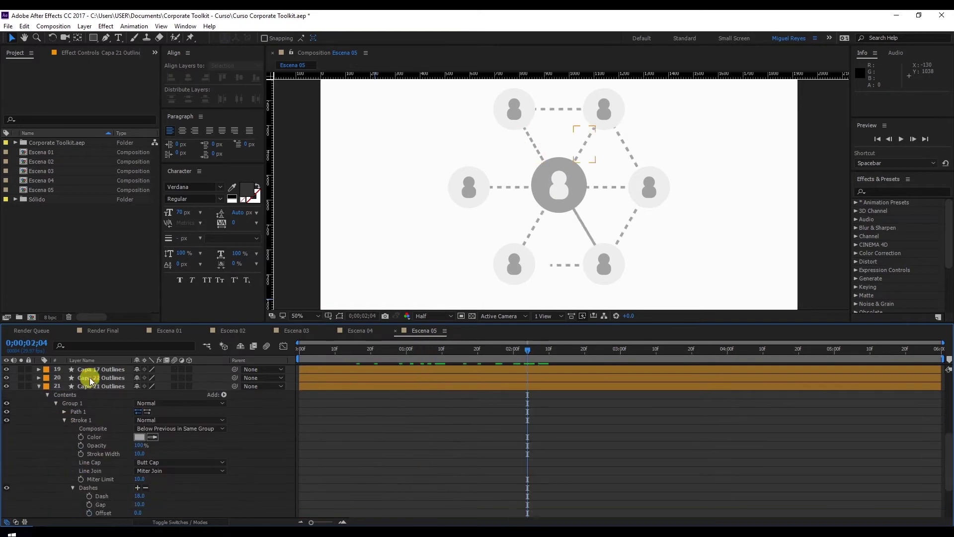
pyautogui.click(38, 385)
pyautogui.click(38, 479)
pyautogui.scroll(-4, 91, 479)
pyautogui.click(137, 470)
pyautogui.click(140, 479)
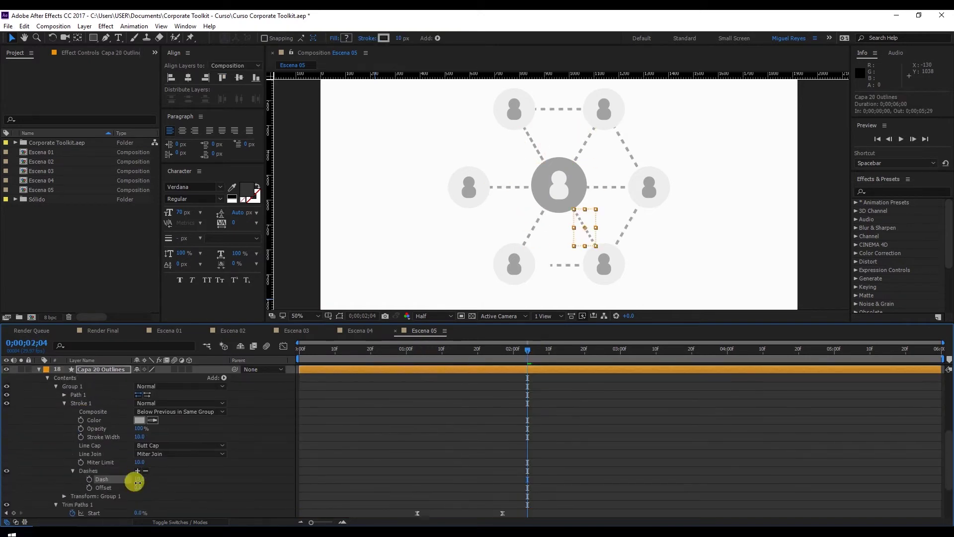
pyautogui.write('18')
pyautogui.press('Return')
pyautogui.scroll(1, 75, 436)
pyautogui.click(39, 394)
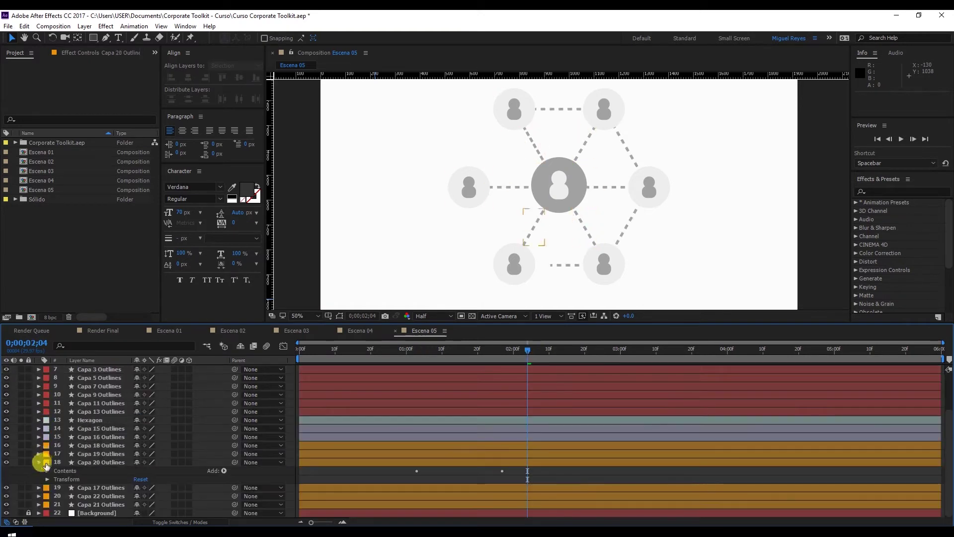
# Play back the composition from the start to check the dashed connector lines.
pyautogui.click(330, 401)
pyautogui.moveTo(323, 352); pyautogui.dragTo(278, 357)
pyautogui.press('space')
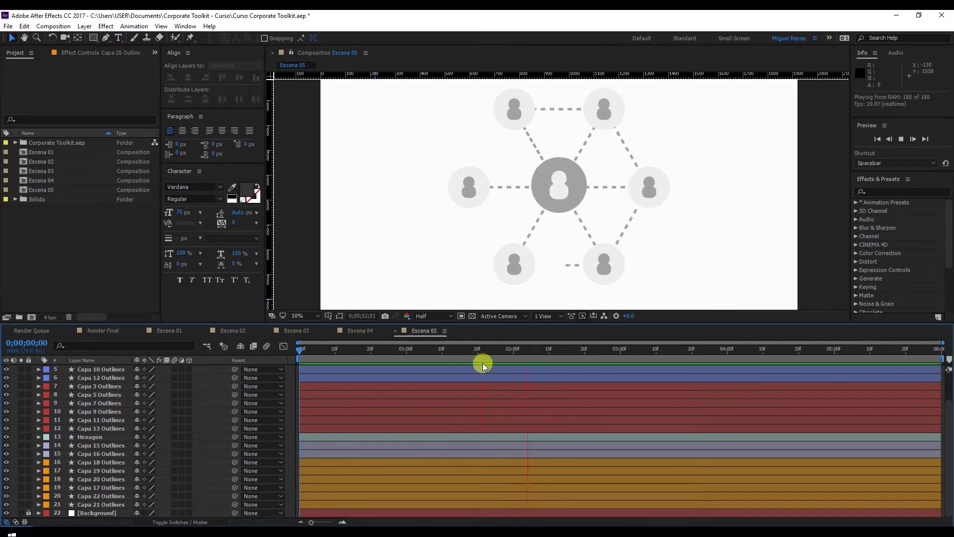
# Add 100% Scale keyframes to Capa 11 Outlines at 0;00;01;00 and 0;00;01;20.
pyautogui.scroll(2, 298, 415)
pyautogui.click(112, 461)
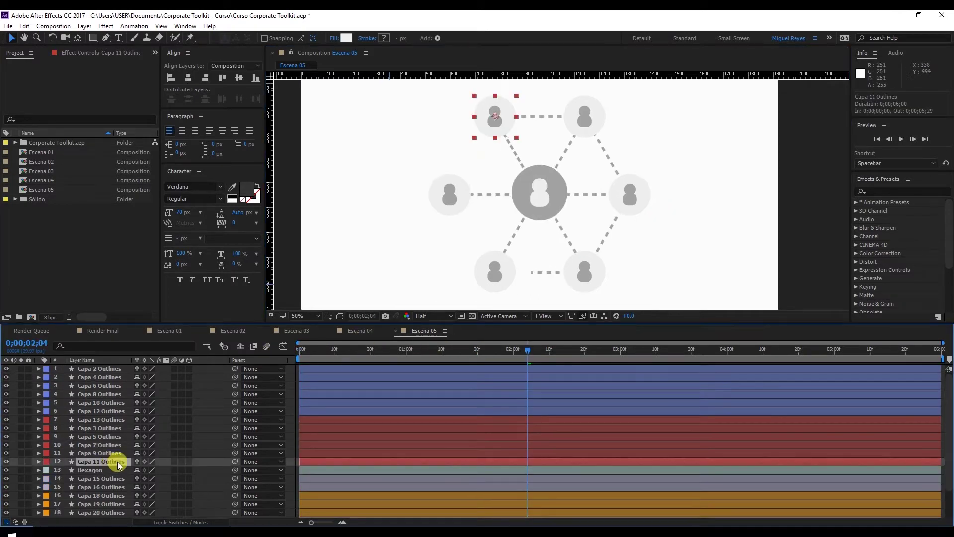
pyautogui.press('s')
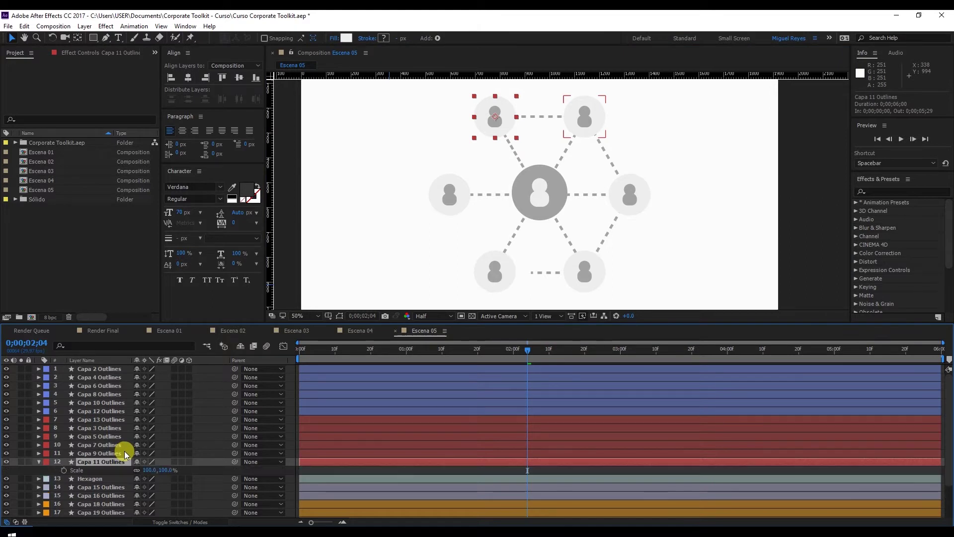
pyautogui.moveTo(443, 354); pyautogui.dragTo(405, 355)
pyautogui.click(64, 470)
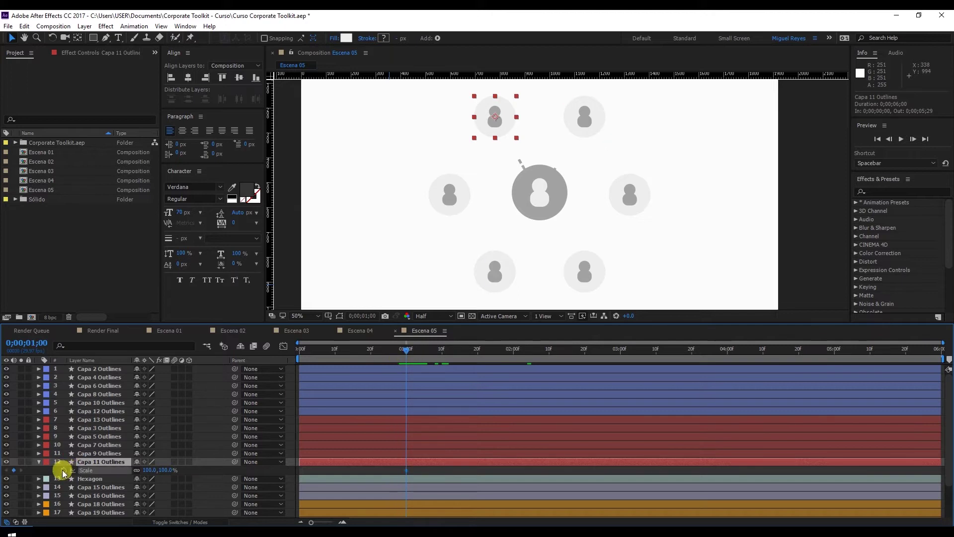
pyautogui.click(440, 367)
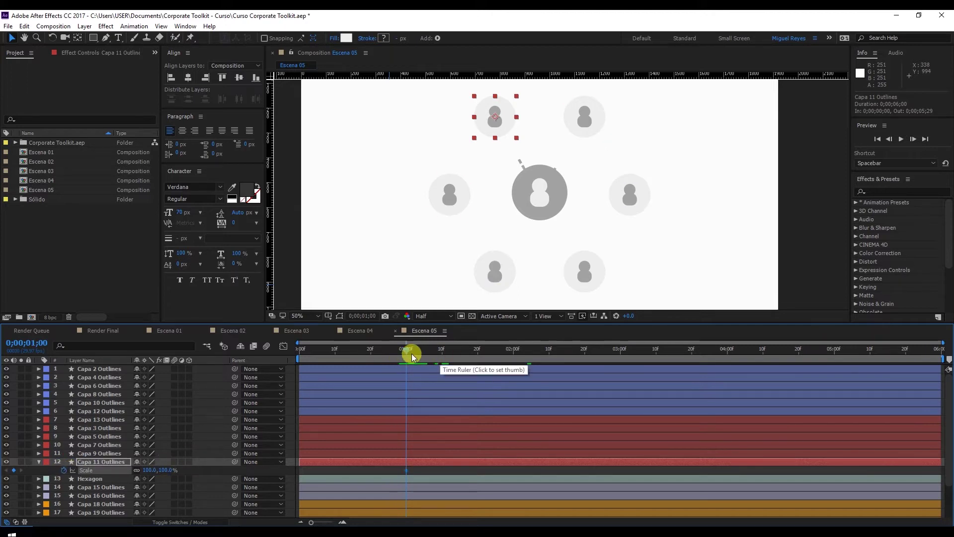
pyautogui.click(478, 351)
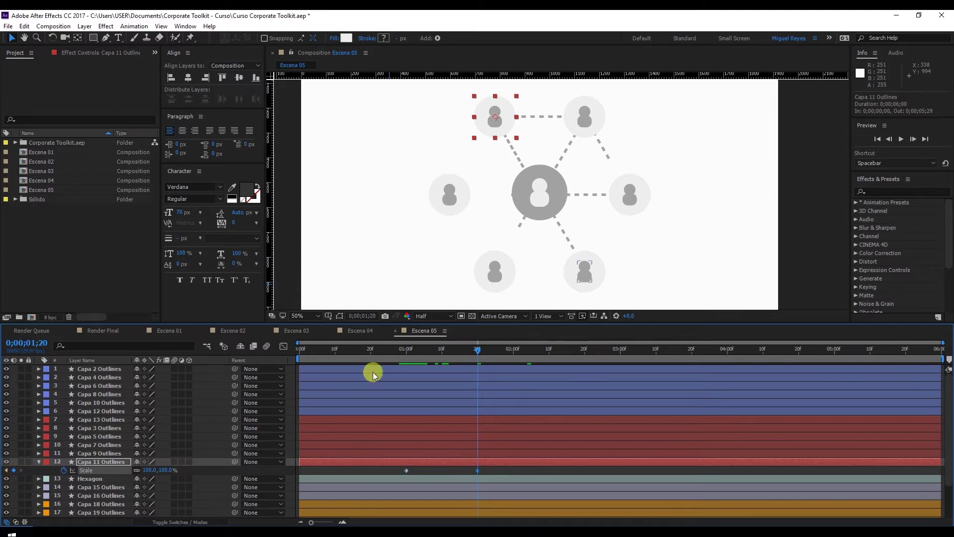
# Return to the Capa 11 Outlines Scale keyframe at 0;00;01;00 and set its value to 0%.
pyautogui.click(7, 471)
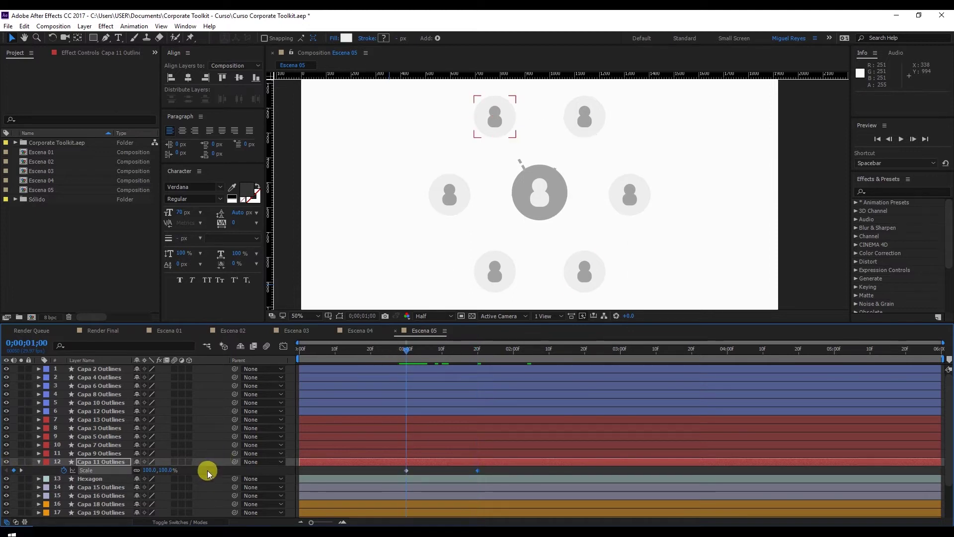
pyautogui.click(196, 470)
pyautogui.click(167, 470)
pyautogui.write('0')
pyautogui.press('Return')
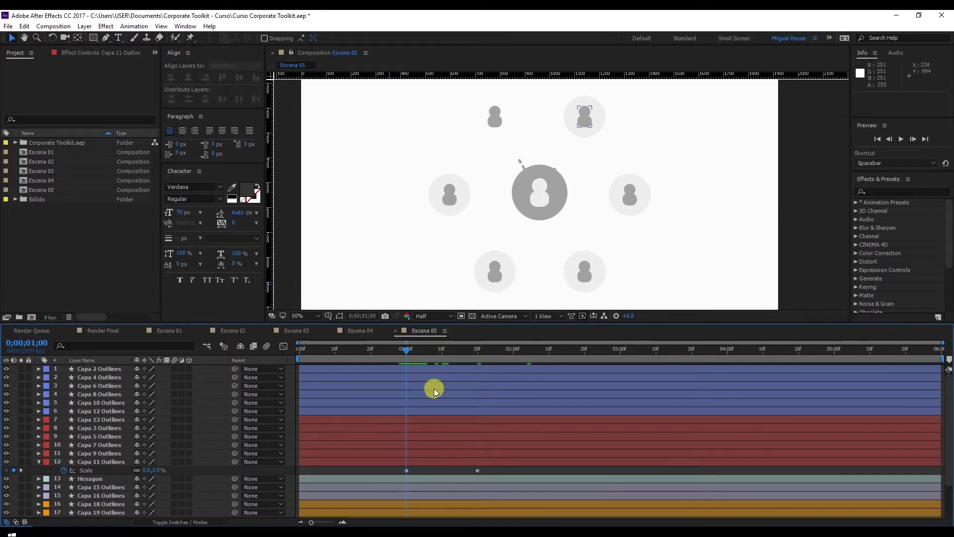
# Apply Easy Ease to both Scale keyframes of Capa 11 Outlines.
pyautogui.moveTo(395, 475); pyautogui.dragTo(640, 449)
pyautogui.rightClick(475, 470)
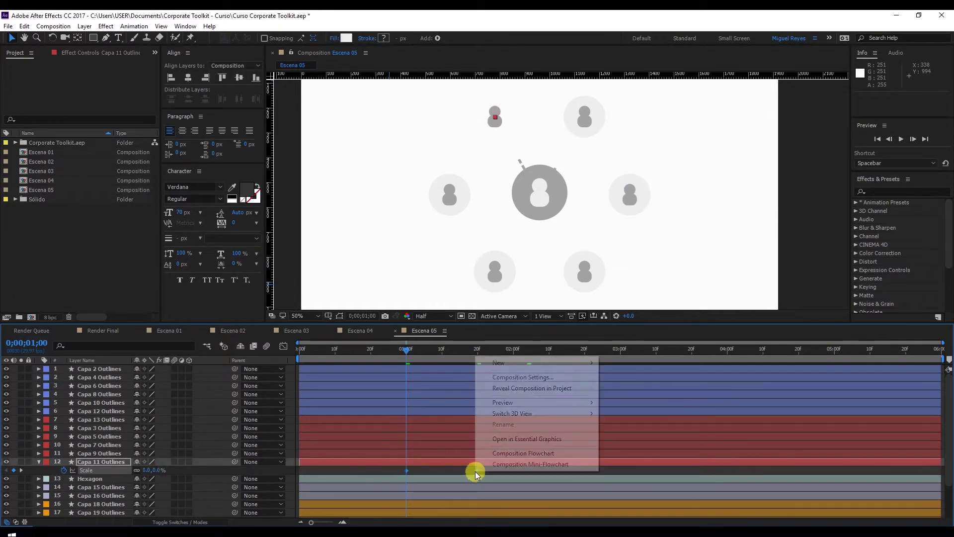
pyautogui.rightClick(406, 470)
pyautogui.moveTo(435, 463)
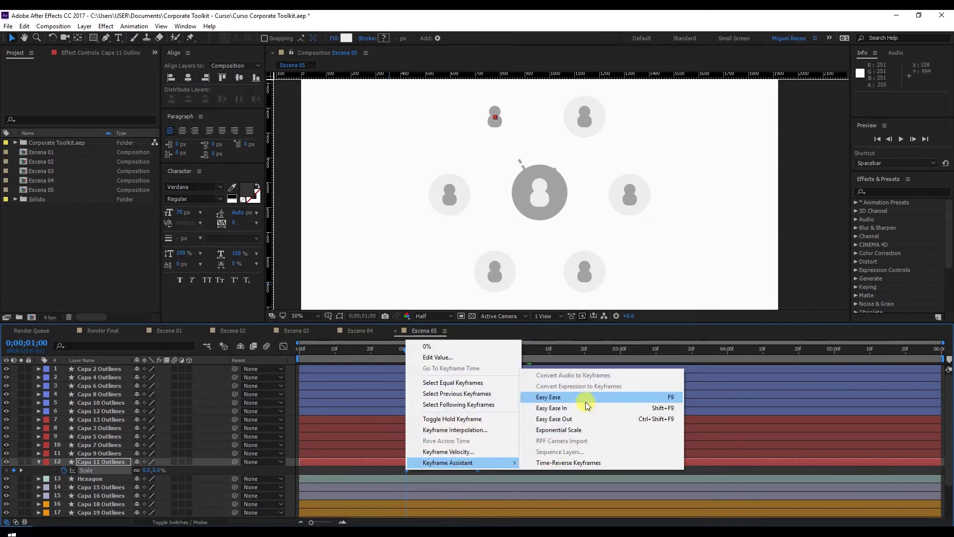
pyautogui.click(587, 404)
# Lengthen the first Scale keyframe's ease handle in the speed graph of Capa 11 Outlines to sharpen the curve.
pyautogui.click(407, 470)
pyautogui.click(284, 346)
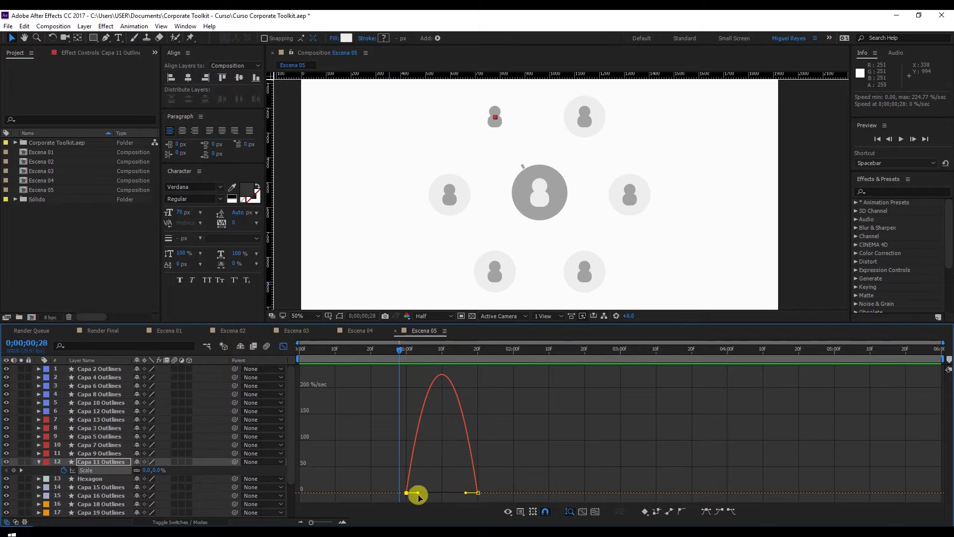
pyautogui.moveTo(417, 492); pyautogui.dragTo(452, 493)
pyautogui.click(283, 346)
# Shift both Capa 11 Outlines Scale keyframes to start at 0;00;00;20, previewing the animation before and after the move.
pyautogui.click(392, 354)
pyautogui.press('space')
pyautogui.moveTo(392, 352); pyautogui.dragTo(371, 367)
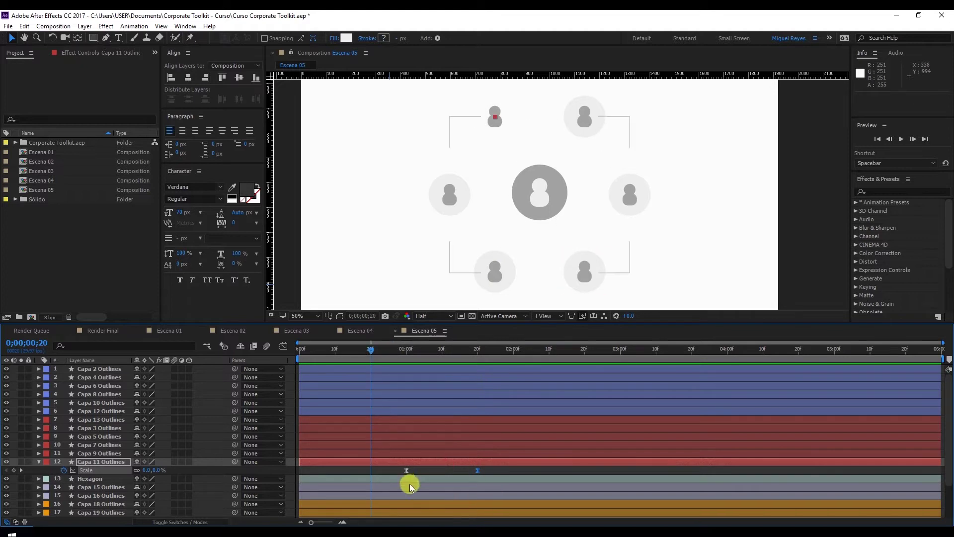
pyautogui.moveTo(395, 473); pyautogui.dragTo(444, 473)
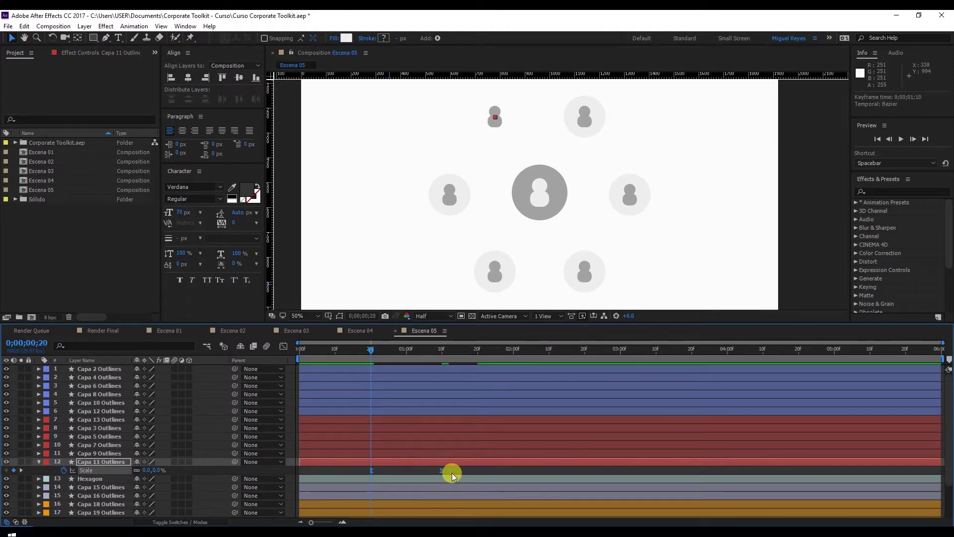
pyautogui.click(348, 349)
pyautogui.press('space')
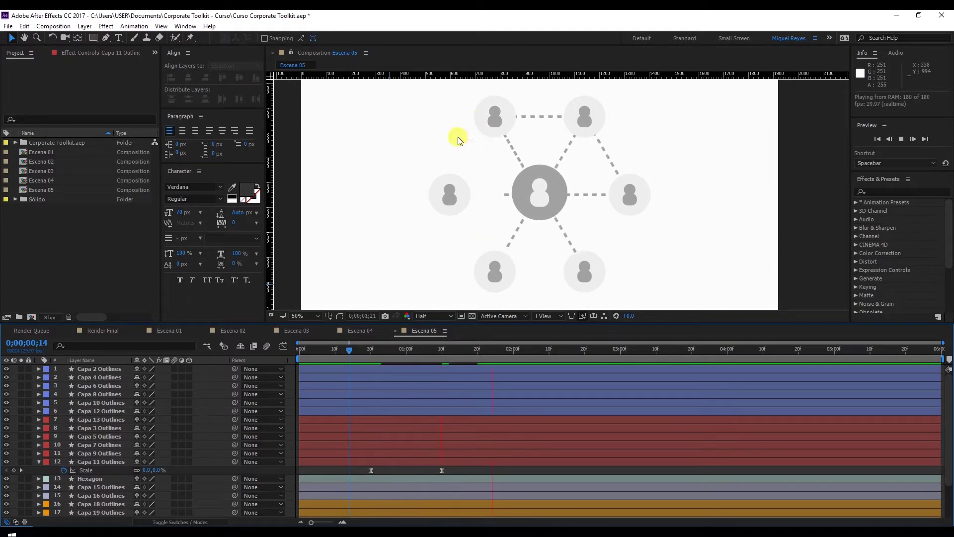
# Copy the two Capa 11 Outlines Scale keyframes and paste them onto Capa 9 Outlines at 0;00;01;03.
pyautogui.moveTo(370, 347); pyautogui.dragTo(422, 350)
pyautogui.moveTo(359, 467); pyautogui.dragTo(473, 467)
pyautogui.hotkey('ctrl', 'c')
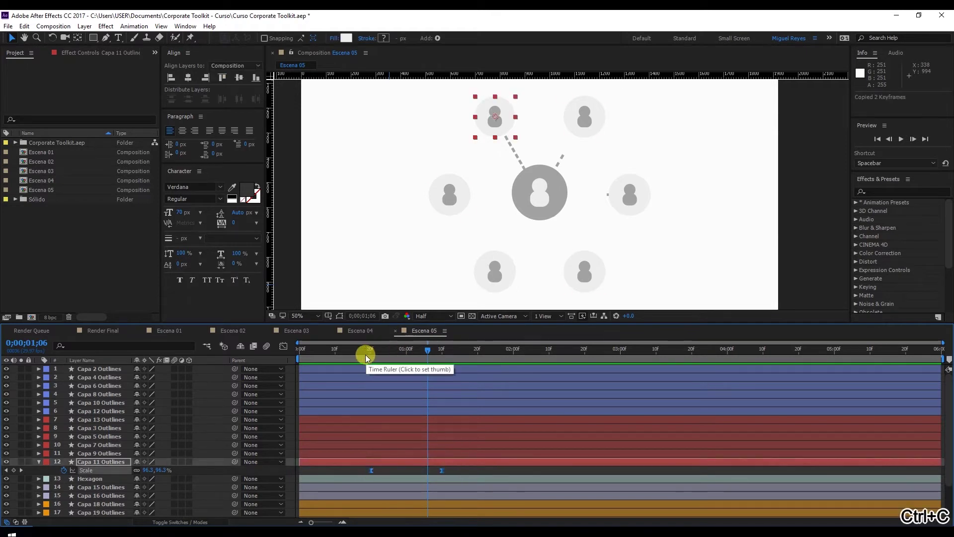
pyautogui.moveTo(366, 353); pyautogui.dragTo(417, 356)
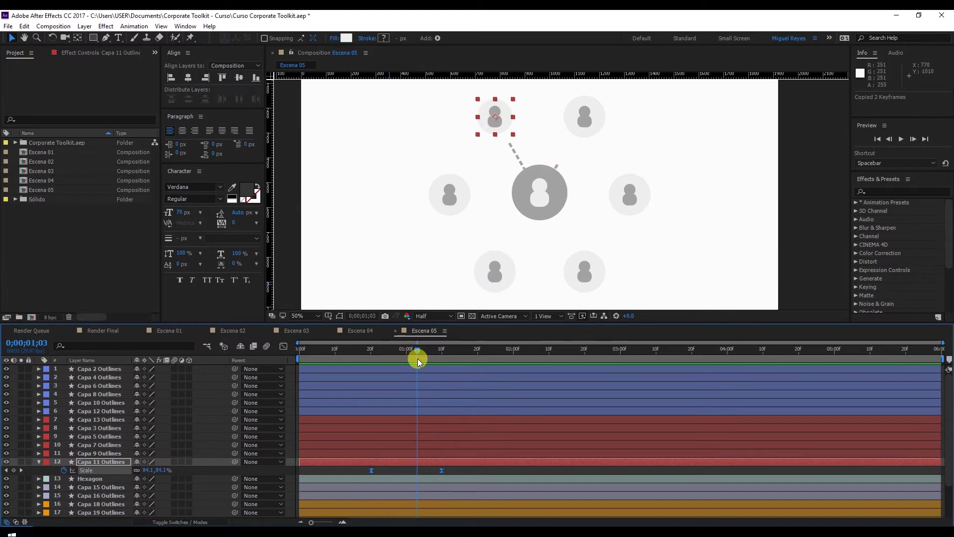
pyautogui.click(427, 454)
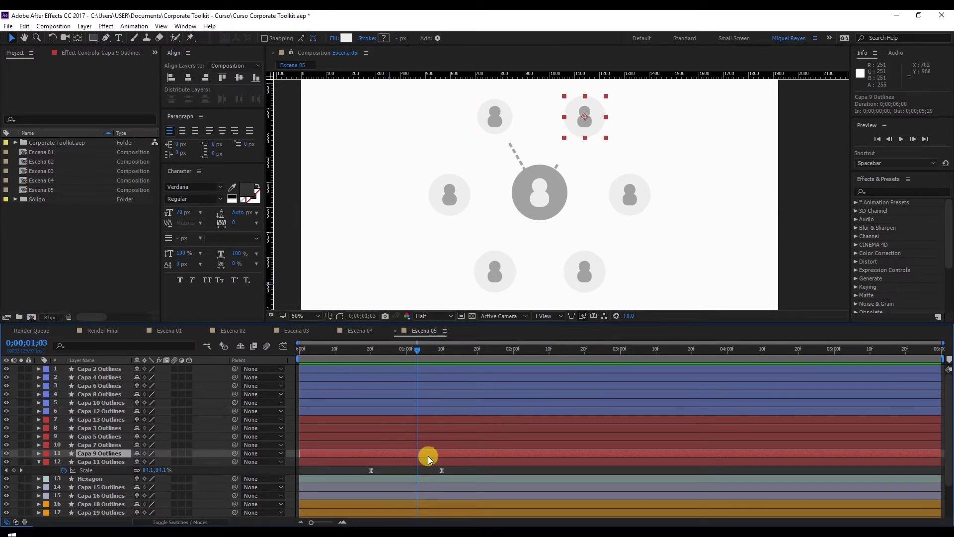
pyautogui.hotkey('ctrl', 'v')
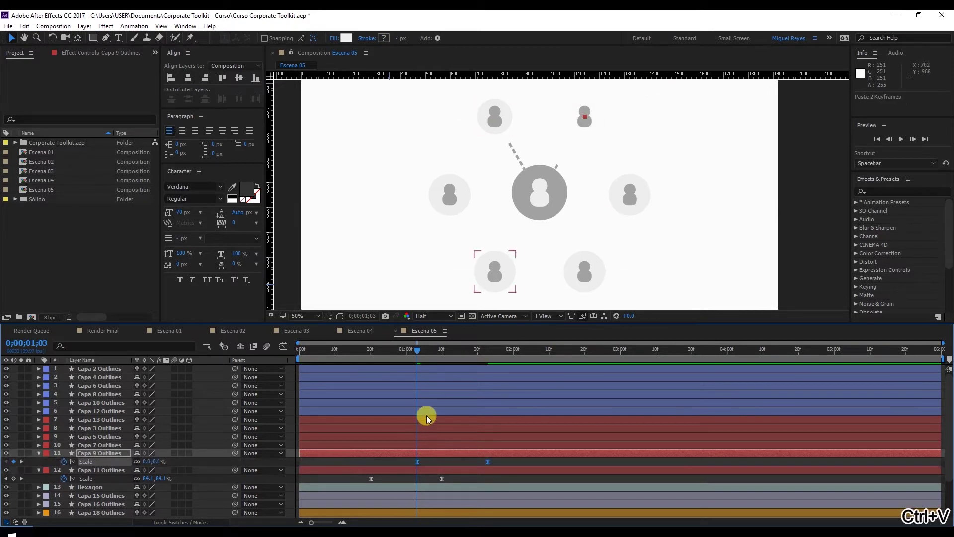
# Preview the circles and shift the Capa 9 Outlines Scale keyframes to start at 0;00;01;00.
pyautogui.moveTo(418, 353)
pyautogui.mouseDown()
pyautogui.moveTo(476, 347)
pyautogui.moveTo(427, 347)
pyautogui.mouseUp()
pyautogui.press('space')
pyautogui.click(389, 349)
pyautogui.click(393, 350)
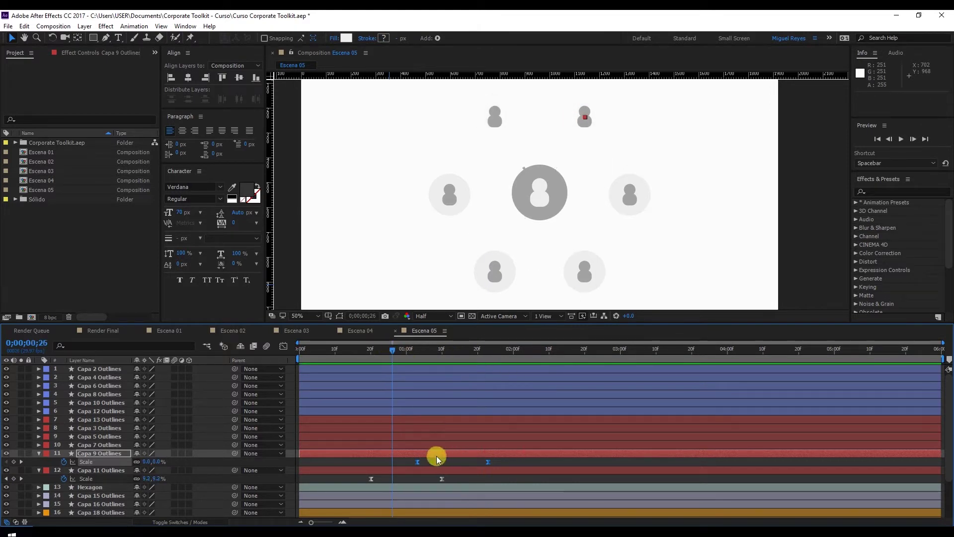
pyautogui.moveTo(419, 463); pyautogui.dragTo(409, 463)
pyautogui.press('space')
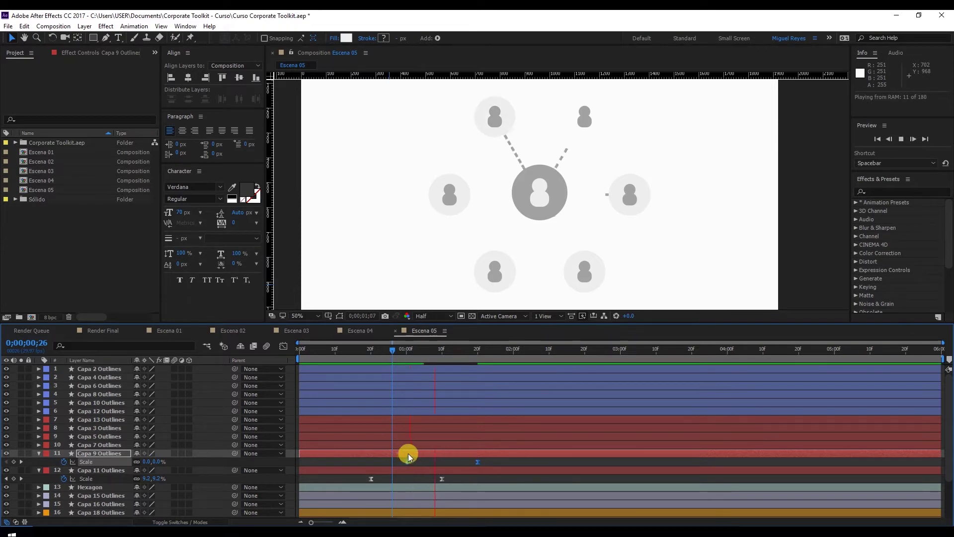
# Reverse the path direction of Capa 17 Outlines so its line draws outward from the central icon, and collapse the layer.
pyautogui.moveTo(399, 353); pyautogui.dragTo(439, 360)
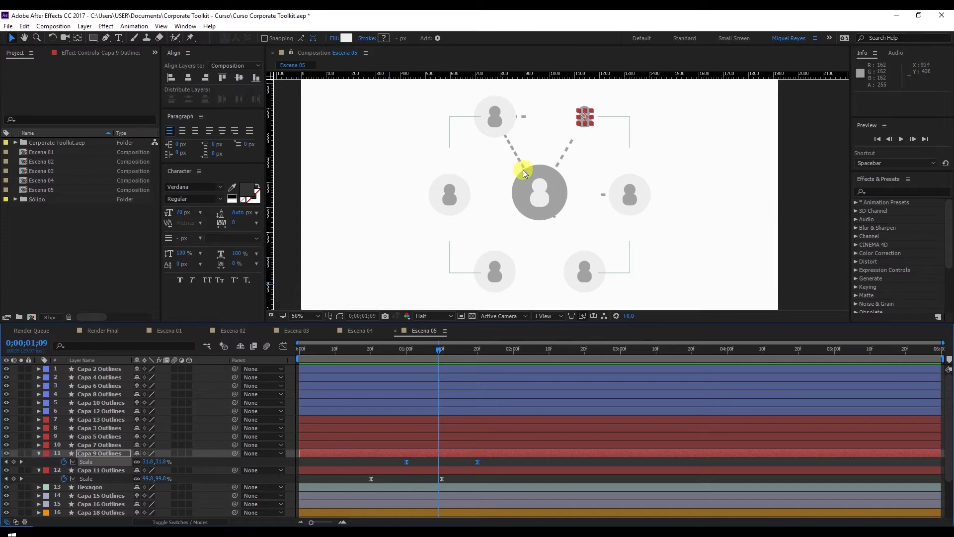
pyautogui.scroll(-2, 400, 442)
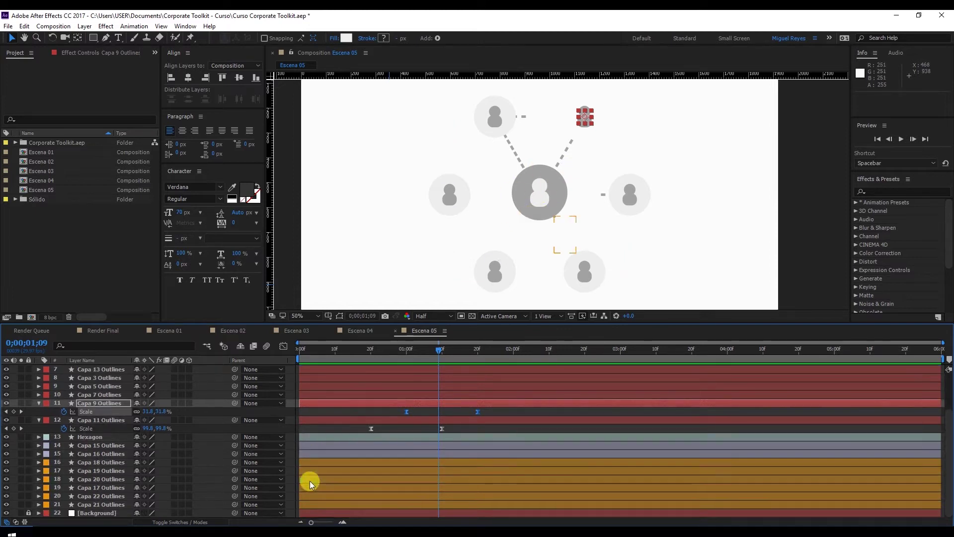
pyautogui.click(100, 479)
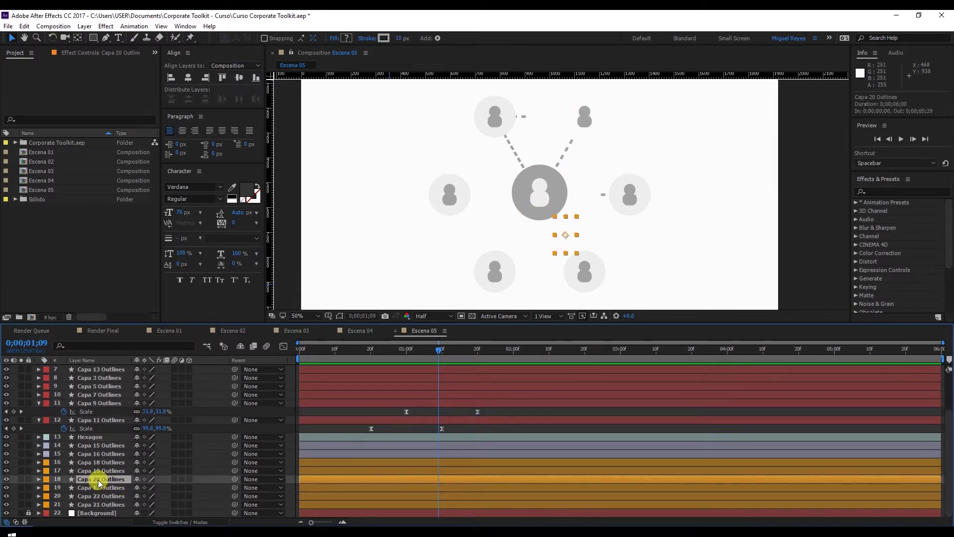
pyautogui.click(104, 489)
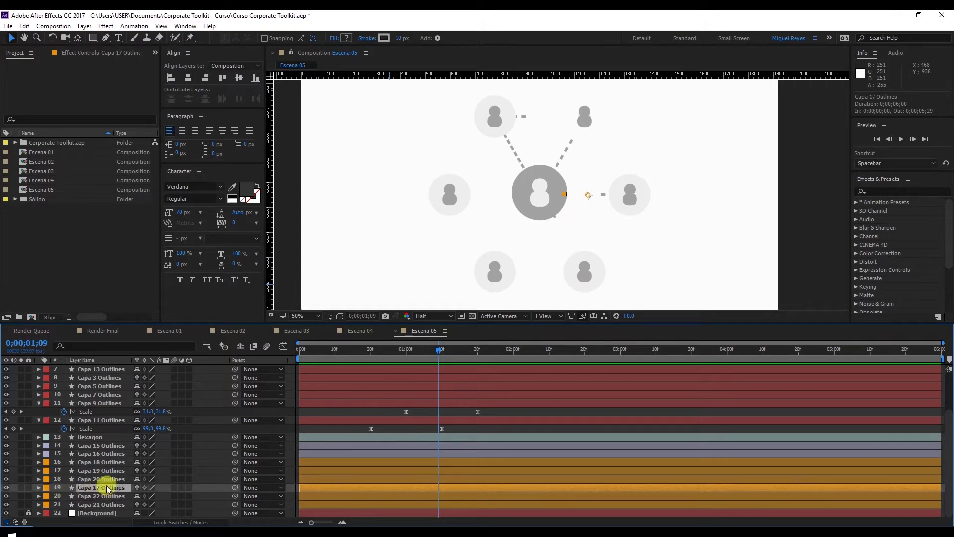
pyautogui.click(39, 489)
pyautogui.click(64, 403)
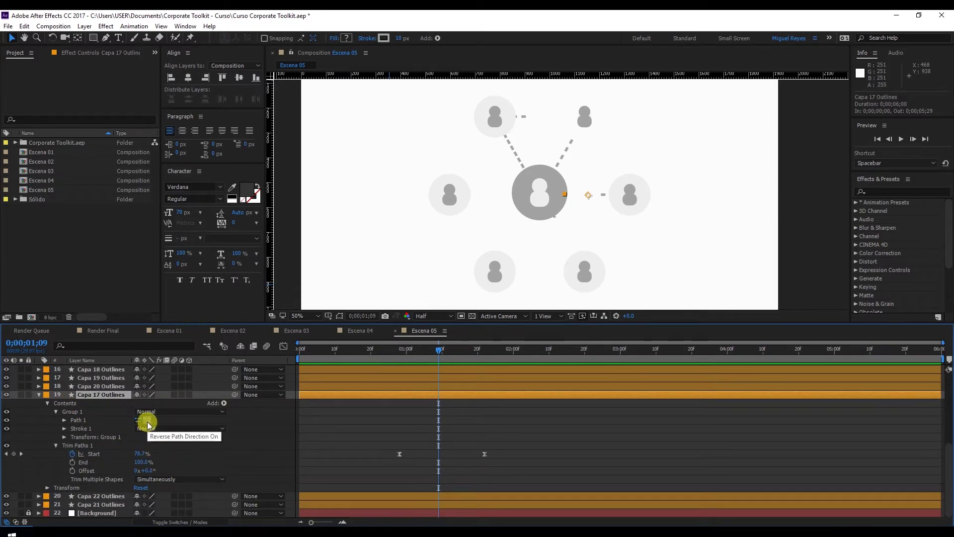
pyautogui.click(146, 421)
pyautogui.click(420, 355)
pyautogui.moveTo(419, 355); pyautogui.dragTo(453, 356)
pyautogui.click(40, 395)
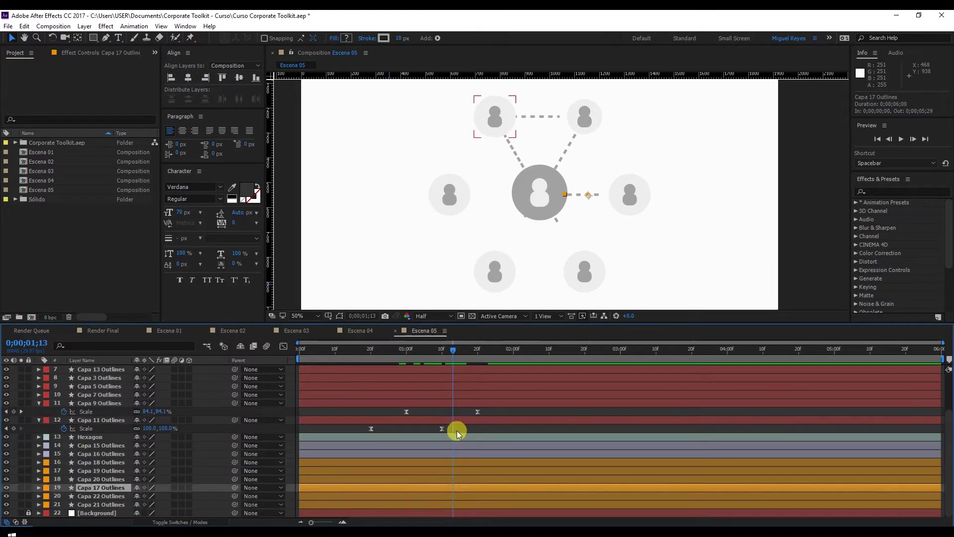
# Paste the copied Scale keyframes onto Capa 7 Outlines at 0;00;01;08.
pyautogui.click(431, 397)
pyautogui.moveTo(417, 350)
pyautogui.mouseDown()
pyautogui.moveTo(404, 351)
pyautogui.moveTo(435, 356)
pyautogui.mouseUp()
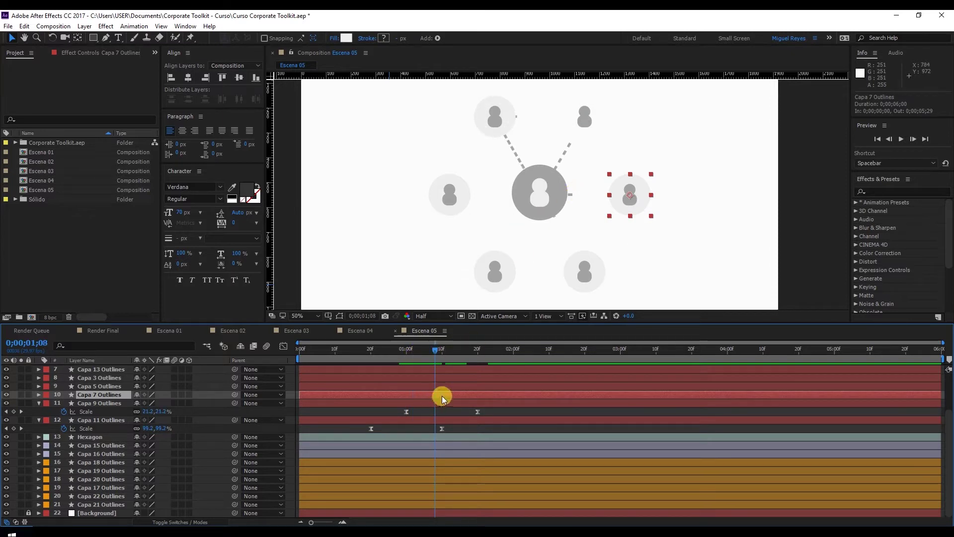
pyautogui.hotkey('ctrl', 'v')
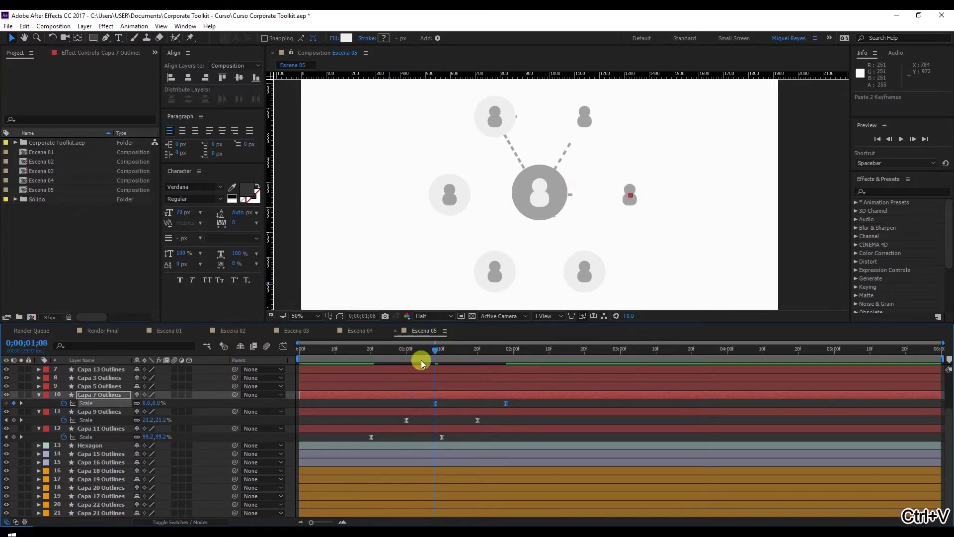
# Preview the animation and shift the Capa 7 Outlines Scale keyframes to start at 0;00;01;05.
pyautogui.moveTo(416, 354); pyautogui.dragTo(392, 354)
pyautogui.press('space')
pyautogui.press('space')
pyautogui.click(382, 352)
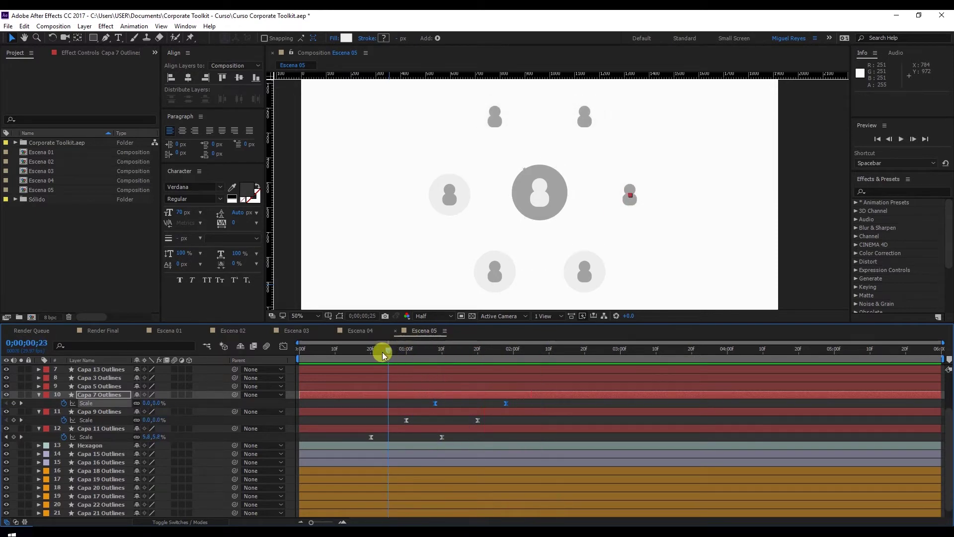
pyautogui.moveTo(436, 403); pyautogui.dragTo(424, 403)
# Paste the Scale keyframes onto Capa 5 Outlines at 0;00;01;10 and preview the timing.
pyautogui.moveTo(392, 355); pyautogui.dragTo(457, 382)
pyautogui.click(114, 386)
pyautogui.hotkey('ctrl', 'v')
pyautogui.click(434, 359)
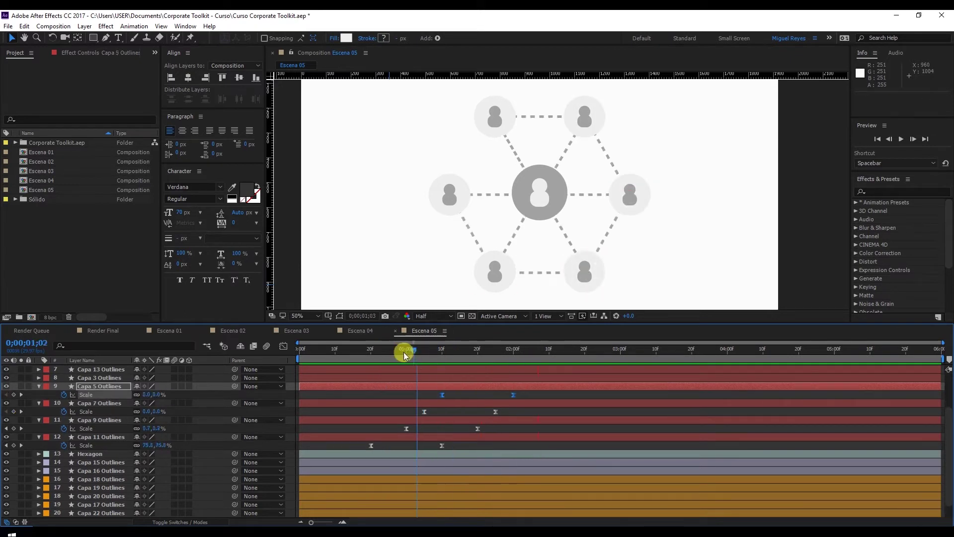
# Paste the Scale keyframes onto Capa 3 Outlines at 0;00;01;15 and Capa 13 Outlines at 0;00;01;21, and preview the result.
pyautogui.click(480, 370)
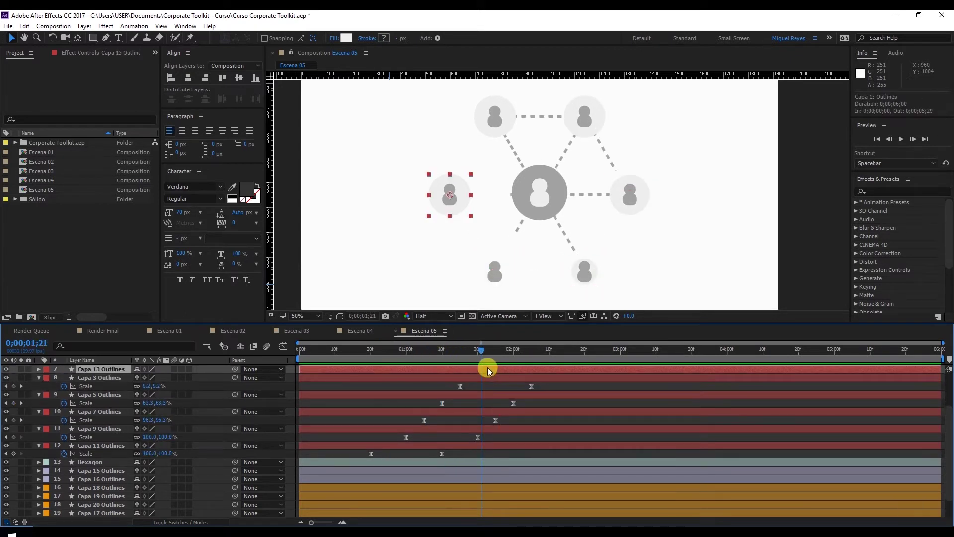
pyautogui.hotkey('ctrl', 'v')
pyautogui.click(446, 351)
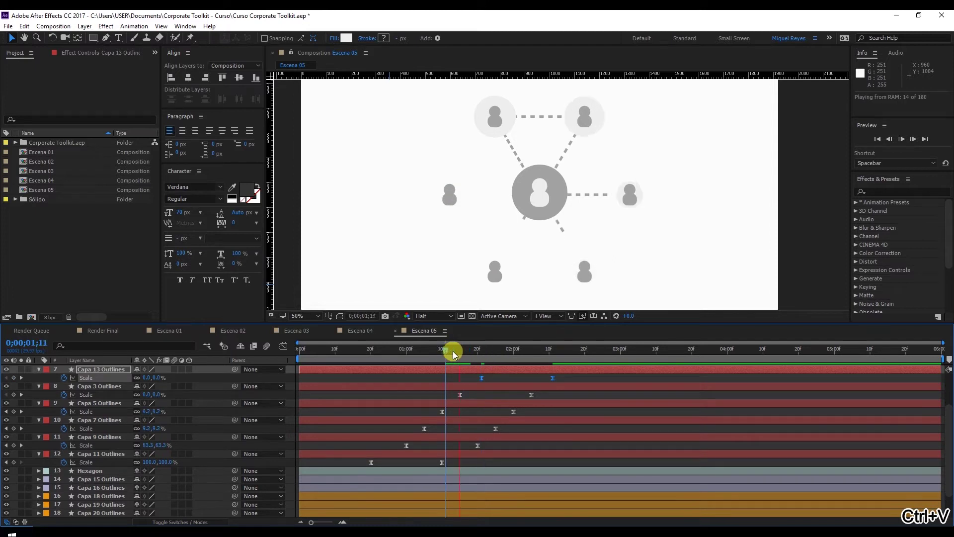
# Preview the outer circles' staggered scale-in from 0;00;00;17 and check which layers hold the person icons.
pyautogui.moveTo(470, 349); pyautogui.dragTo(359, 357)
pyautogui.press('space')
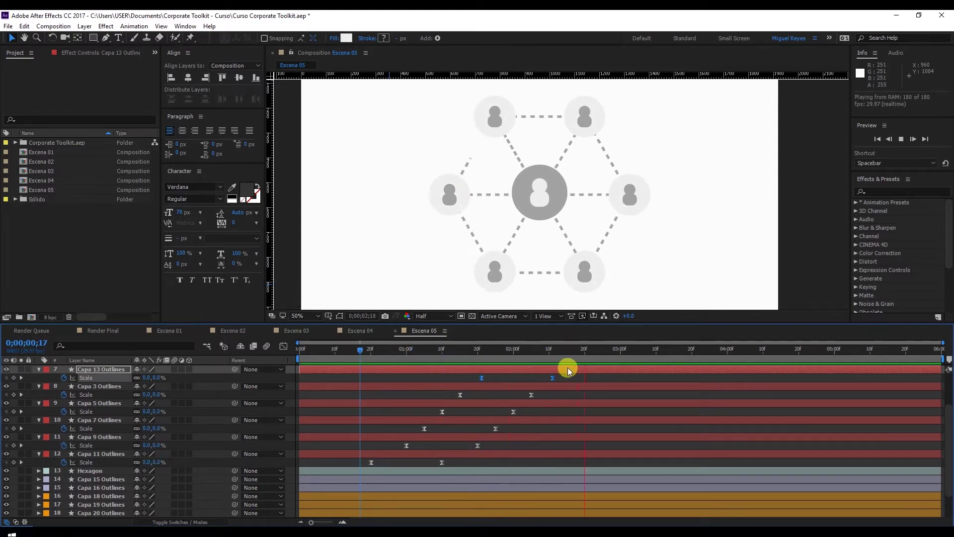
pyautogui.moveTo(396, 353); pyautogui.dragTo(460, 354)
pyautogui.scroll(2, 414, 394)
pyautogui.click(413, 411)
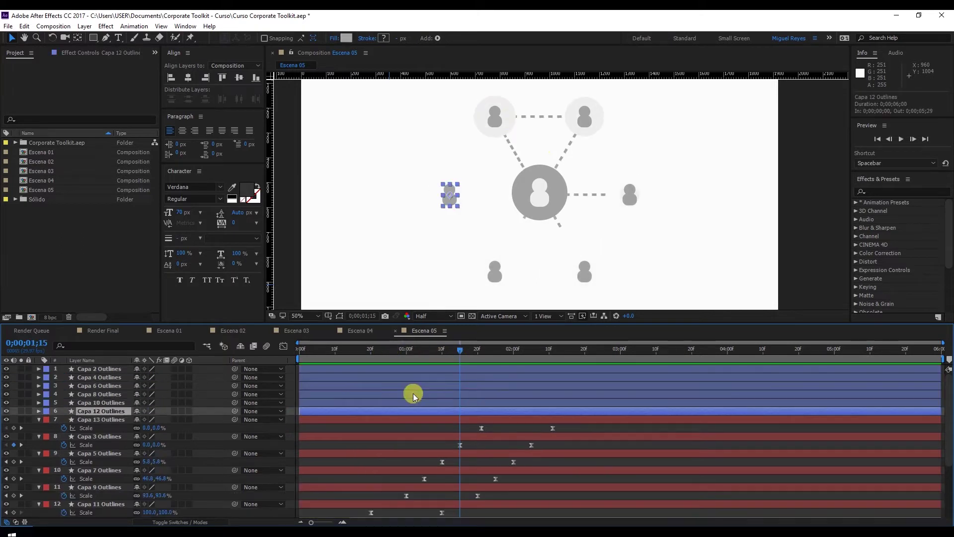
pyautogui.click(506, 120)
pyautogui.scroll(-3, 472, 407)
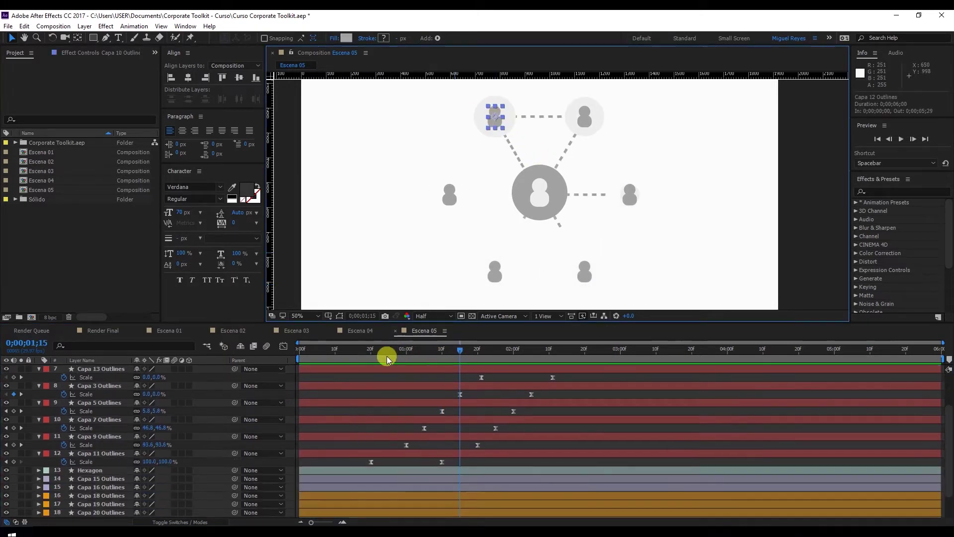
# Set the current time to 0;00;01;04 and move Capa 12 Outlines to the top of the layer stack.
pyautogui.moveTo(353, 353); pyautogui.dragTo(420, 365)
pyautogui.scroll(2, 538, 130)
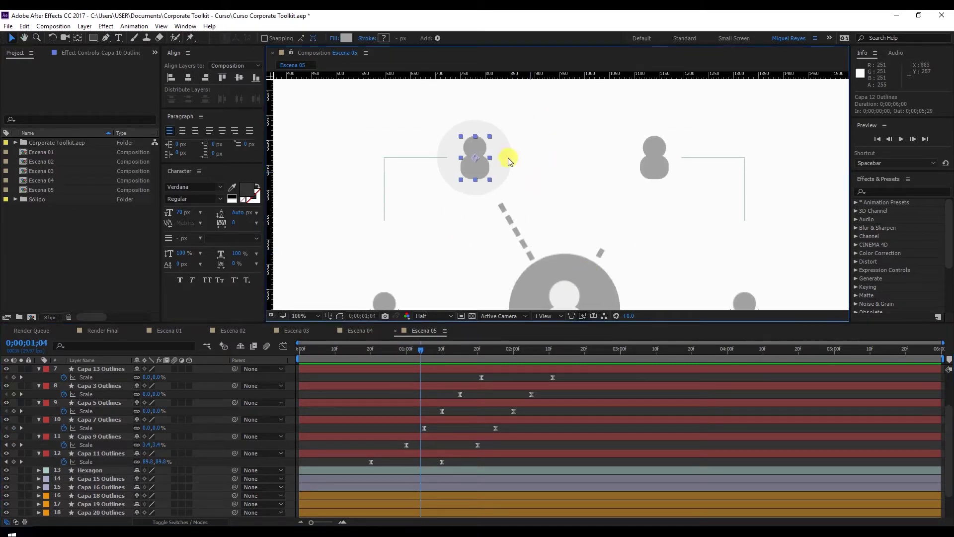
pyautogui.scroll(3, 461, 400)
pyautogui.click(450, 400)
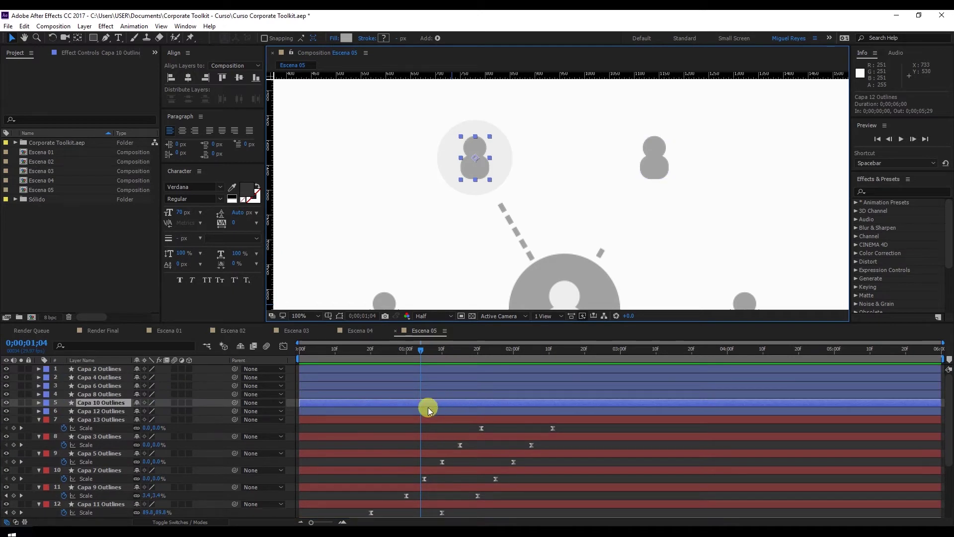
pyautogui.click(428, 407)
pyautogui.click(479, 173)
pyautogui.scroll(-2, 548, 219)
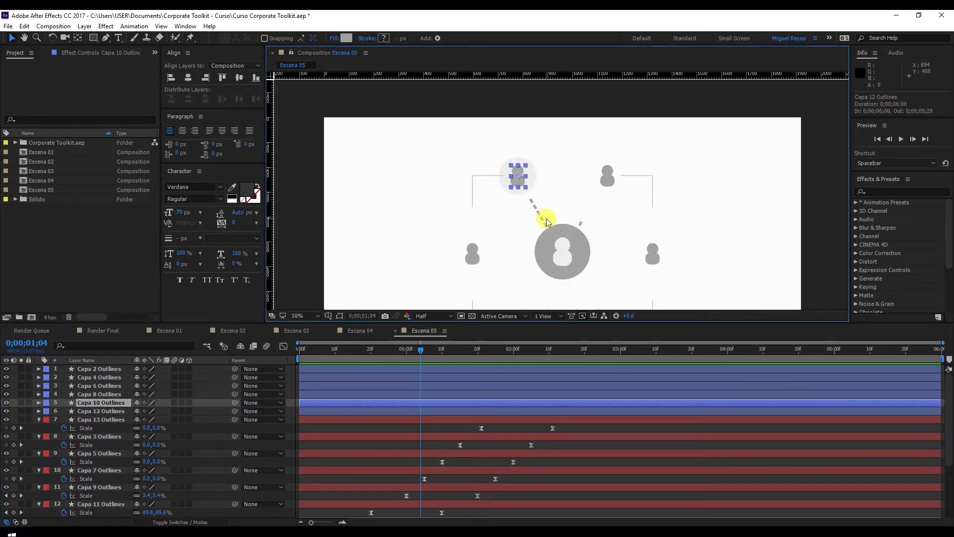
pyautogui.click(465, 240)
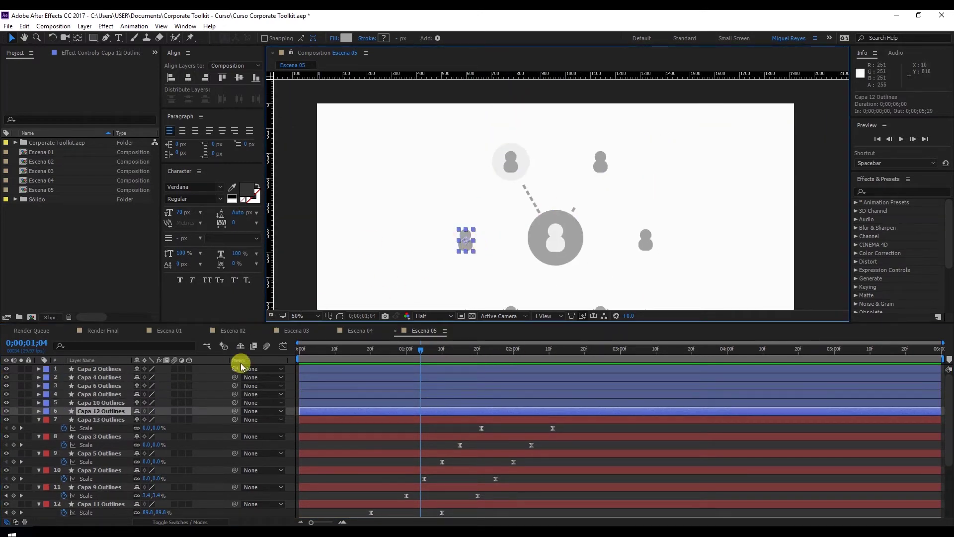
pyautogui.moveTo(102, 407); pyautogui.dragTo(107, 368)
# Check that the person icon layers, from Capa 10 Outlines up to Capa 12 Outlines, are stacked in order around the hexagon.
pyautogui.click(101, 413)
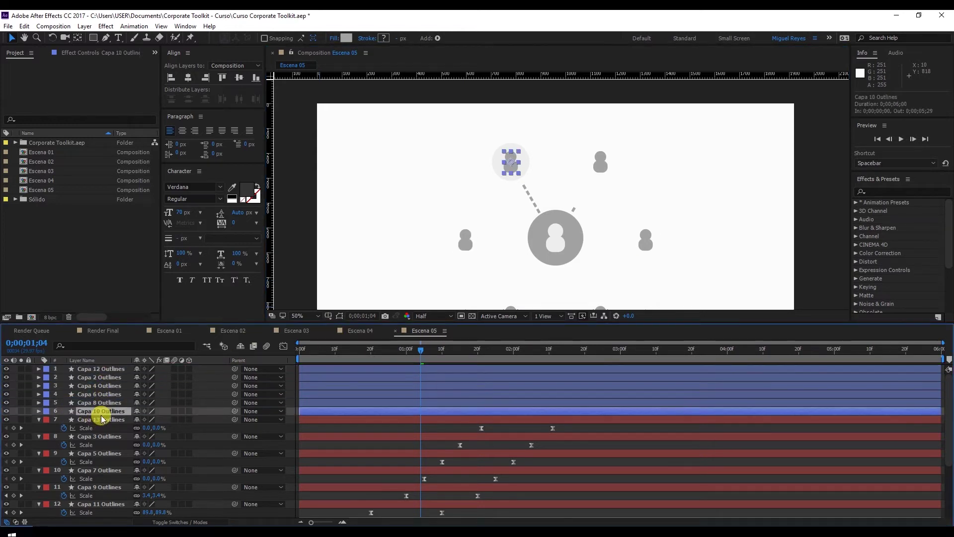
pyautogui.moveTo(527, 192); pyautogui.dragTo(500, 154)
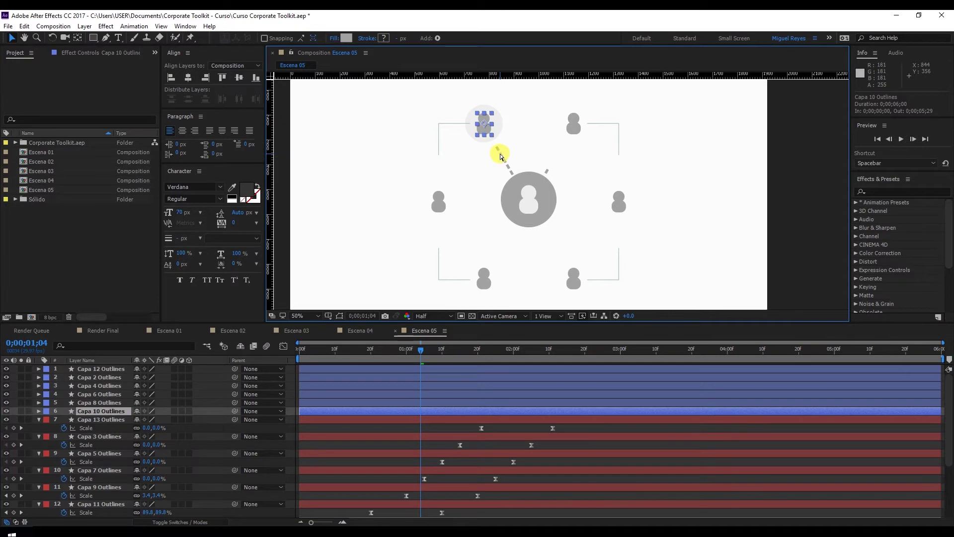
pyautogui.click(107, 403)
pyautogui.click(109, 393)
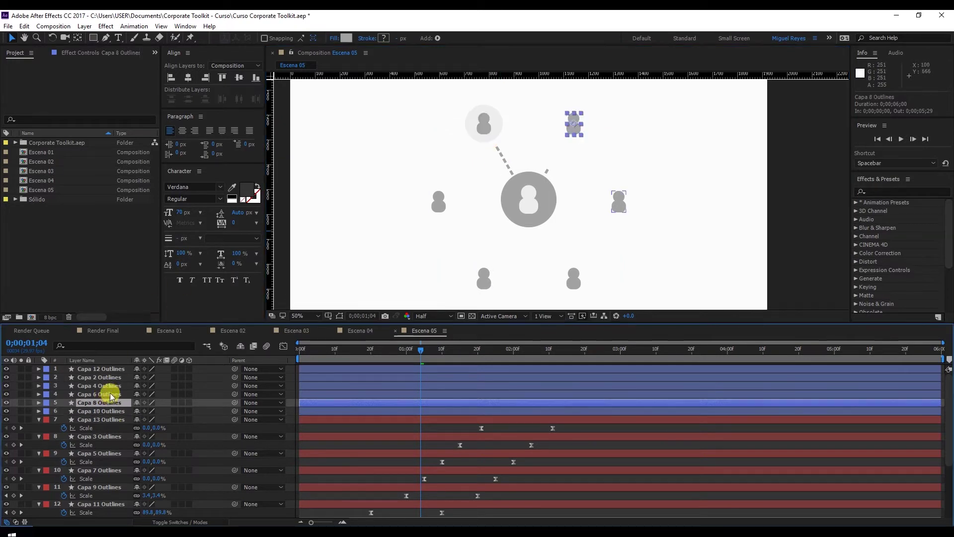
pyautogui.click(109, 386)
pyautogui.click(110, 377)
pyautogui.click(111, 370)
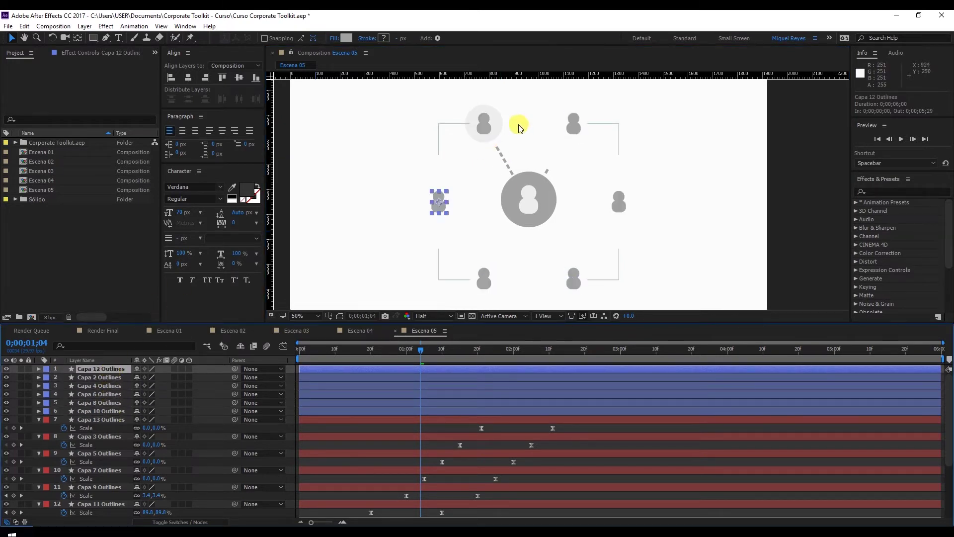
# Paste the copied Scale keyframes onto Capa 10 Outlines at 0;00;01;04 and preview the timing.
pyautogui.click(485, 122)
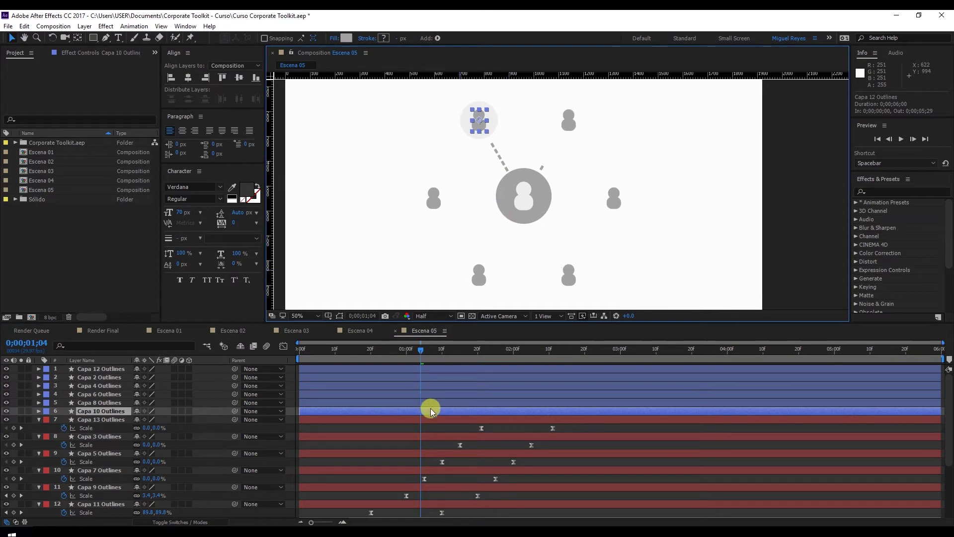
pyautogui.hotkey('ctrl', 'v')
pyautogui.press('u')
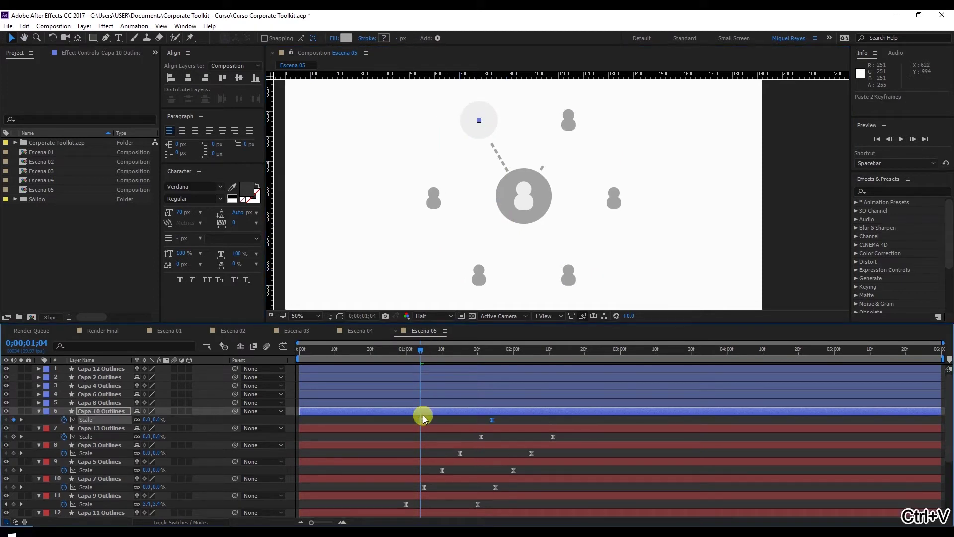
pyautogui.moveTo(417, 349); pyautogui.dragTo(500, 349)
pyautogui.press('space')
# Paste the Scale keyframes onto Capa 8 Outlines at 0;00;01;12 and Capa 6 Outlines at 0;00;01;21.
pyautogui.click(466, 404)
pyautogui.click(449, 352)
pyautogui.hotkey('ctrl', 'v')
pyautogui.click(482, 394)
pyautogui.hotkey('ctrl', 'v')
# Paste the Scale keyframes onto Capa 4 Outlines at 0;00;01;26, Capa 2 Outlines at 0;00;02;00 and Capa 12 Outlines at 0;00;02;04.
pyautogui.click(568, 275)
pyautogui.hotkey('ctrl', 'v')
pyautogui.click(479, 274)
pyautogui.hotkey('ctrl', 'v')
pyautogui.click(433, 198)
pyautogui.hotkey('ctrl', 'v')
# Preview the staggered icon animation and collapse the keyframed properties of all layers.
pyautogui.press('space')
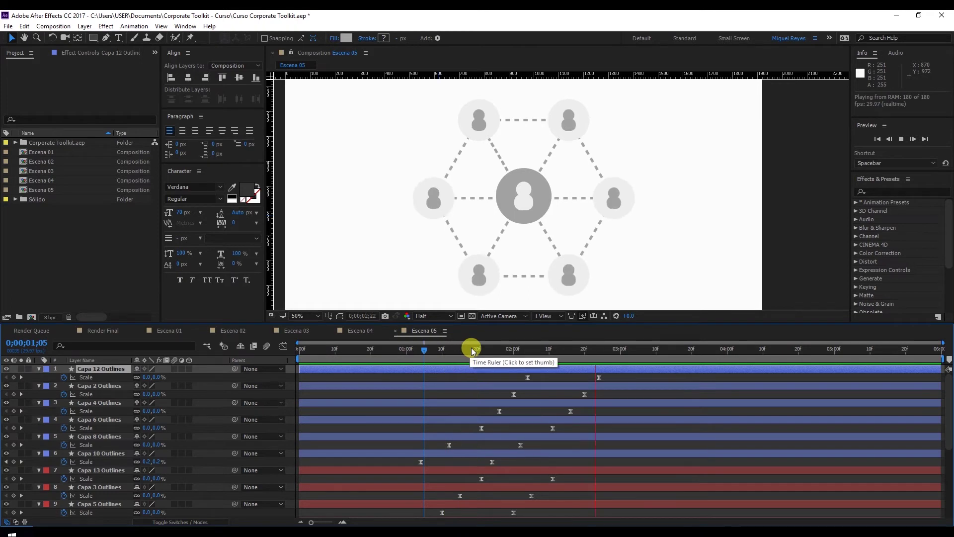
pyautogui.click(421, 350)
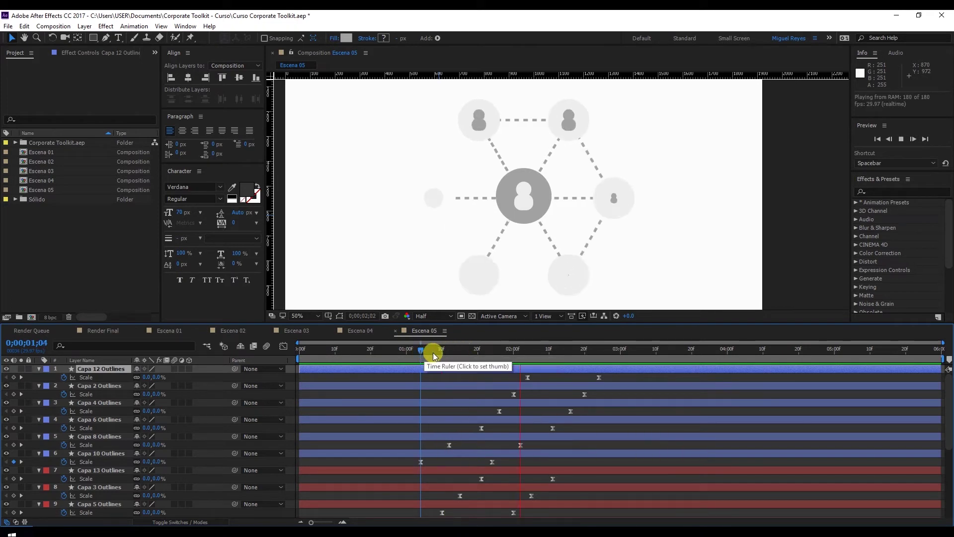
pyautogui.click(487, 351)
pyautogui.scroll(-2, 532, 239)
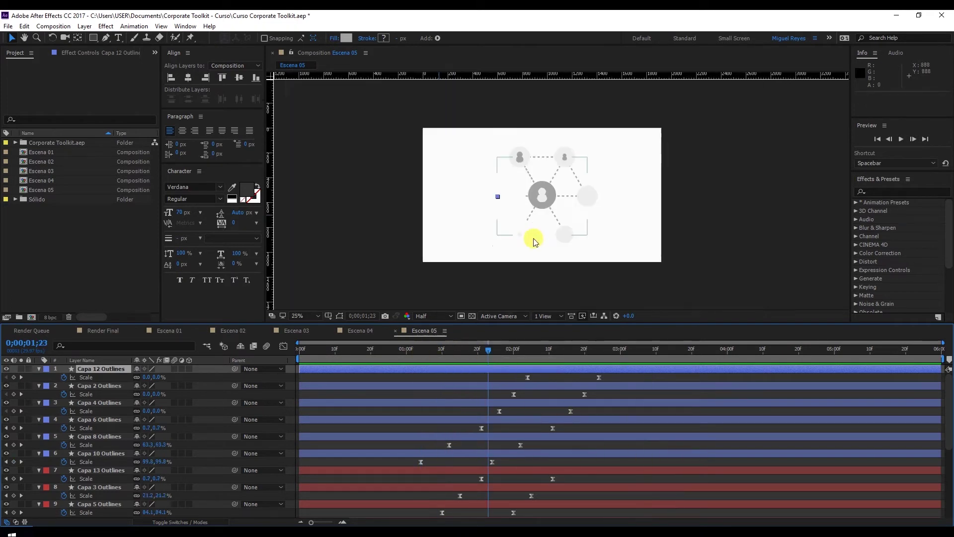
pyautogui.click(690, 270)
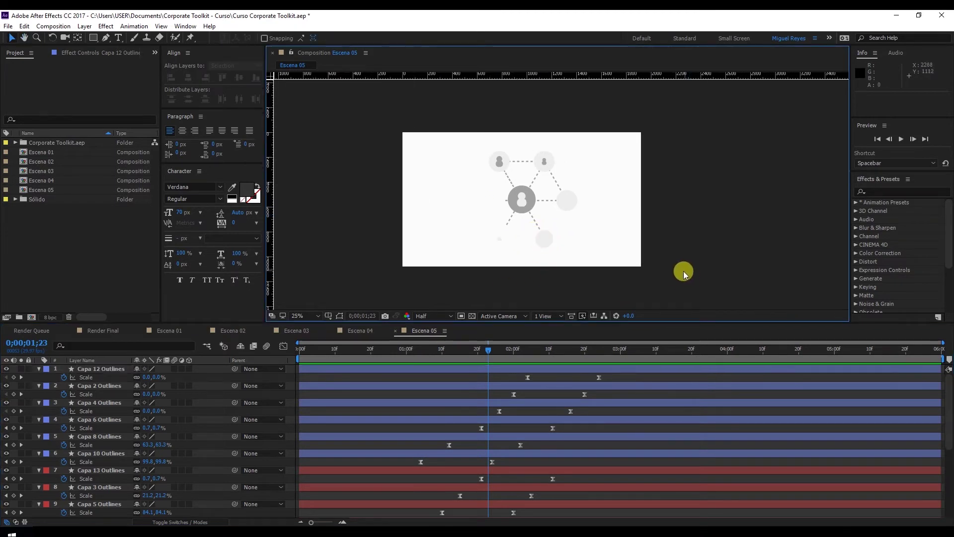
pyautogui.press('u')
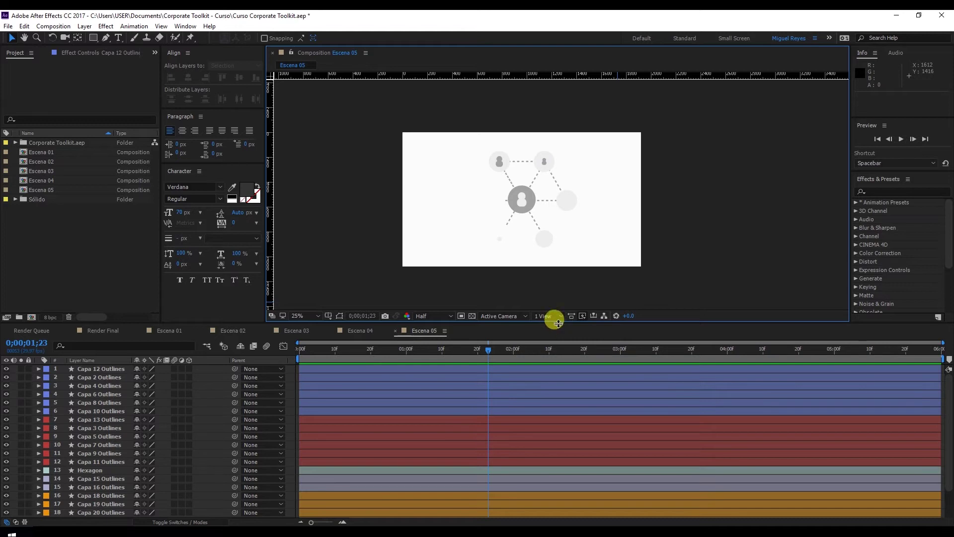
pyautogui.moveTo(558, 323); pyautogui.dragTo(559, 328)
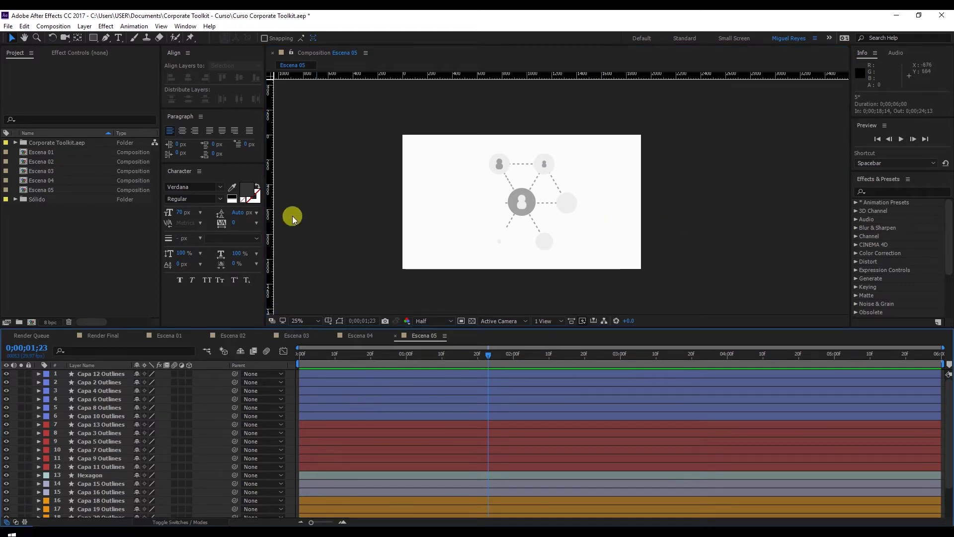
# Add a "Courses Online" text layer near the upper-left corner of the composition.
pyautogui.click(120, 38)
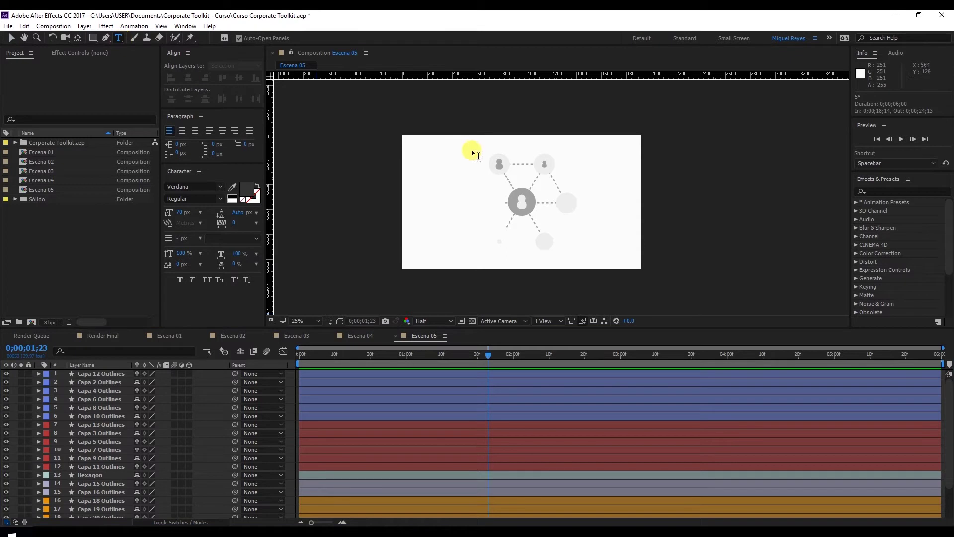
pyautogui.click(425, 160)
pyautogui.write('Courses Online')
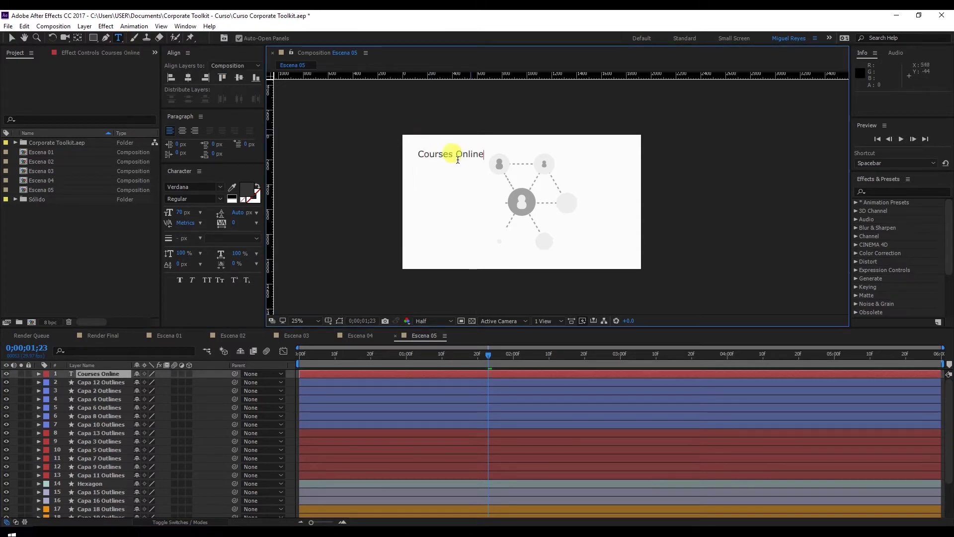
pyautogui.scroll(2, 528, 157)
pyautogui.click(12, 38)
pyautogui.moveTo(370, 151); pyautogui.dragTo(461, 186)
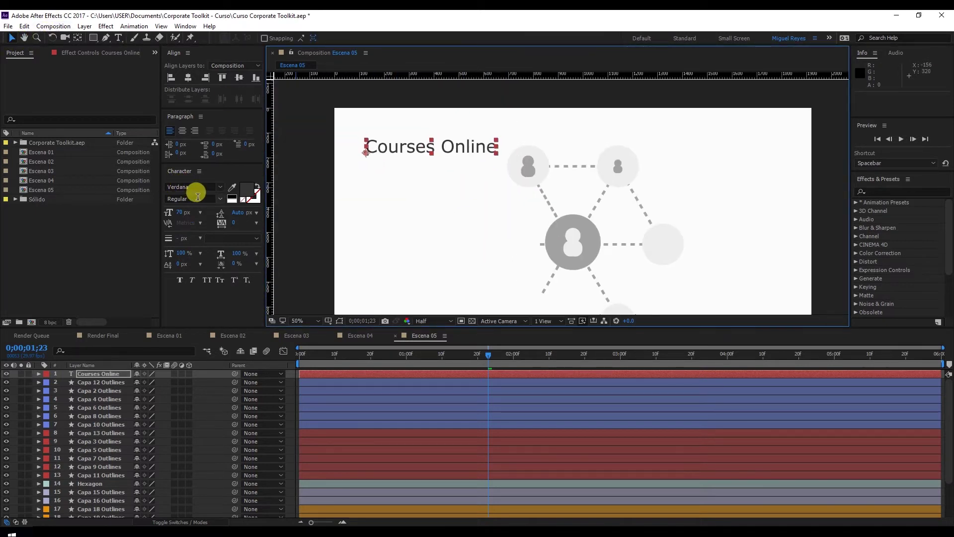
# Set the Courses Online text to Verdana Bold at 55 px.
pyautogui.click(216, 198)
pyautogui.click(204, 232)
pyautogui.click(511, 92)
pyautogui.click(465, 147)
# Show the title/action safe guides and align the Courses Online text to the outer guide's left edge.
pyautogui.click(329, 321)
pyautogui.click(337, 332)
pyautogui.scroll(-1, 469, 149)
pyautogui.moveTo(465, 131); pyautogui.dragTo(458, 124)
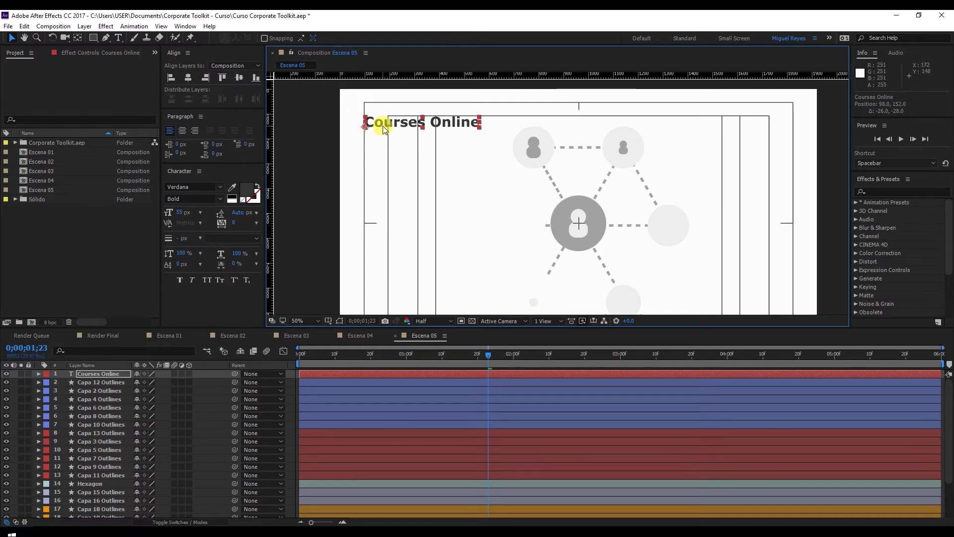
# Duplicate the Courses Online text, place the copy directly below it, and change its wording to "24/7".
pyautogui.hotkey('ctrl', 'd')
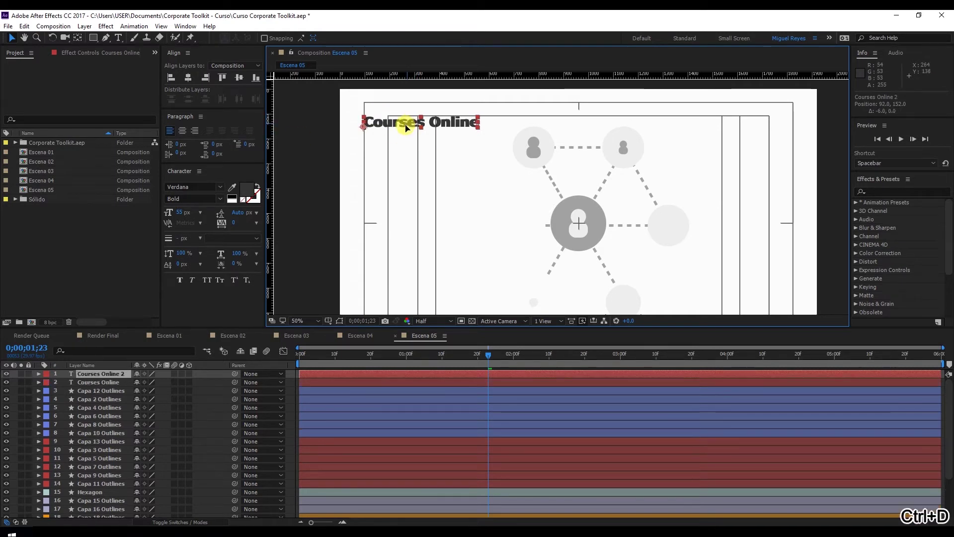
pyautogui.moveTo(408, 128); pyautogui.dragTo(408, 143)
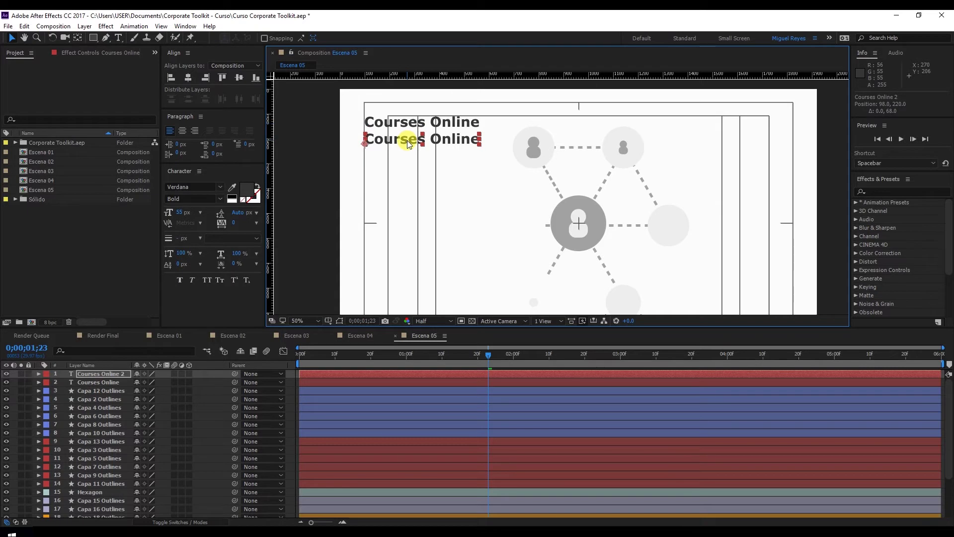
pyautogui.doubleClick(407, 140)
pyautogui.write('24/7')
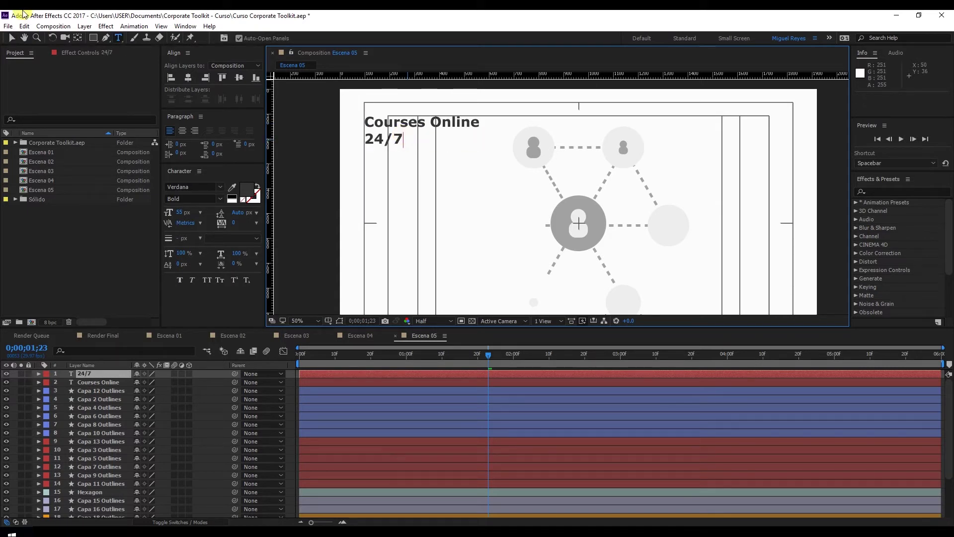
# Set the 24/7 text to Regular at 45 px and move it closer beneath the Courses Online heading.
pyautogui.click(12, 39)
pyautogui.click(195, 199)
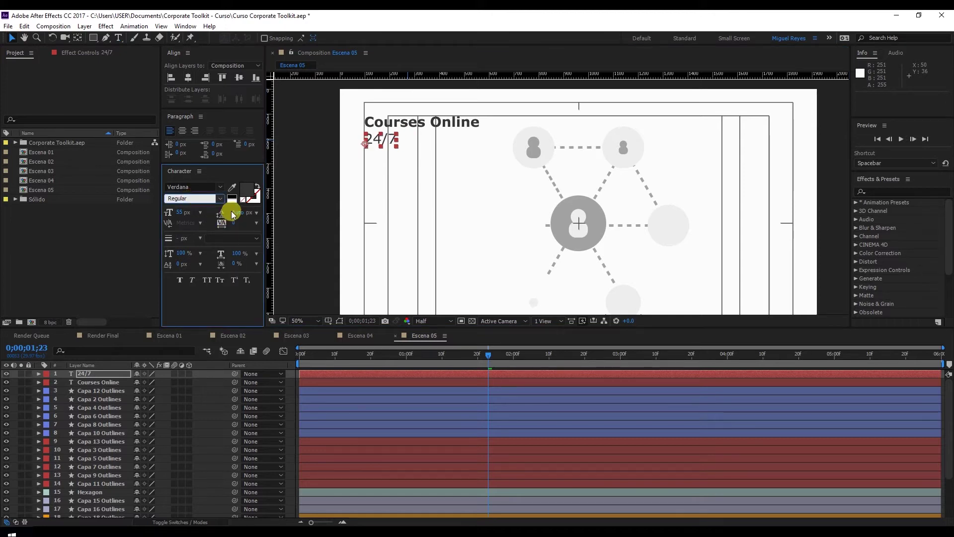
pyautogui.click(183, 213)
pyautogui.click(190, 223)
pyautogui.click(399, 168)
pyautogui.click(386, 143)
# Duplicate the Courses Online heading and place the copy in the lower-right area of the composition.
pyautogui.click(526, 173)
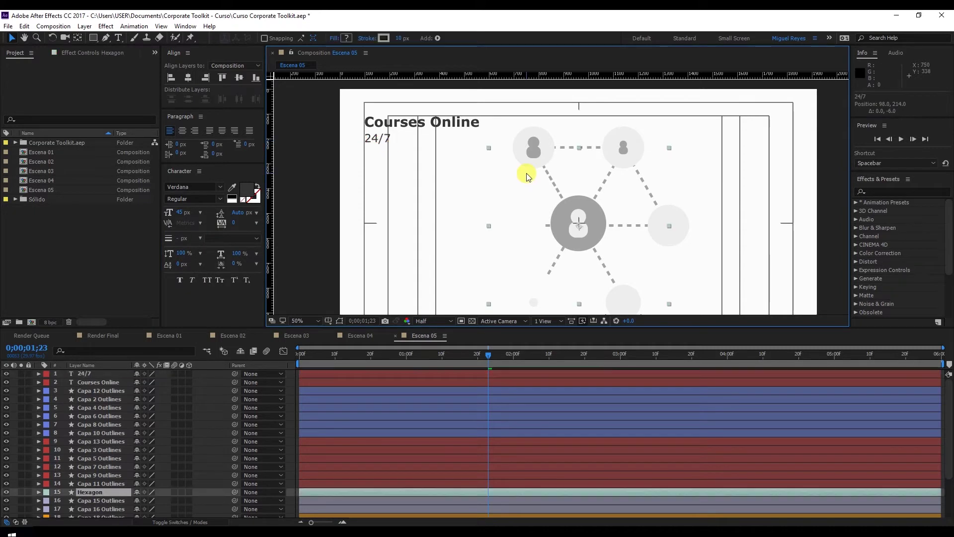
pyautogui.scroll(-1, 527, 173)
pyautogui.click(592, 116)
pyautogui.moveTo(507, 163); pyautogui.dragTo(465, 139)
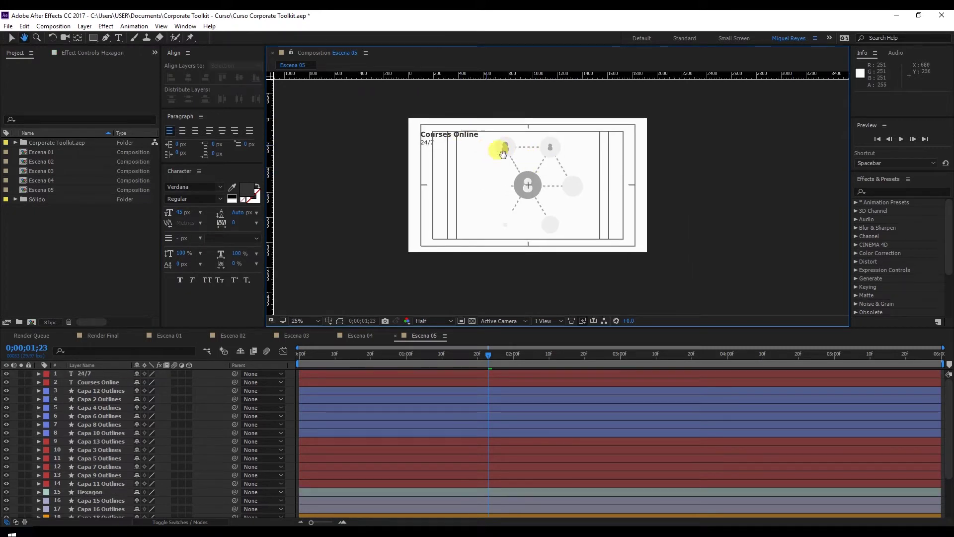
pyautogui.click(550, 172)
pyautogui.press('v')
pyautogui.click(412, 124)
pyautogui.hotkey('ctrl', 'd')
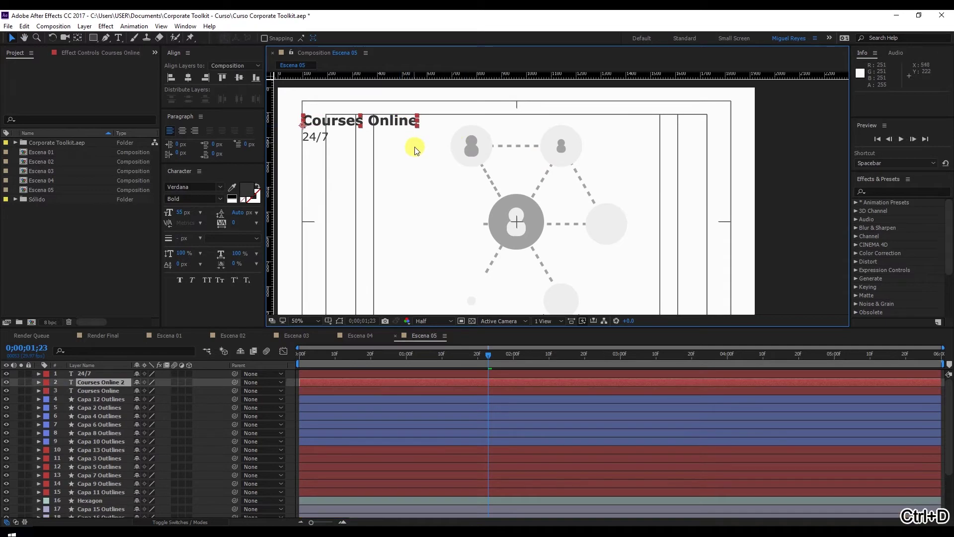
pyautogui.moveTo(491, 188); pyautogui.dragTo(473, 158)
pyautogui.moveTo(376, 93); pyautogui.dragTo(688, 274)
# Change the lower-right heading to "Meet other" and align its end with the inner safe guide.
pyautogui.doubleClick(607, 273)
pyautogui.write('M')
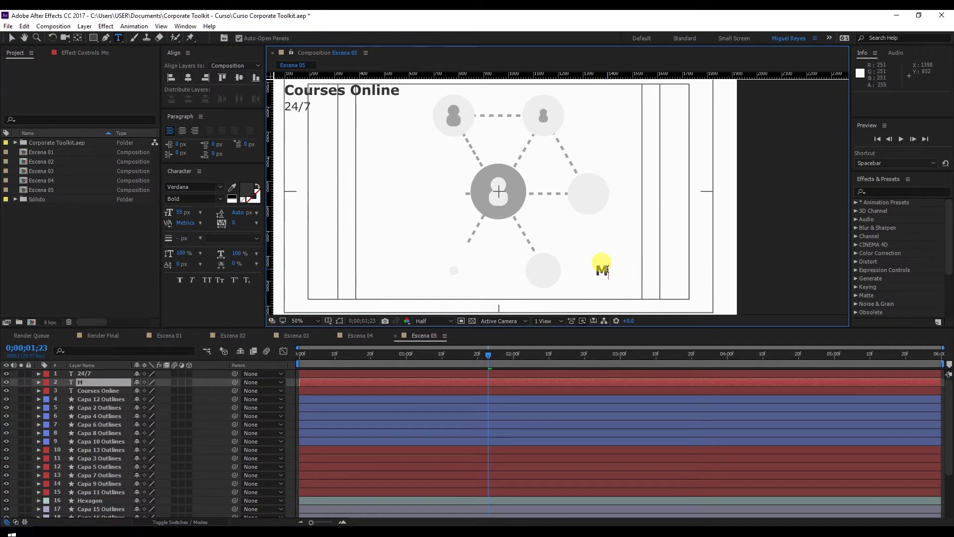
pyautogui.write('eet other')
pyautogui.click(12, 38)
pyautogui.moveTo(655, 270); pyautogui.dragTo(664, 270)
# Duplicate the 24/7 text, place the copy below the Meet other heading, and change its wording to "Designers".
pyautogui.click(298, 105)
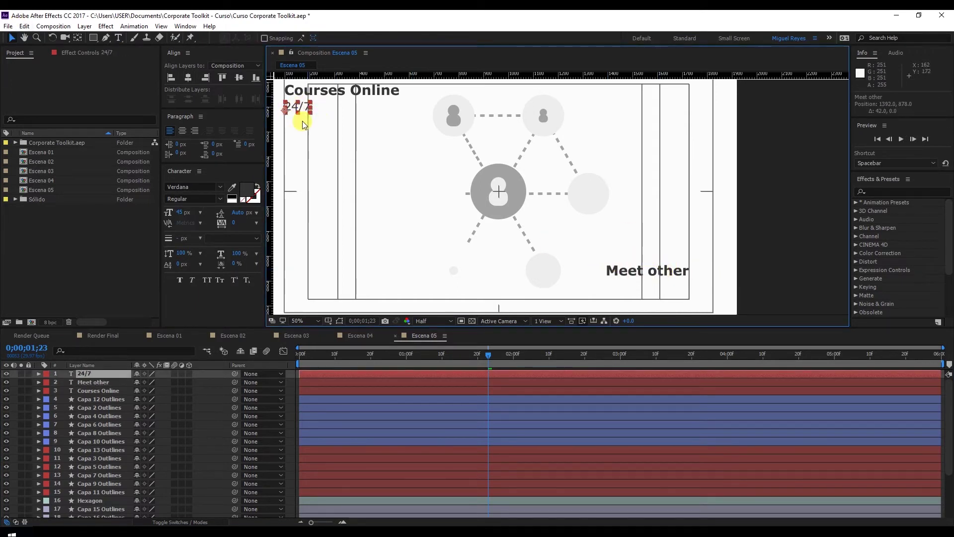
pyautogui.hotkey('ctrl', 'd')
pyautogui.moveTo(709, 325); pyautogui.dragTo(664, 280)
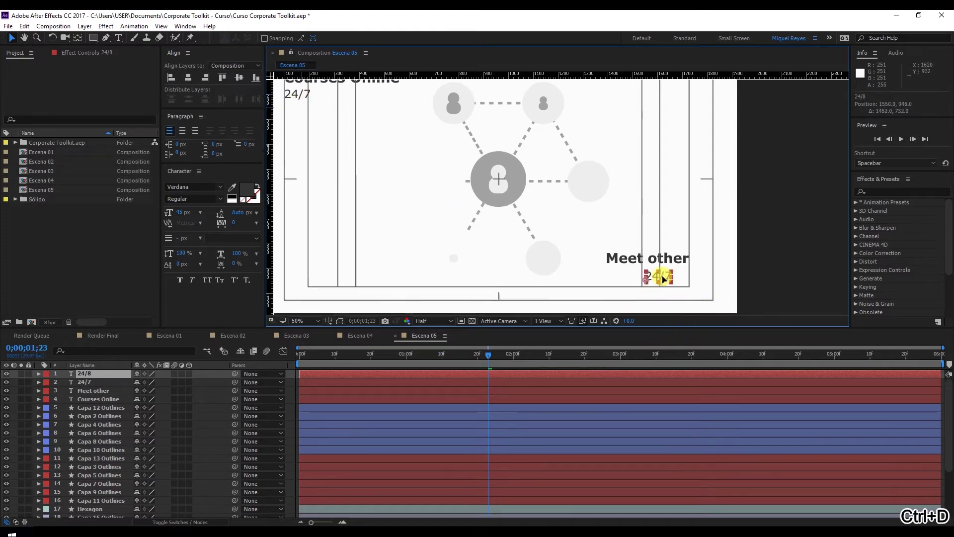
pyautogui.doubleClick(663, 274)
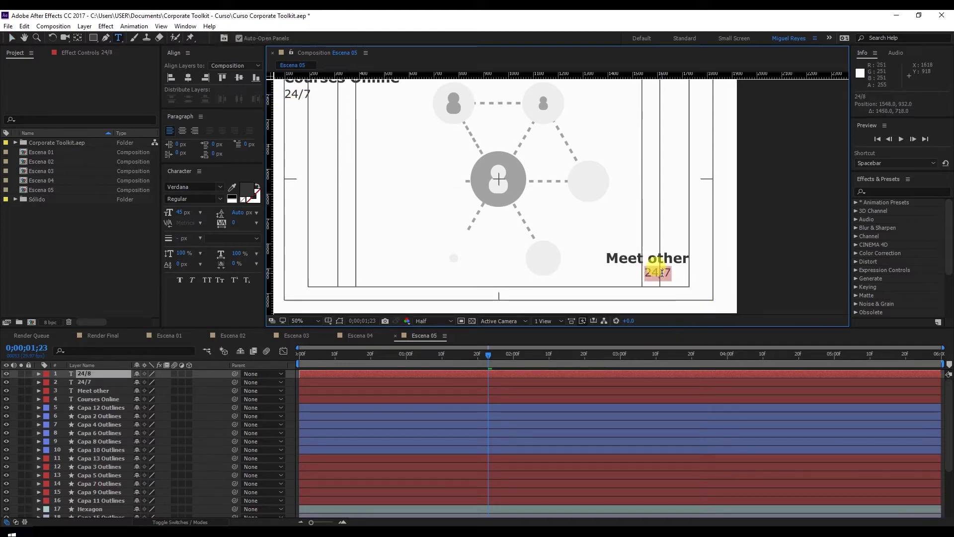
pyautogui.write('designers')
pyautogui.click(651, 273)
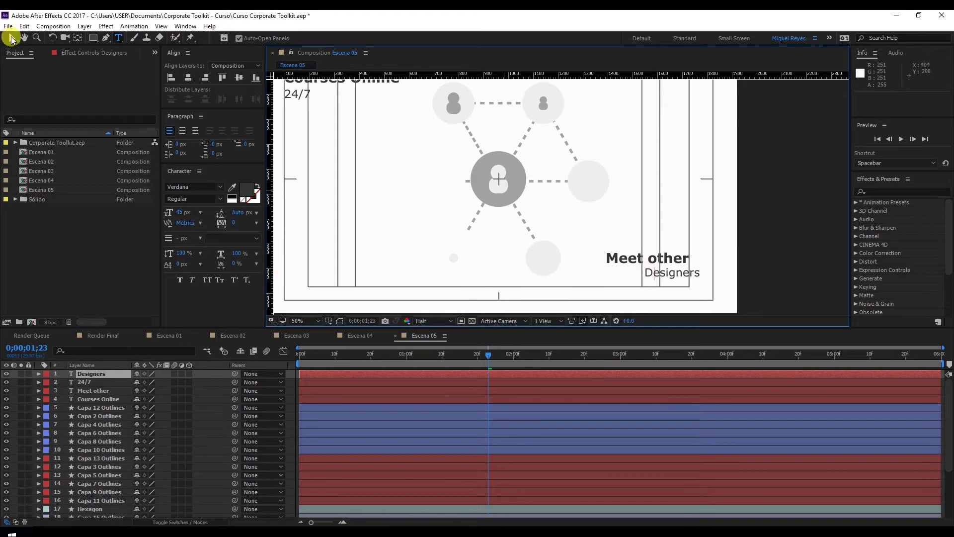
# Finish the "Designers" text and align its end with the Meet other heading at the inner safe guide.
pyautogui.press('BackSpace')
pyautogui.write('D')
pyautogui.click(11, 38)
pyautogui.moveTo(698, 274); pyautogui.dragTo(681, 275)
pyautogui.click(757, 255)
pyautogui.click(679, 274)
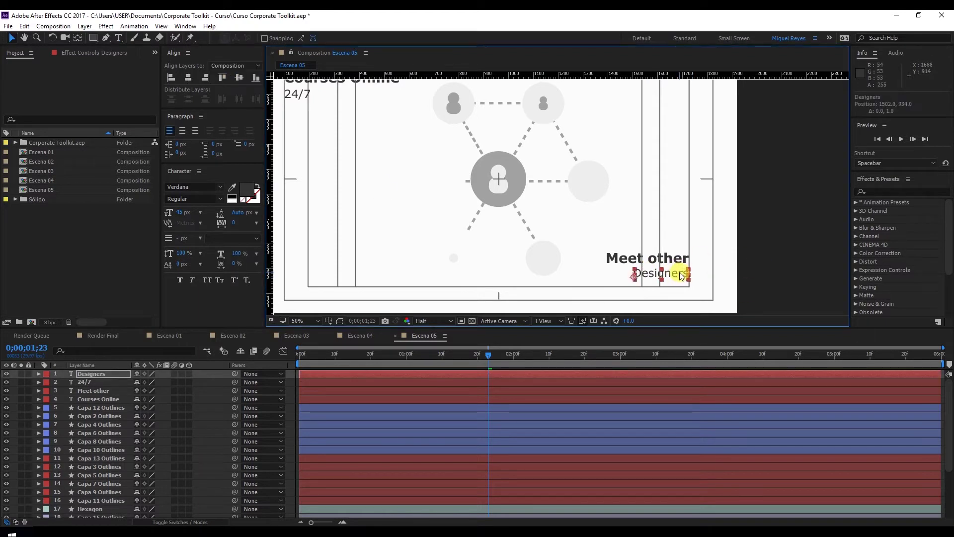
# Hide the safe guides and enlarge the composition viewer to show the whole Escena 05 layout.
pyautogui.click(330, 321)
pyautogui.click(348, 332)
pyautogui.scroll(-2, 678, 245)
pyautogui.click(716, 212)
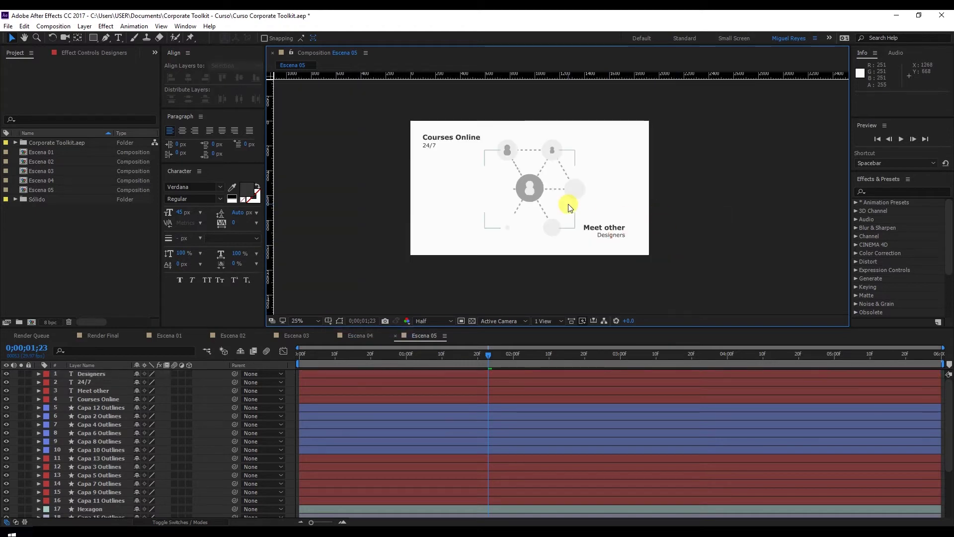
pyautogui.scroll(2, 570, 208)
pyautogui.moveTo(573, 207); pyautogui.dragTo(619, 226)
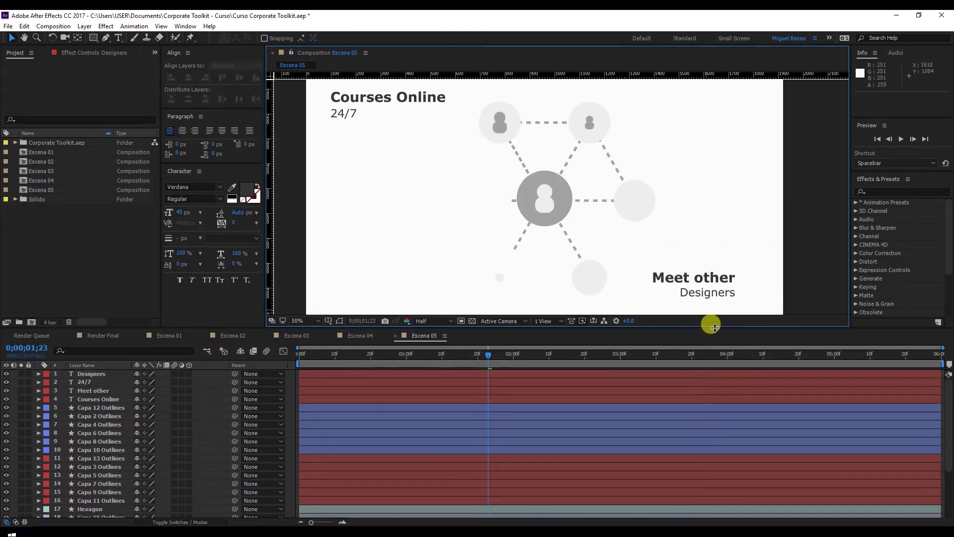
pyautogui.moveTo(714, 327); pyautogui.dragTo(714, 360)
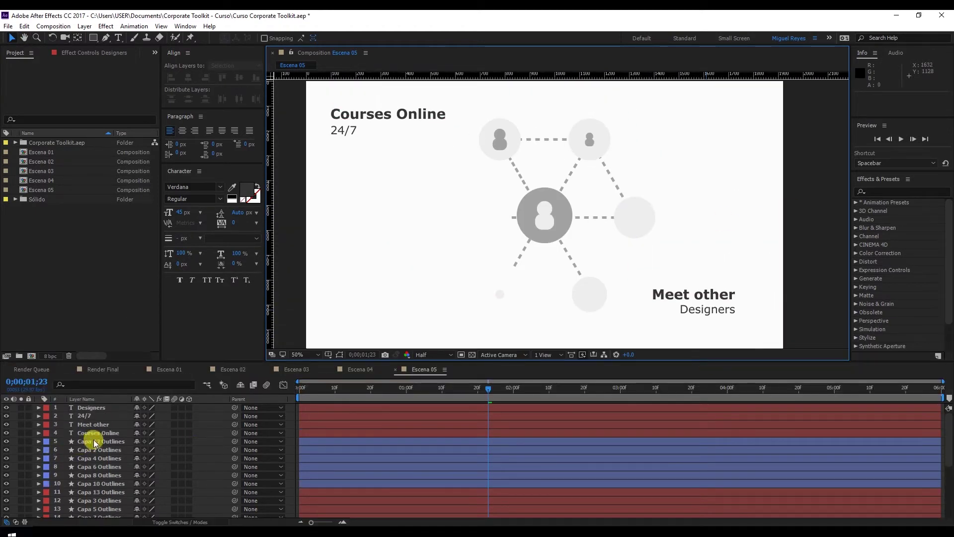
# Reorder the text layers so that Meet other sits directly below Designers and above 24/7.
pyautogui.click(87, 417)
pyautogui.click(94, 408)
pyautogui.moveTo(92, 416); pyautogui.dragTo(92, 428)
pyautogui.click(92, 417)
pyautogui.click(94, 410)
pyautogui.click(96, 431)
pyautogui.click(97, 423)
pyautogui.click(97, 414)
pyautogui.click(97, 409)
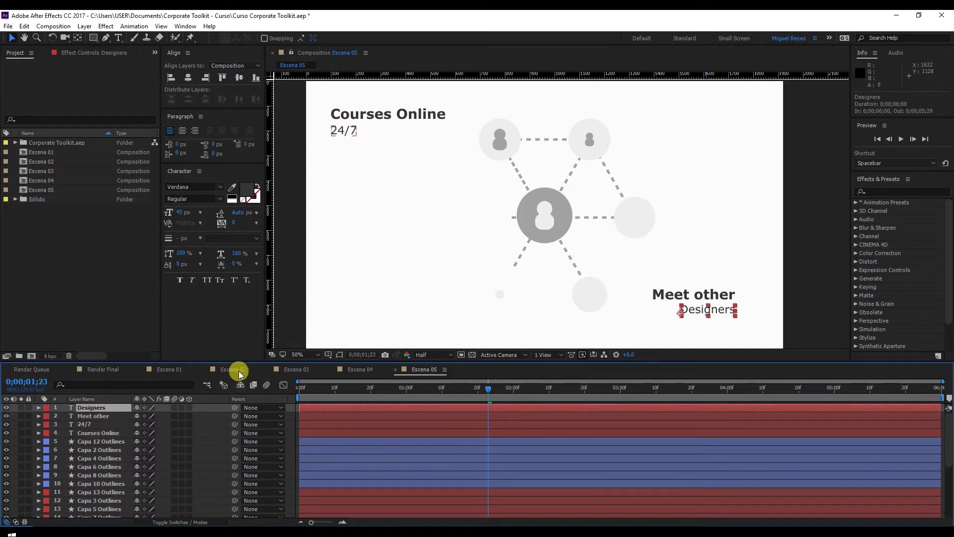
# Add Position keyframes to the four text layers at 0;00;00;00 and 0;00;01;25.
pyautogui.scroll(-2, 601, 221)
pyautogui.click(475, 160)
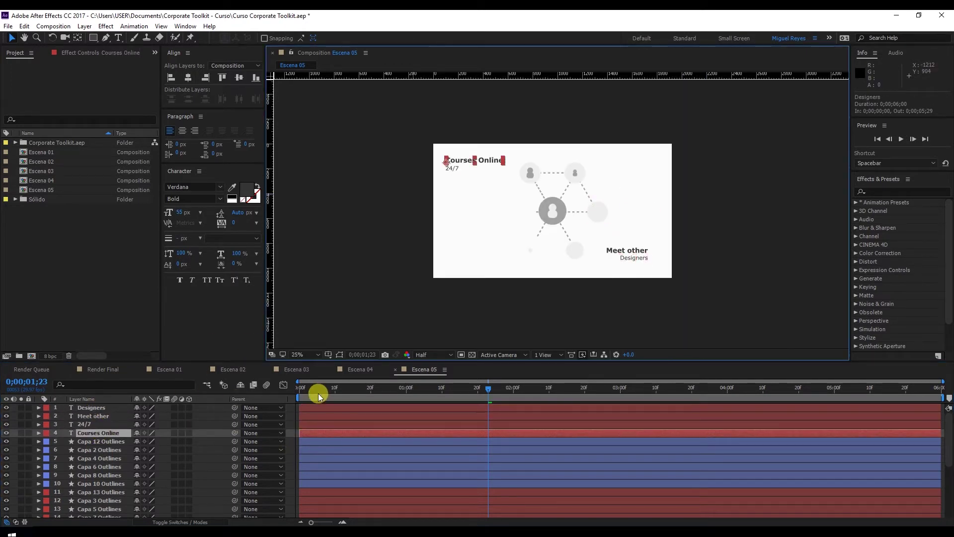
pyautogui.moveTo(321, 392); pyautogui.dragTo(269, 389)
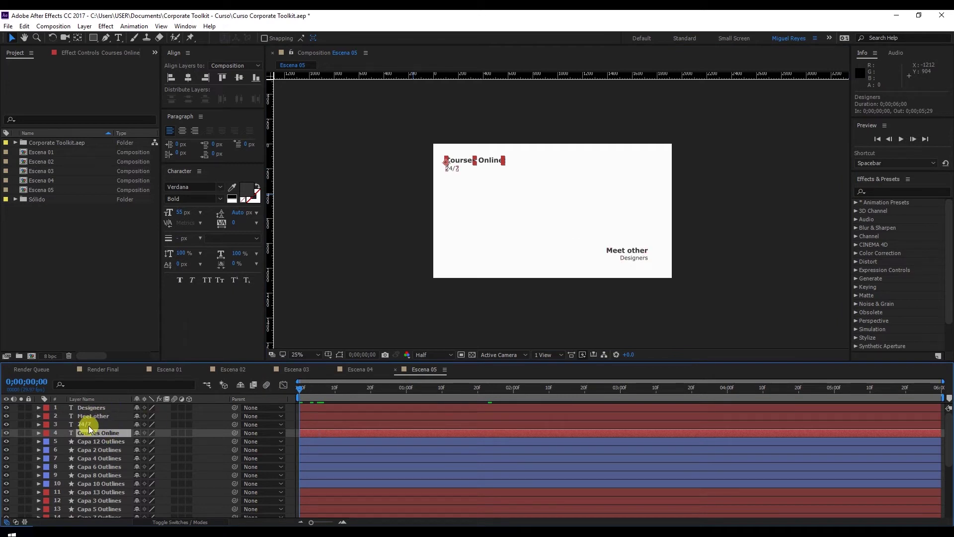
pyautogui.keyDown('shift'); pyautogui.click(100, 408); pyautogui.keyUp('shift')
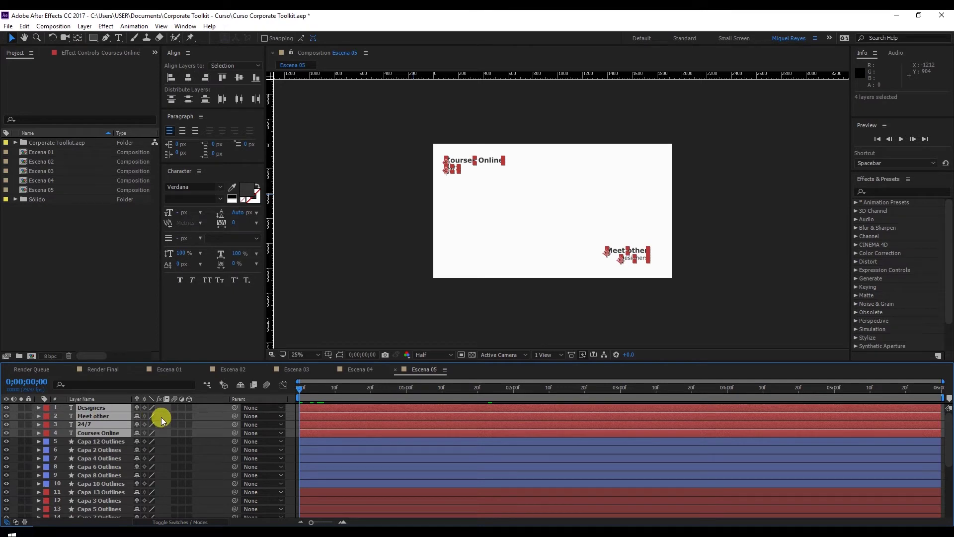
pyautogui.press('p')
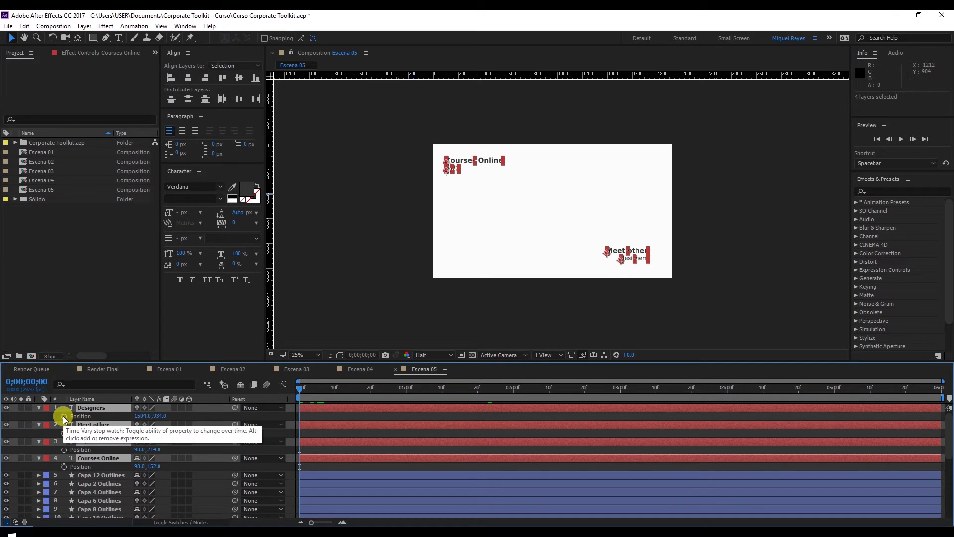
pyautogui.click(64, 417)
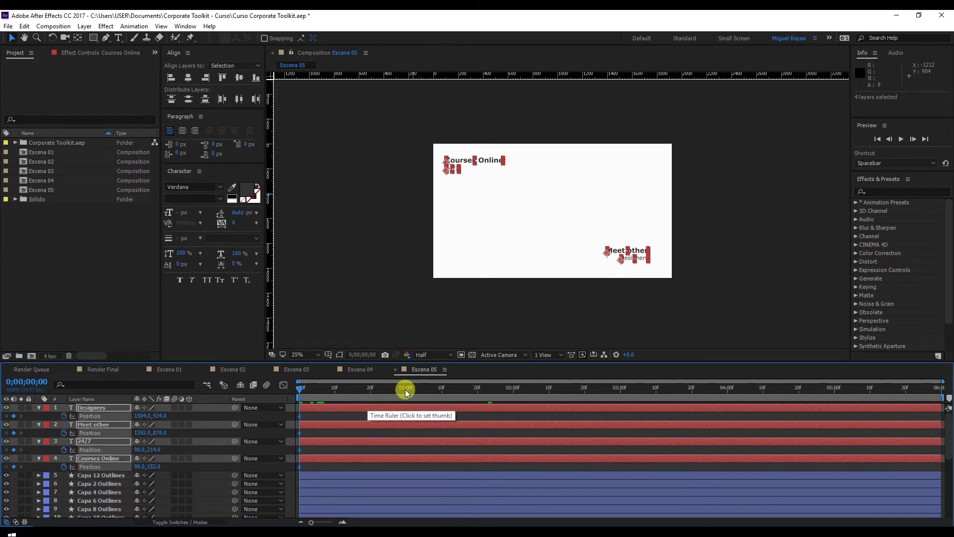
pyautogui.moveTo(407, 388); pyautogui.dragTo(496, 389)
pyautogui.click(9, 425)
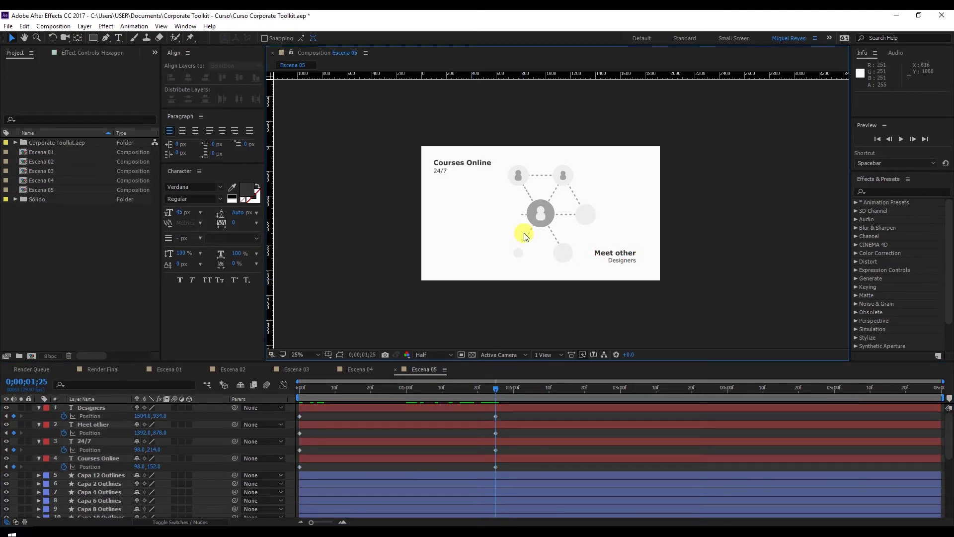
# At 0;00;00;00, move Courses Online to about -538, 152 and 24/7 to about -182, 214, outside the frame's left edge.
pyautogui.click(465, 408)
pyautogui.moveTo(487, 391); pyautogui.dragTo(236, 397)
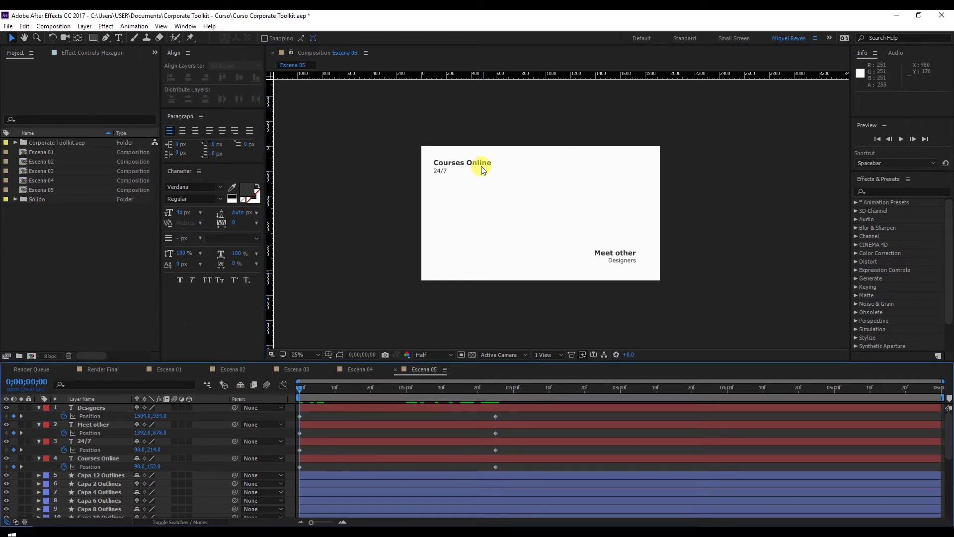
pyautogui.click(459, 167)
pyautogui.moveTo(481, 165); pyautogui.dragTo(442, 174)
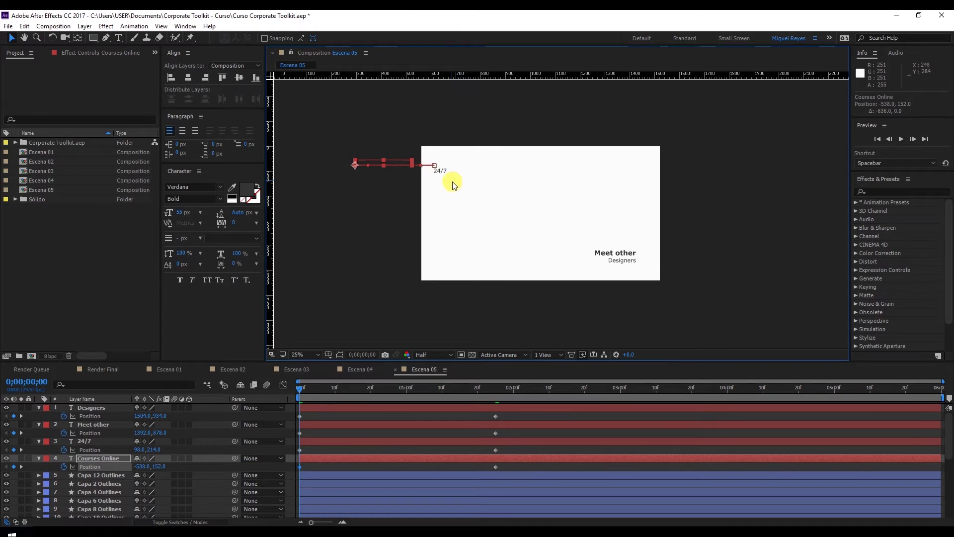
pyautogui.scroll(1, 452, 181)
pyautogui.moveTo(507, 178); pyautogui.dragTo(696, 221)
pyautogui.moveTo(505, 169); pyautogui.dragTo(445, 173)
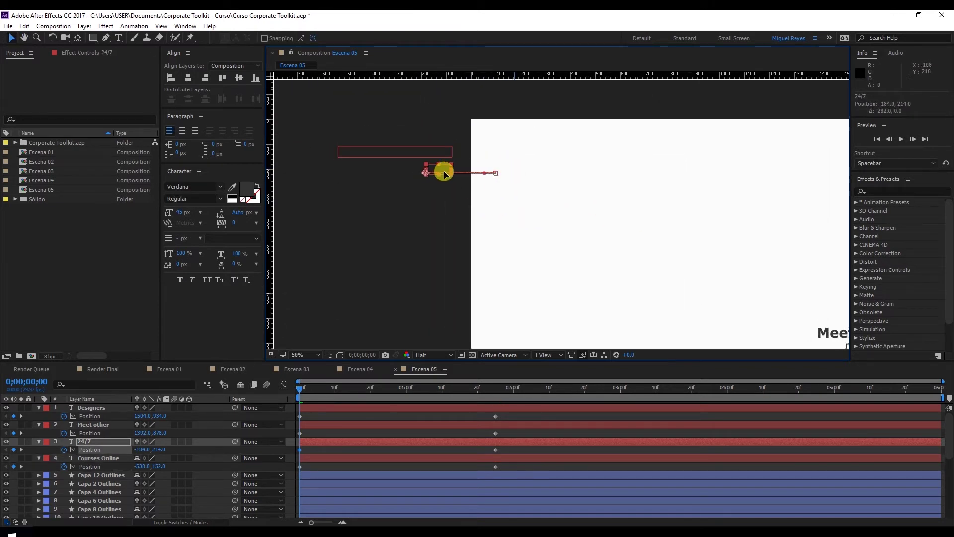
pyautogui.click(456, 215)
# At the first frame, move Meet other to about 1990, 878 and Designers to about 1993, 934, outside the frame's right edge.
pyautogui.moveTo(583, 247); pyautogui.dragTo(332, 158)
pyautogui.moveTo(531, 227); pyautogui.dragTo(447, 217)
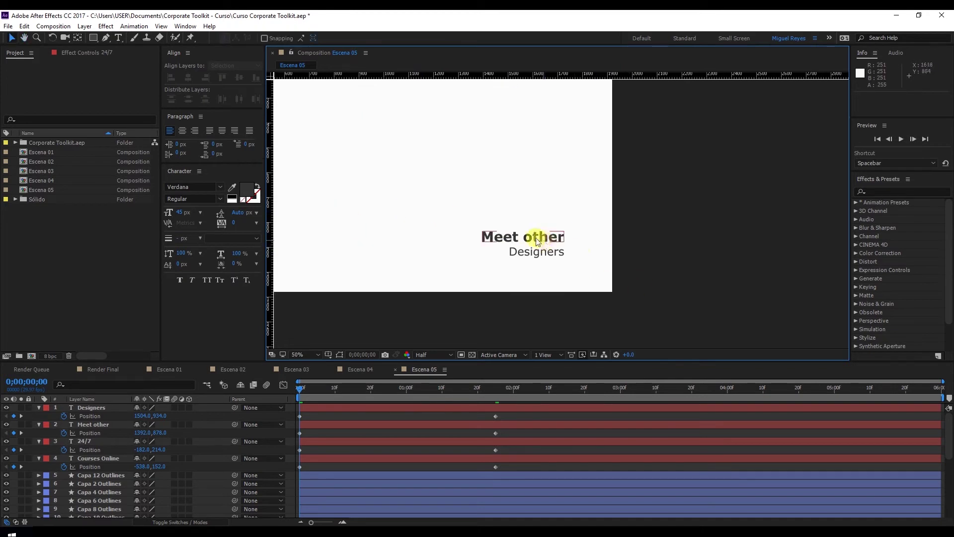
pyautogui.moveTo(492, 238); pyautogui.dragTo(637, 246)
pyautogui.moveTo(512, 250); pyautogui.dragTo(651, 258)
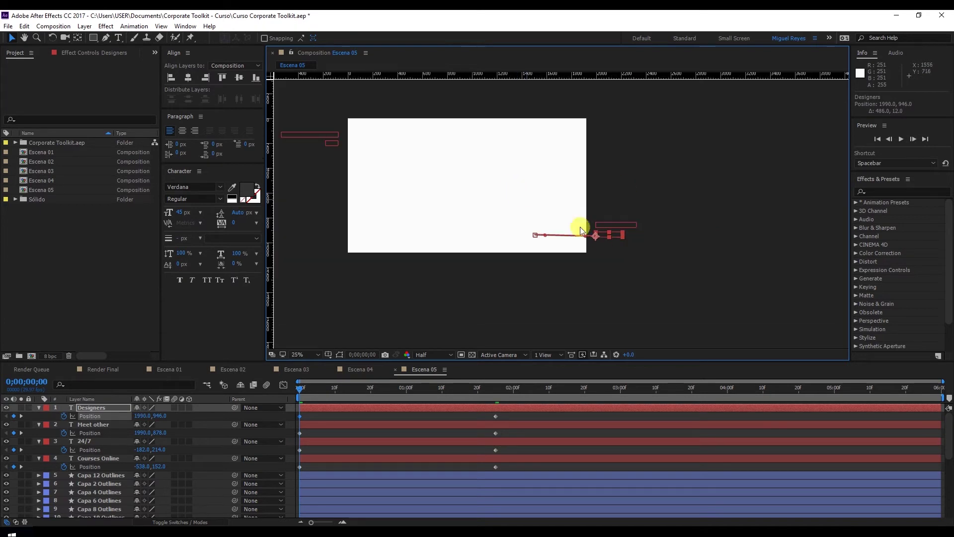
pyautogui.scroll(1, 645, 255)
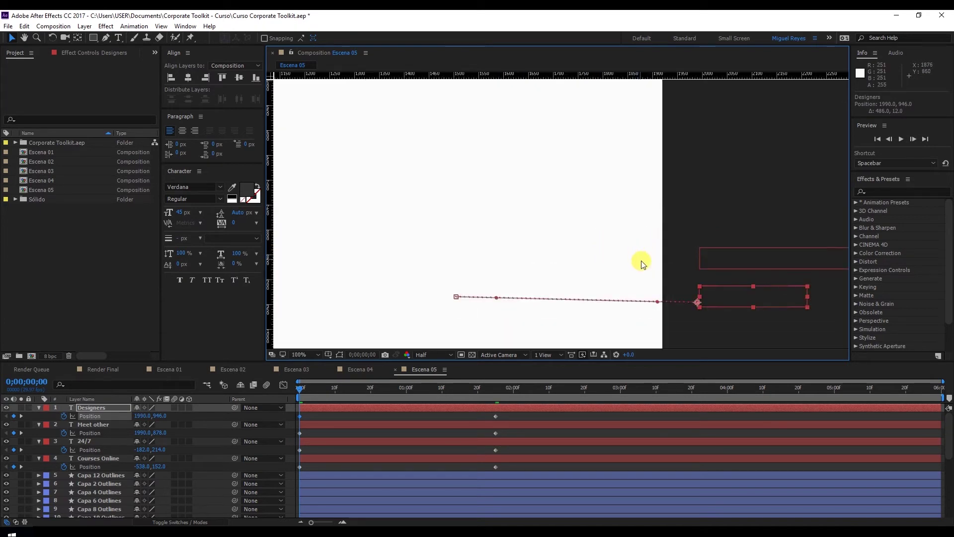
pyautogui.hotkey('ctrl', 'z')
pyautogui.moveTo(476, 291); pyautogui.dragTo(720, 295)
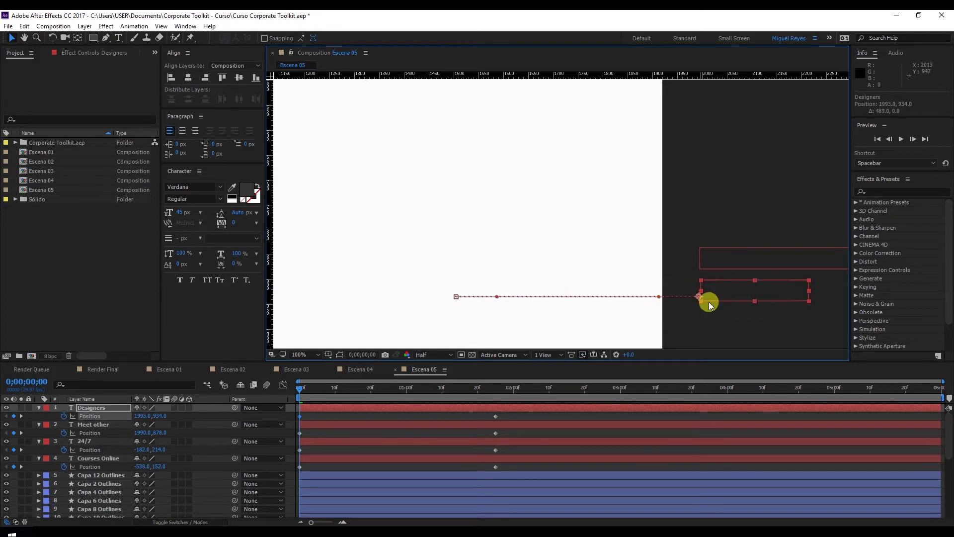
# Apply Easy Ease to all Position keyframes of the four text layers.
pyautogui.press(',')
pyautogui.press(',')
pyautogui.press(',')
pyautogui.press(',')
pyautogui.moveTo(539, 239); pyautogui.dragTo(564, 251)
pyautogui.moveTo(515, 420); pyautogui.dragTo(377, 466)
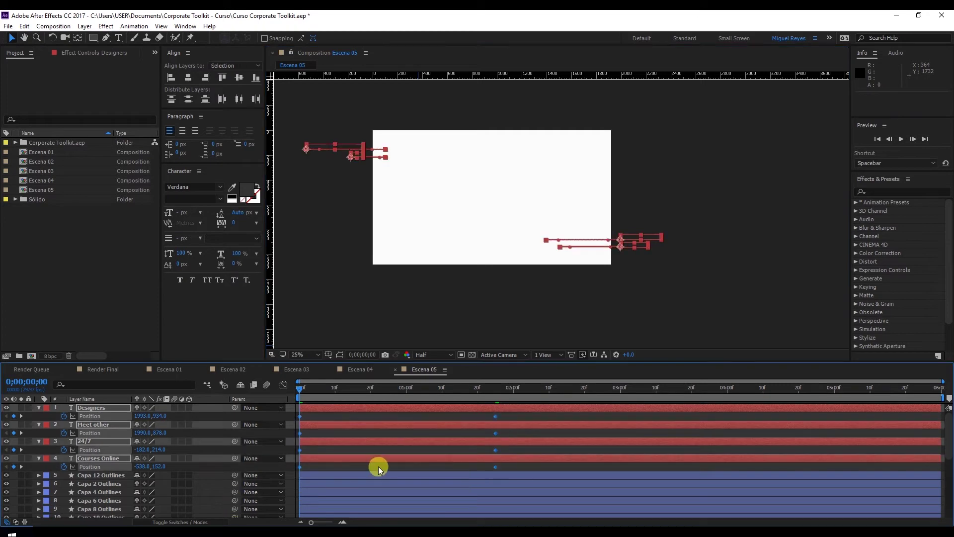
pyautogui.rightClick(299, 466)
pyautogui.moveTo(363, 458)
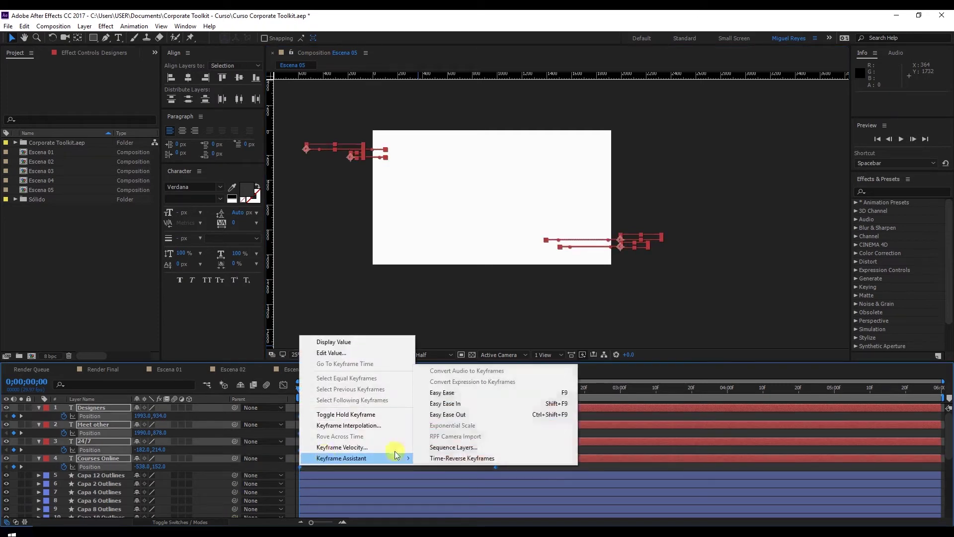
pyautogui.click(472, 393)
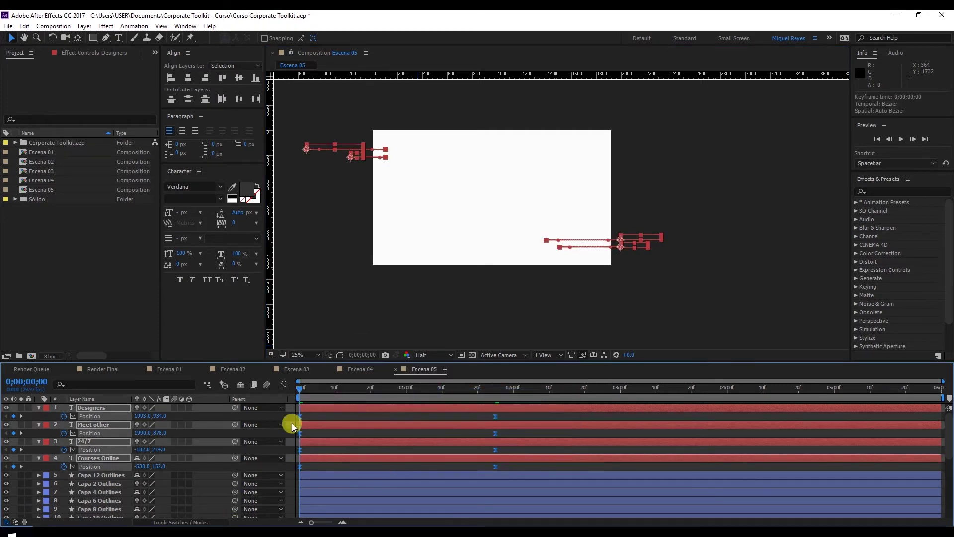
# Open the Graph Editor for the text layers' Position keyframes and display their speed curves.
pyautogui.click(283, 385)
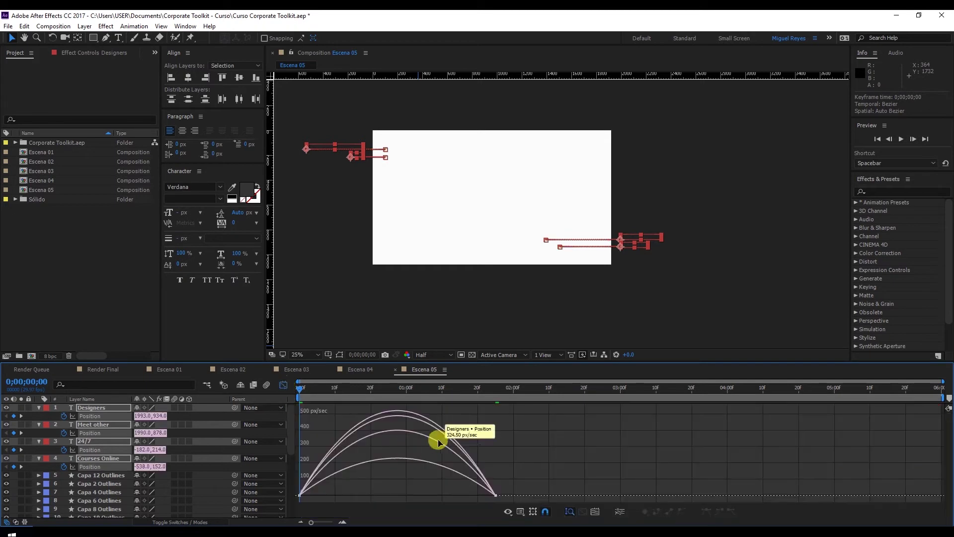
pyautogui.click(508, 511)
pyautogui.click(541, 421)
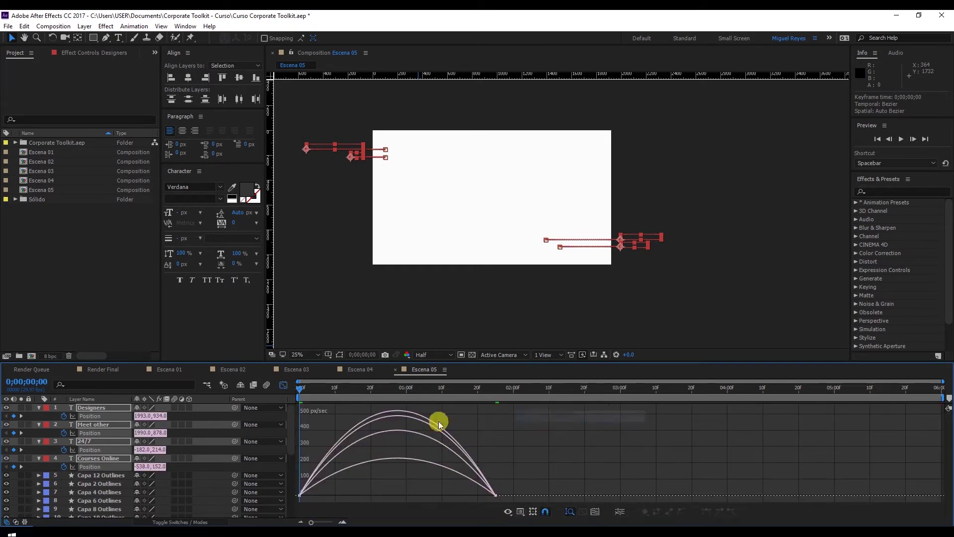
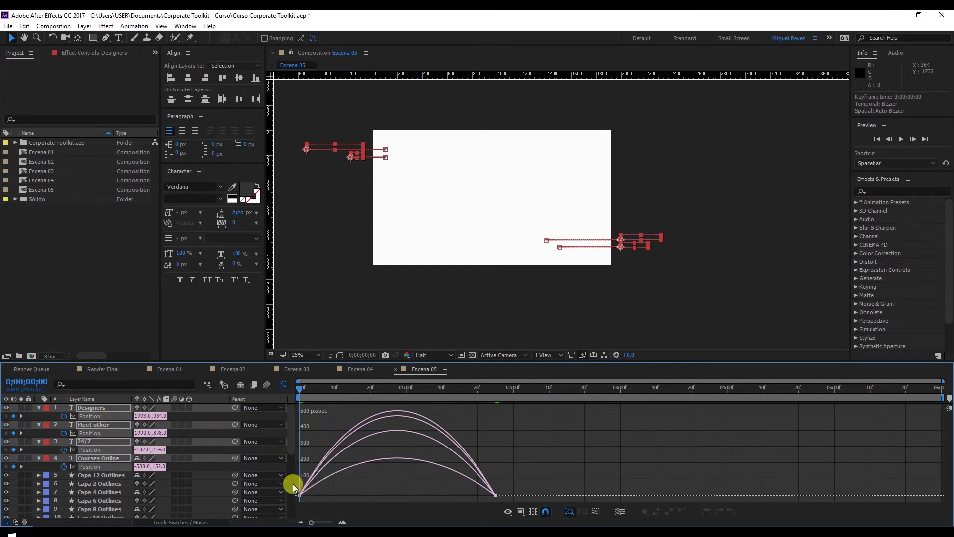
# Lengthen the ease handles at both ends of the text layers' Position speed curves to form a steep peak, preview it, and close the Graph Editor.
pyautogui.moveTo(340, 496); pyautogui.dragTo(269, 480)
pyautogui.moveTo(332, 496); pyautogui.dragTo(368, 498)
pyautogui.click(503, 492)
pyautogui.moveTo(507, 485); pyautogui.dragTo(420, 497)
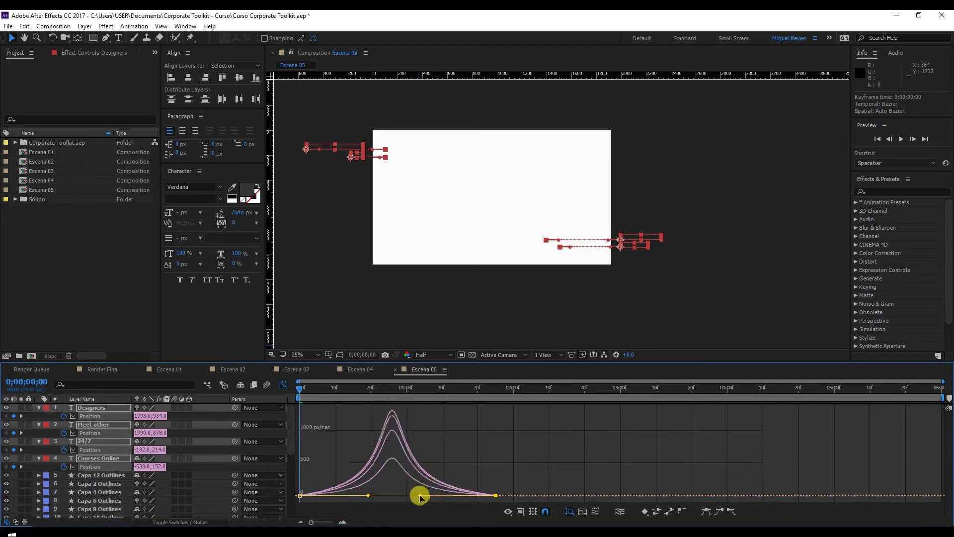
pyautogui.click(500, 458)
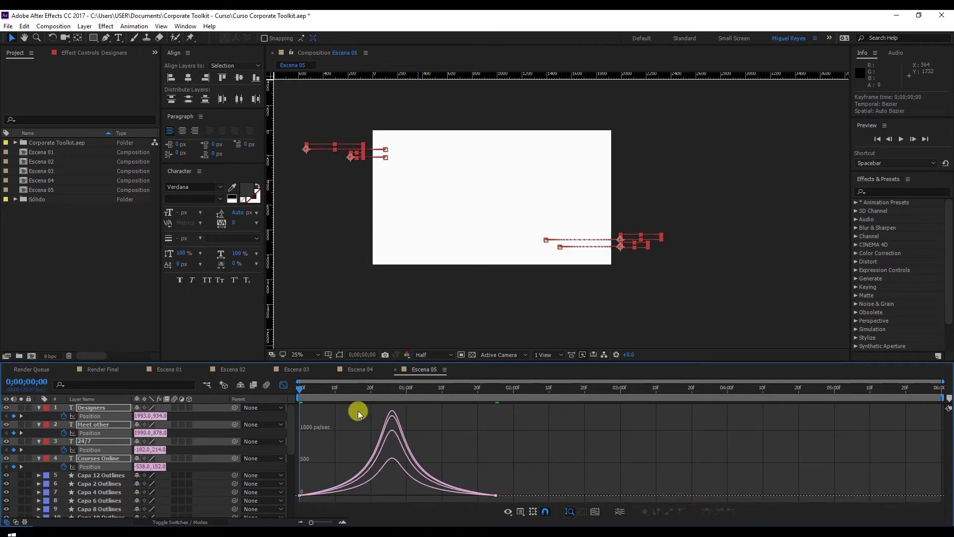
pyautogui.press('space')
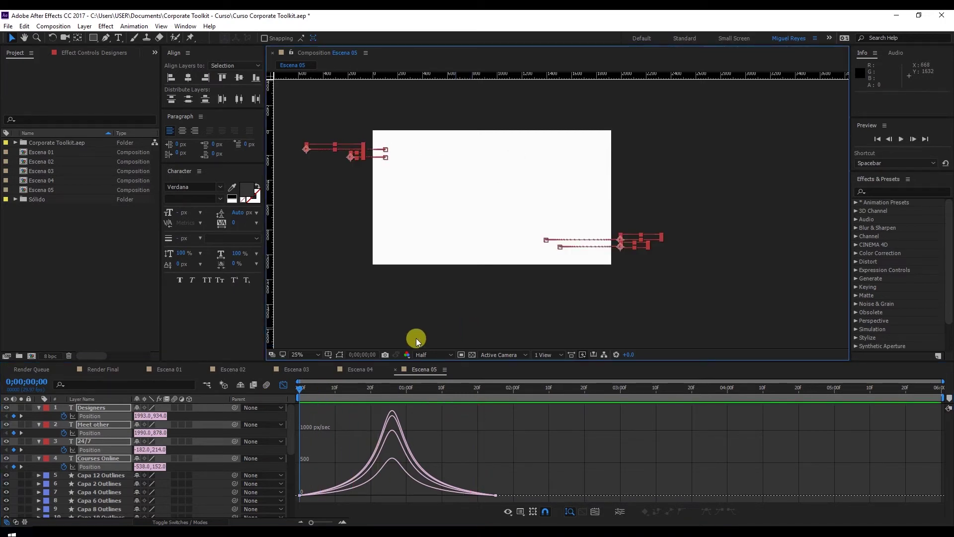
pyautogui.click(284, 385)
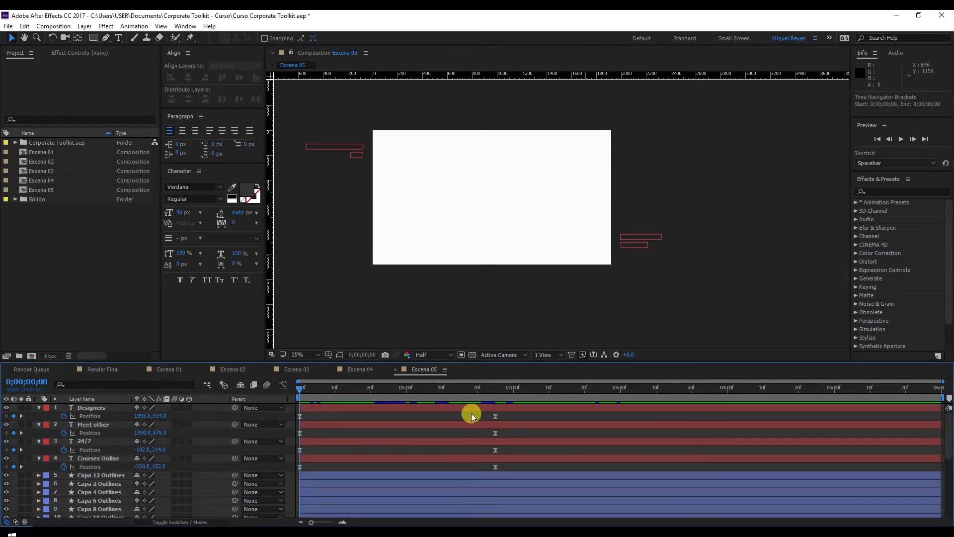
# Stagger the Position keyframes so 24/7 starts at 0;00;00;05, Meet other at 0;00;00;10 and Designers at 0;00;00;15, and preview the animation.
pyautogui.moveTo(500, 444); pyautogui.dragTo(317, 390)
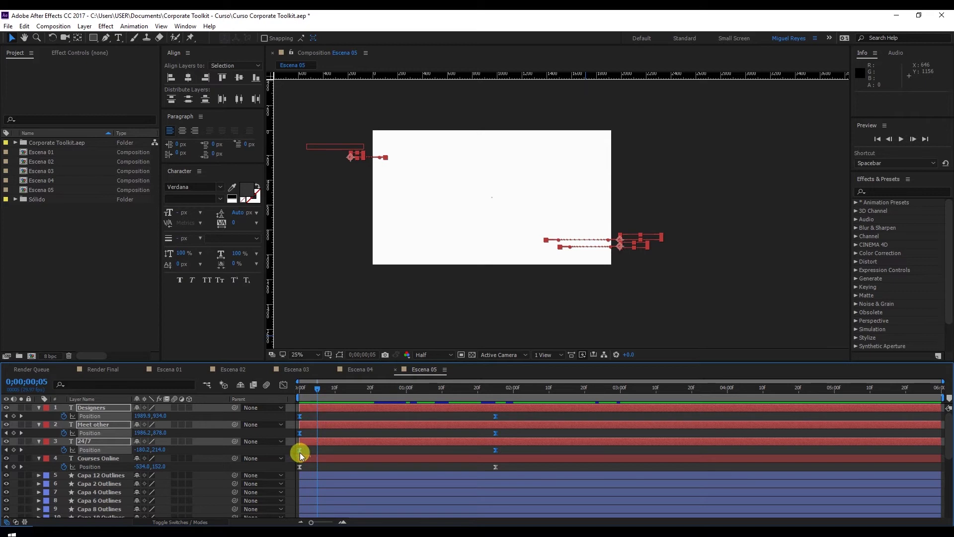
pyautogui.moveTo(301, 450); pyautogui.dragTo(532, 413)
pyautogui.moveTo(321, 391); pyautogui.dragTo(539, 424)
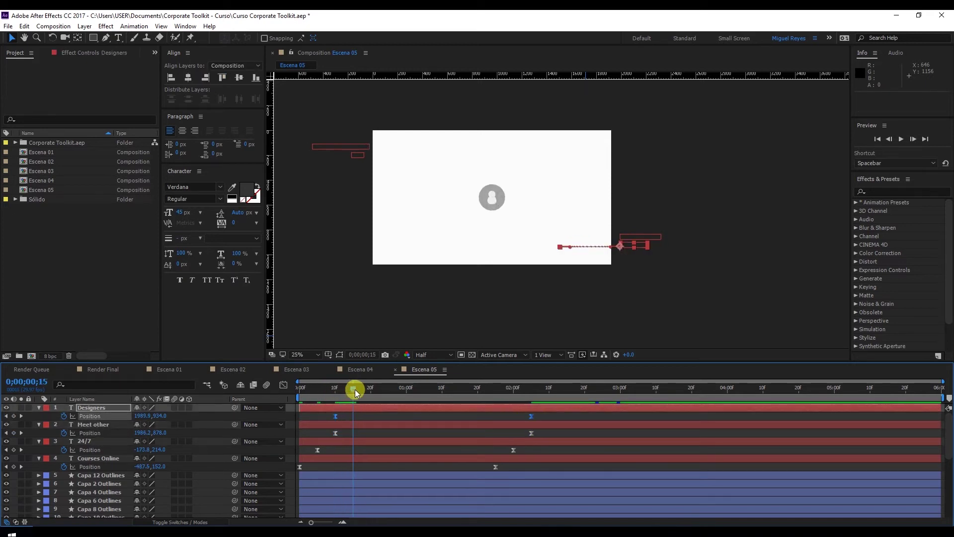
pyautogui.moveTo(335, 418); pyautogui.dragTo(350, 417)
pyautogui.click(365, 416)
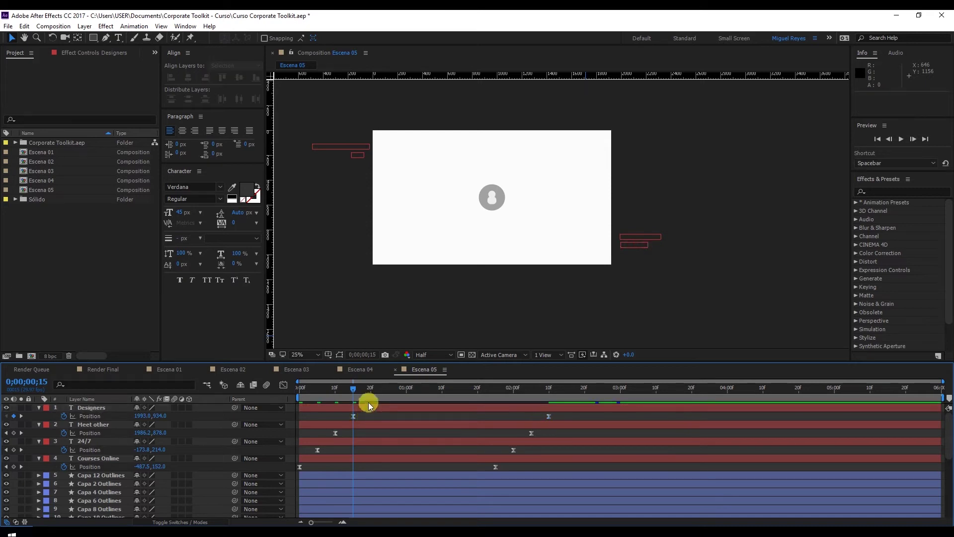
pyautogui.press('space')
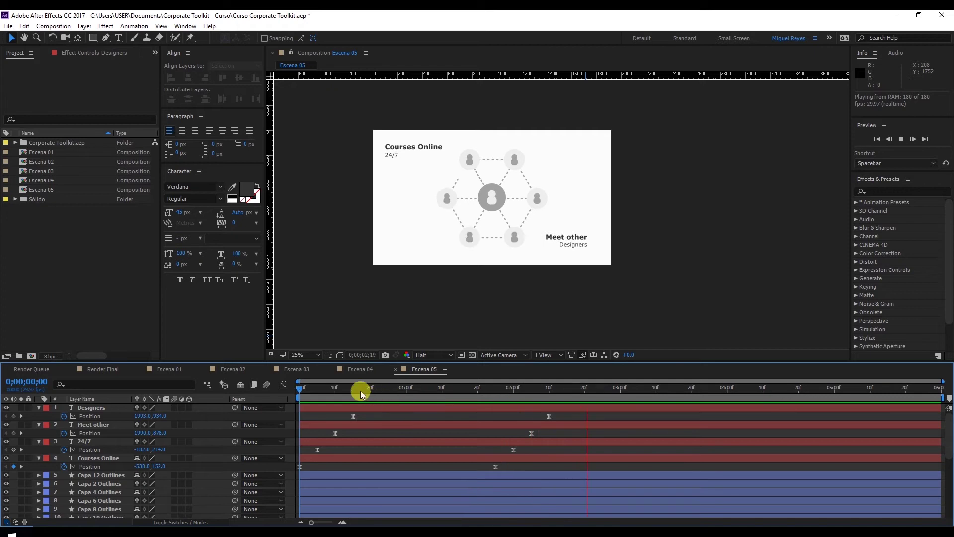
pyautogui.click(297, 390)
pyautogui.press('space')
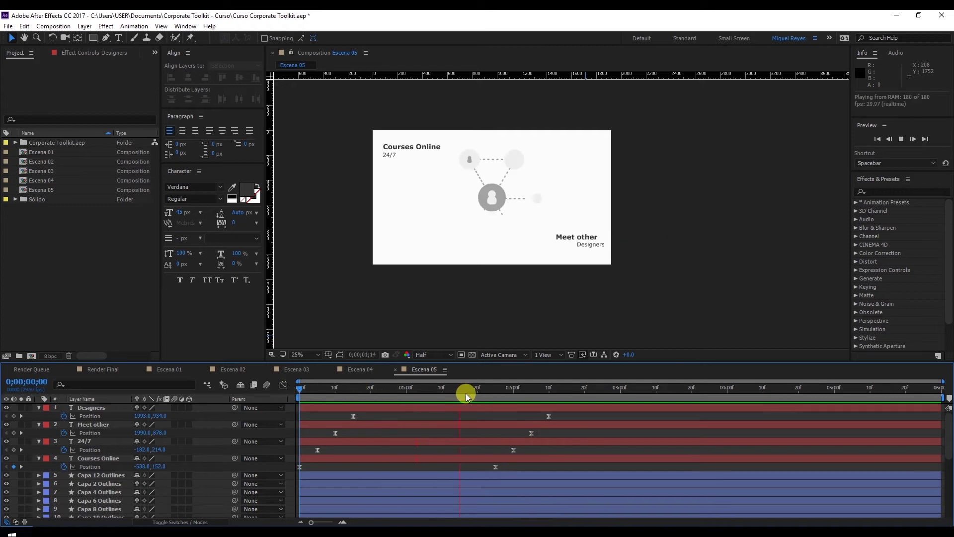
pyautogui.press('space')
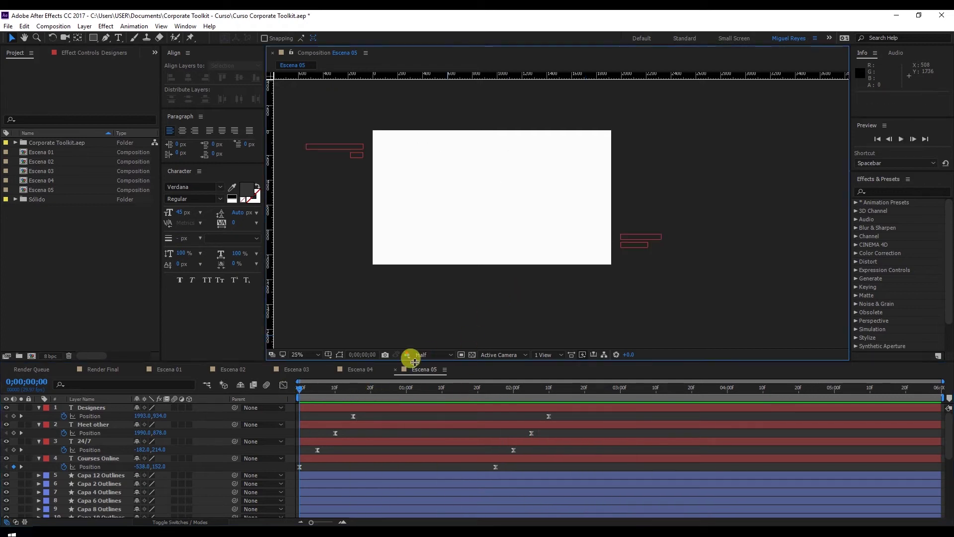
# Collapse the expanded layer properties and show only the Position keyframes of the four text layers.
pyautogui.click(623, 388)
pyautogui.press('u')
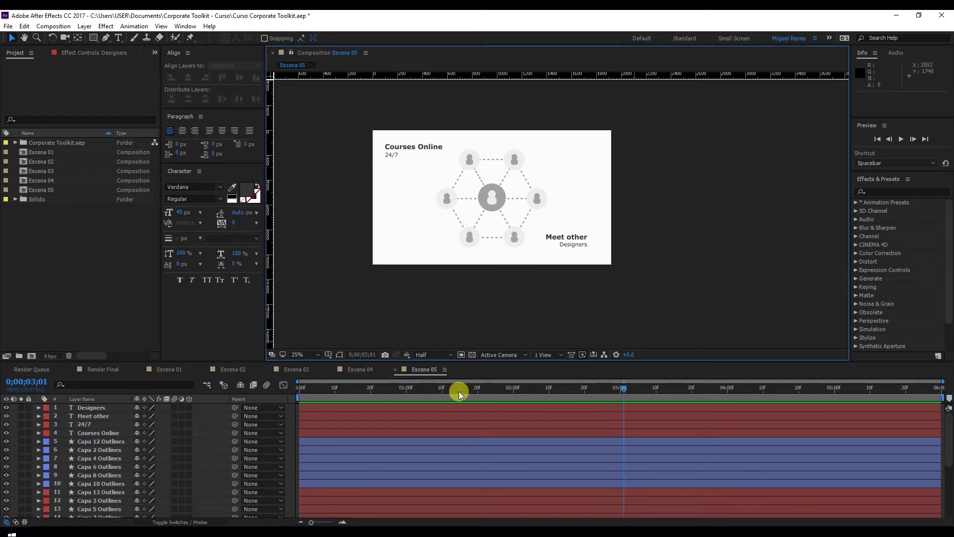
pyautogui.click(96, 426)
pyautogui.click(110, 434)
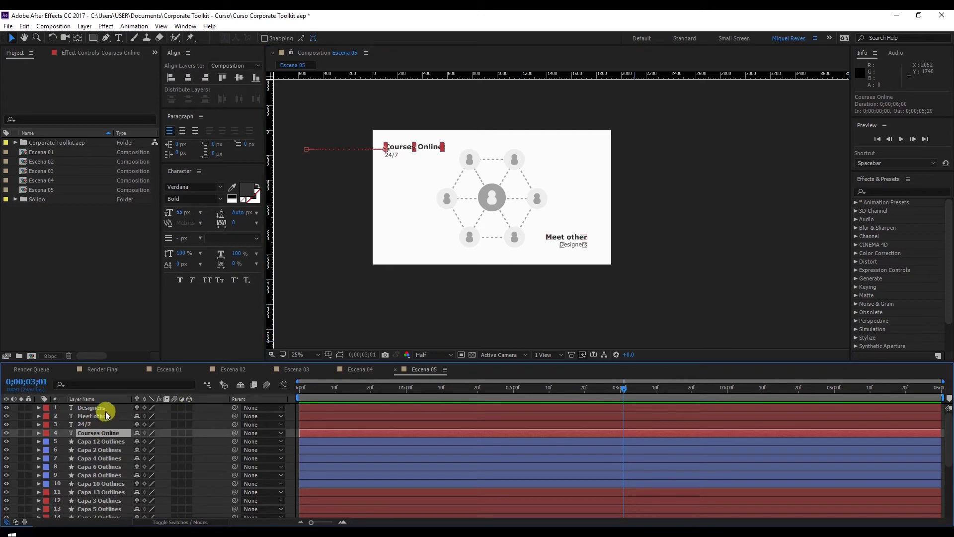
pyautogui.keyDown('shift'); pyautogui.click(106, 411); pyautogui.keyUp('shift')
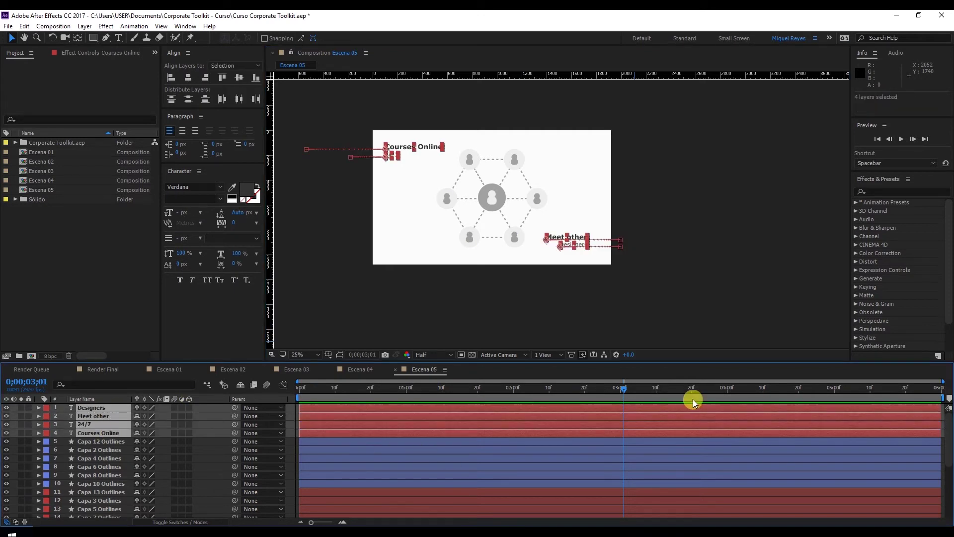
pyautogui.press('p')
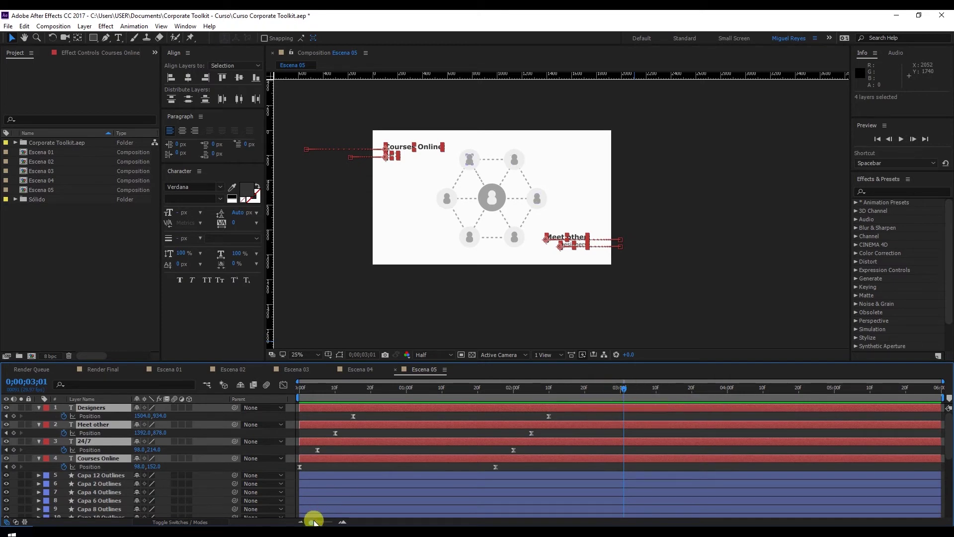
# Copy the second Position keyframes of Designers and Meet other to 0;00;04;05 on their own layers.
pyautogui.moveTo(625, 389); pyautogui.dragTo(764, 396)
pyautogui.click(509, 425)
pyautogui.click(549, 417)
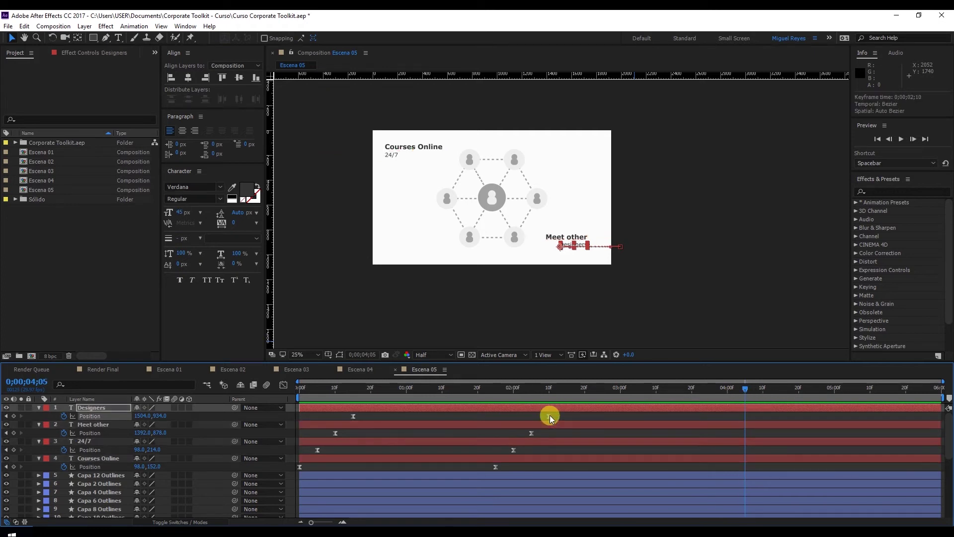
pyautogui.hotkey('ctrl', 'c')
pyautogui.hotkey('ctrl', 'v')
pyautogui.click(531, 434)
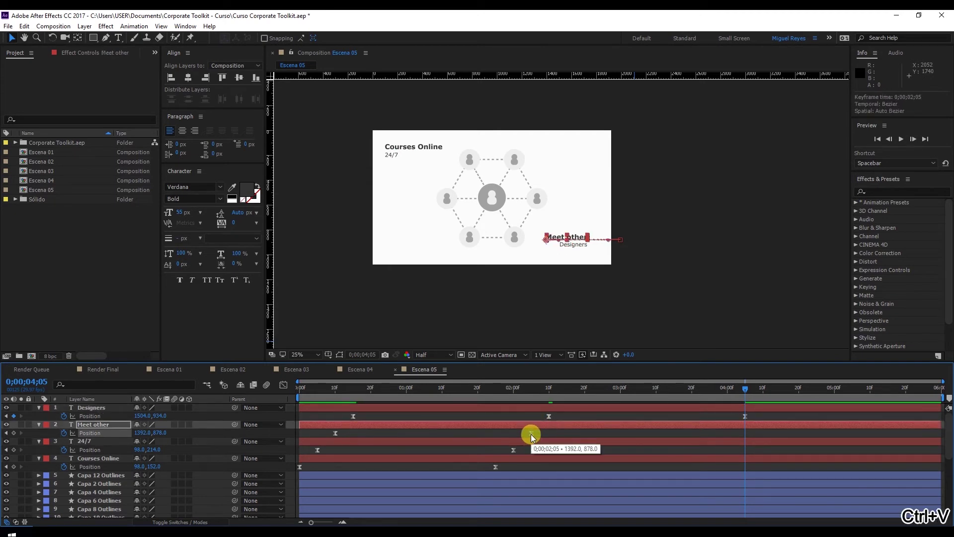
pyautogui.hotkey('ctrl', 'c')
pyautogui.hotkey('ctrl', 'v')
# Copy the second Position keyframes of 24/7 and Courses Online to 0;00;04;05 on their own layers.
pyautogui.click(517, 450)
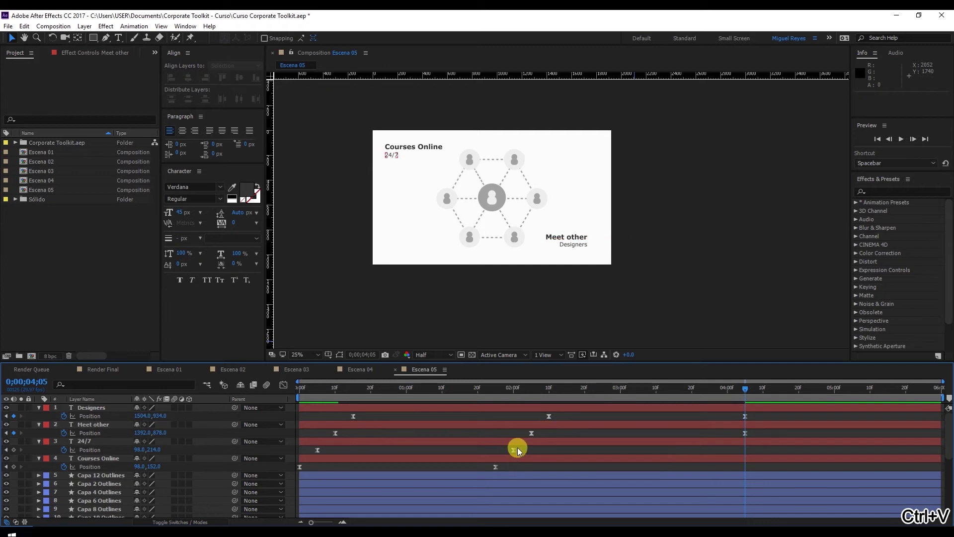
pyautogui.click(516, 451)
pyautogui.hotkey('ctrl', 'c')
pyautogui.hotkey('ctrl', 'v')
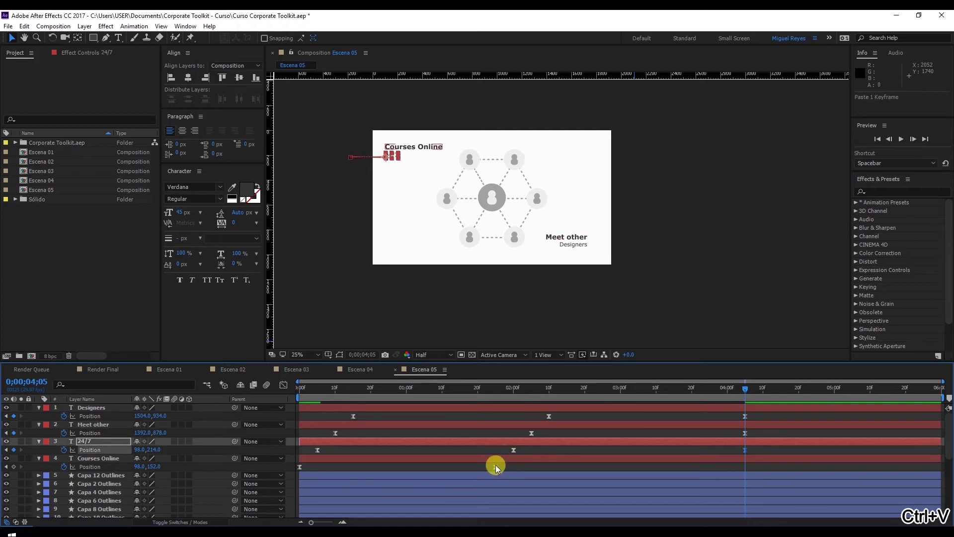
pyautogui.click(496, 467)
pyautogui.hotkey('ctrl', 'c')
pyautogui.hotkey('ctrl', 'v')
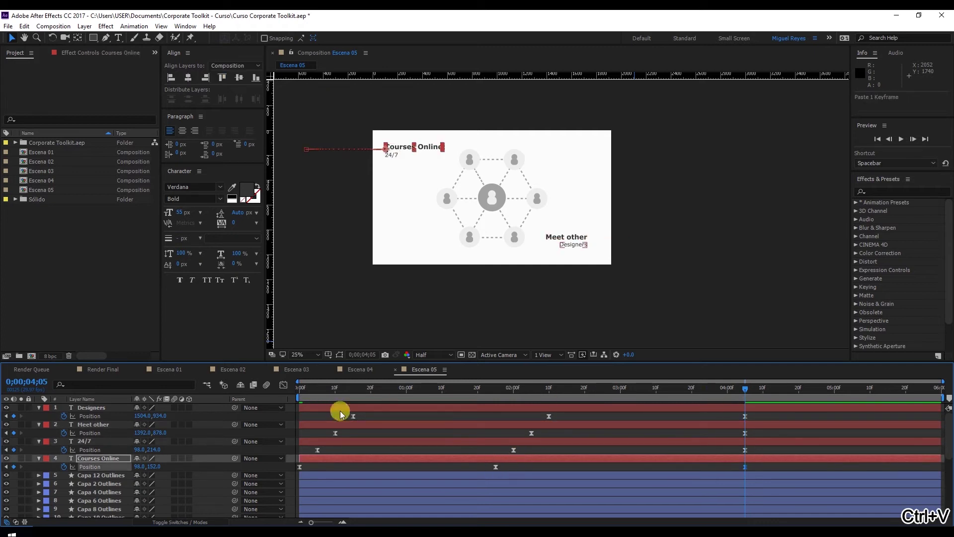
# Paste copies of the off-screen starting Position keyframes of Designers and Meet other at 0;00;05;15.
pyautogui.click(354, 416)
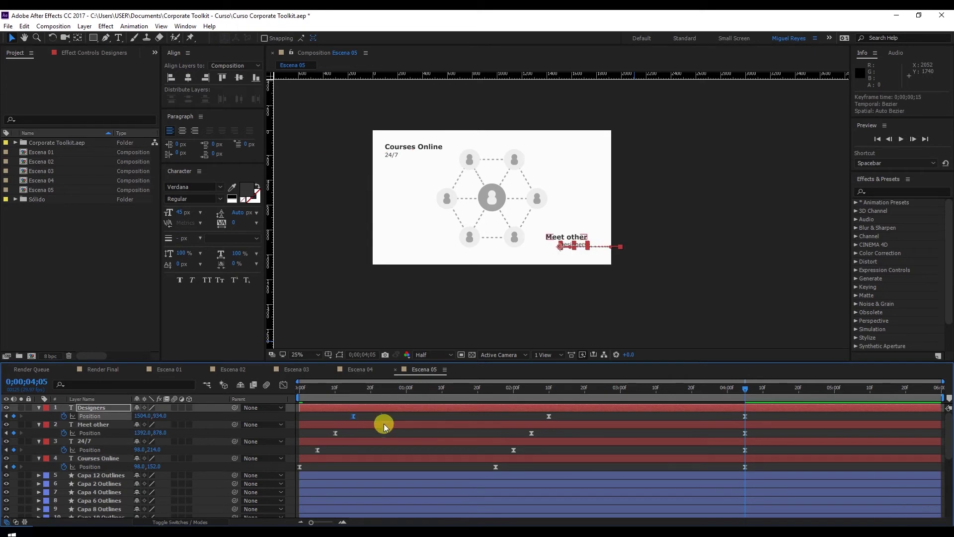
pyautogui.hotkey('ctrl', 'c')
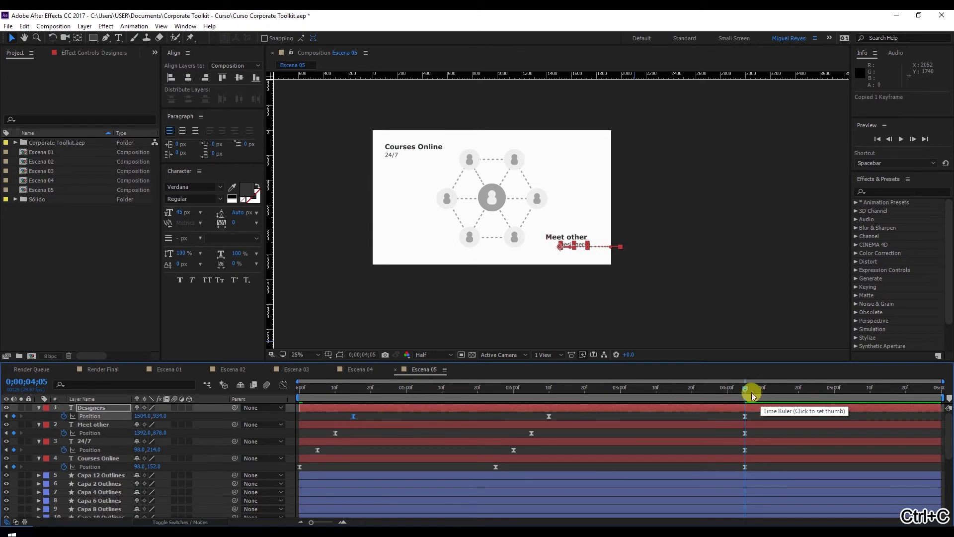
pyautogui.moveTo(760, 392); pyautogui.dragTo(866, 398)
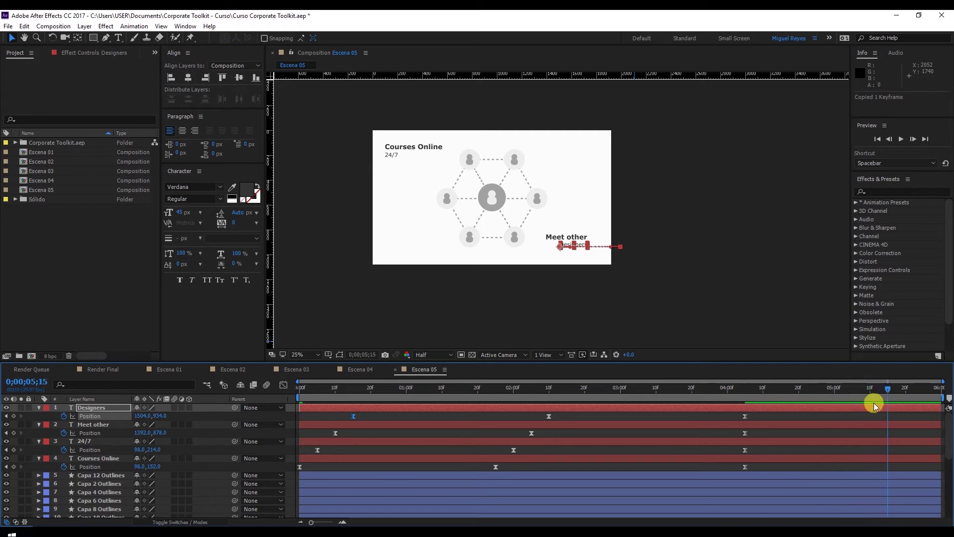
pyautogui.hotkey('ctrl', 'v')
pyautogui.click(335, 433)
pyautogui.hotkey('ctrl', 'c')
pyautogui.hotkey('ctrl', 'v')
# Paste copies of the off-screen starting Position keyframes of 24/7 and Courses Online at 0;00;05;15.
pyautogui.click(317, 450)
pyautogui.hotkey('ctrl', 'v')
pyautogui.click(299, 466)
pyautogui.hotkey('ctrl', 'c')
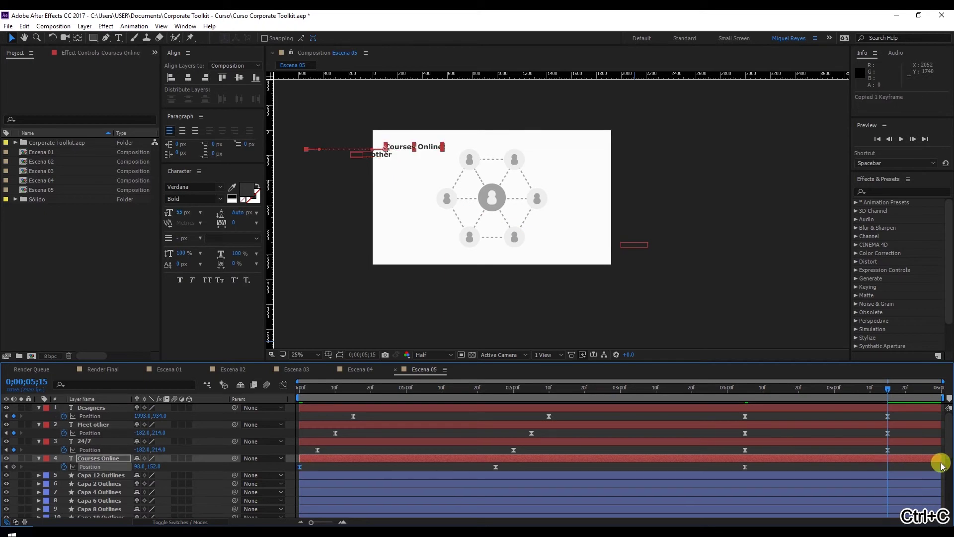
pyautogui.hotkey('ctrl', 'v')
# Check the captions' exit motion and delete Meet other's wrong Position keyframe at 0;00;05;15.
pyautogui.moveTo(730, 390); pyautogui.dragTo(823, 388)
pyautogui.click(480, 196)
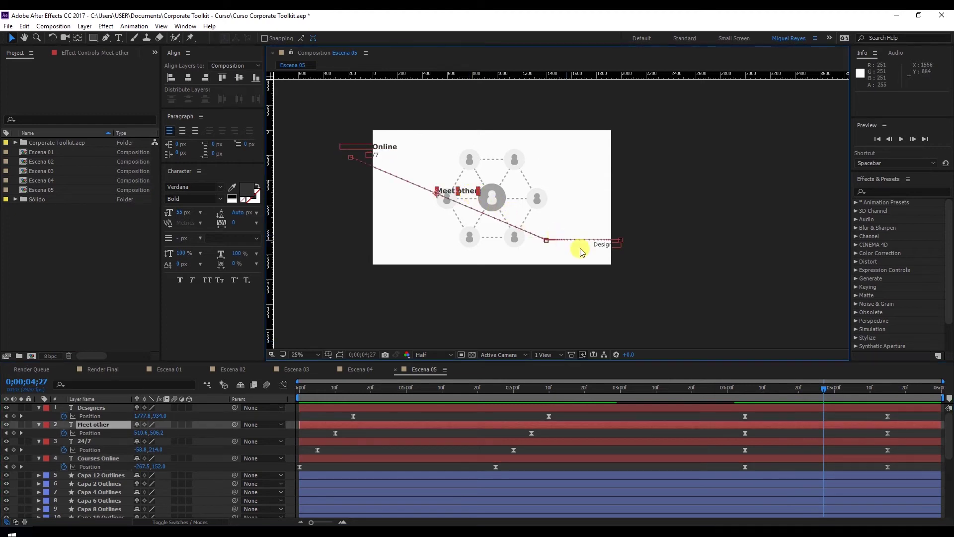
pyautogui.click(755, 390)
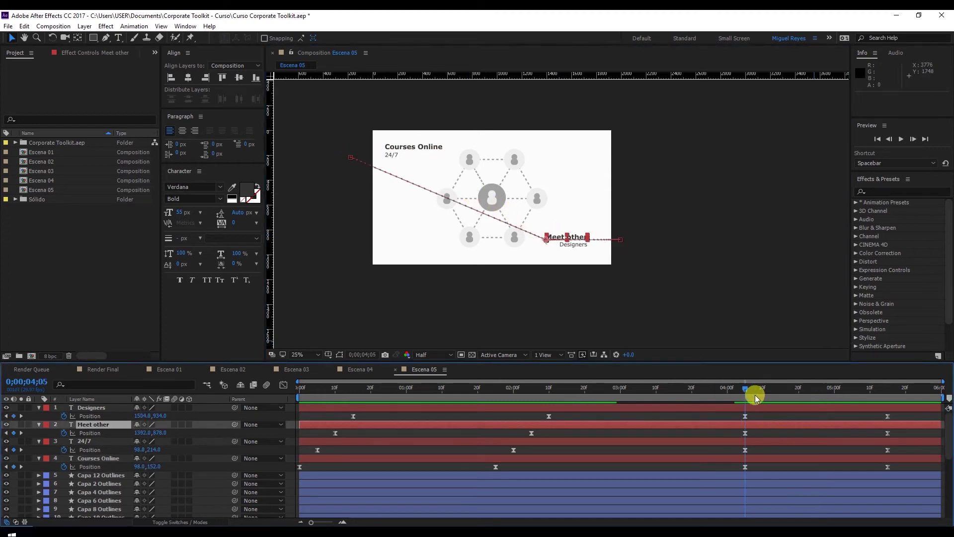
pyautogui.moveTo(836, 396); pyautogui.dragTo(888, 392)
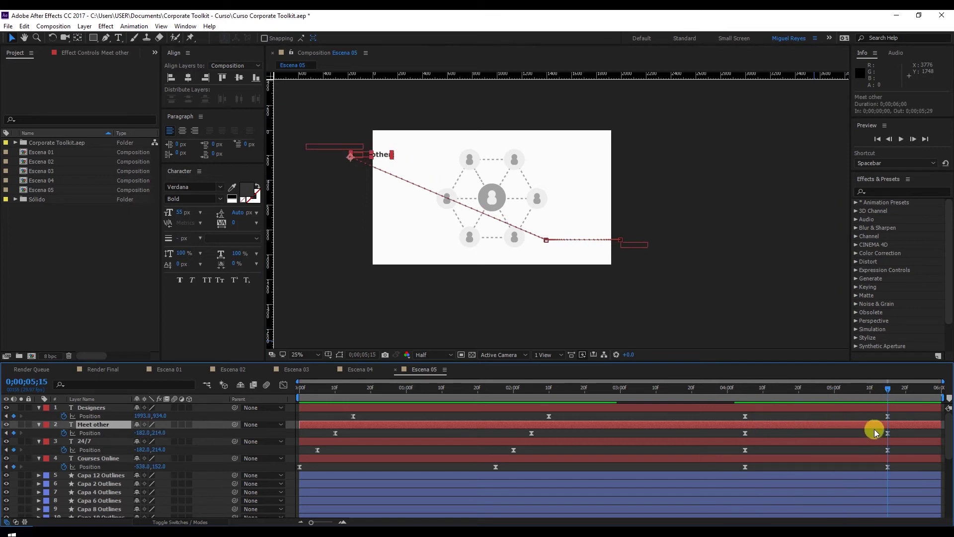
pyautogui.click(887, 433)
pyautogui.press('Delete')
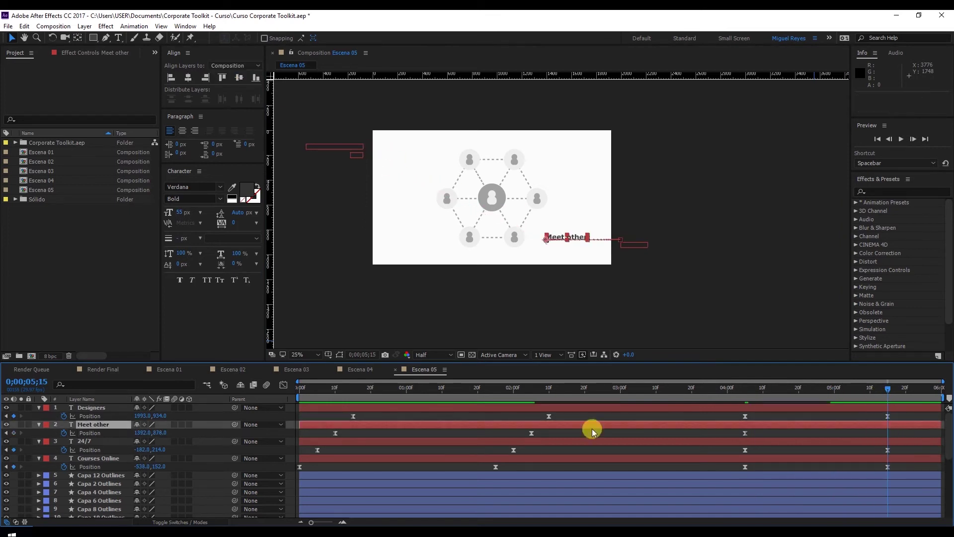
# Copy Meet other's own starting Position keyframe to 0;00;05;15 and check its exit back to 0;00;04;05.
pyautogui.click(336, 433)
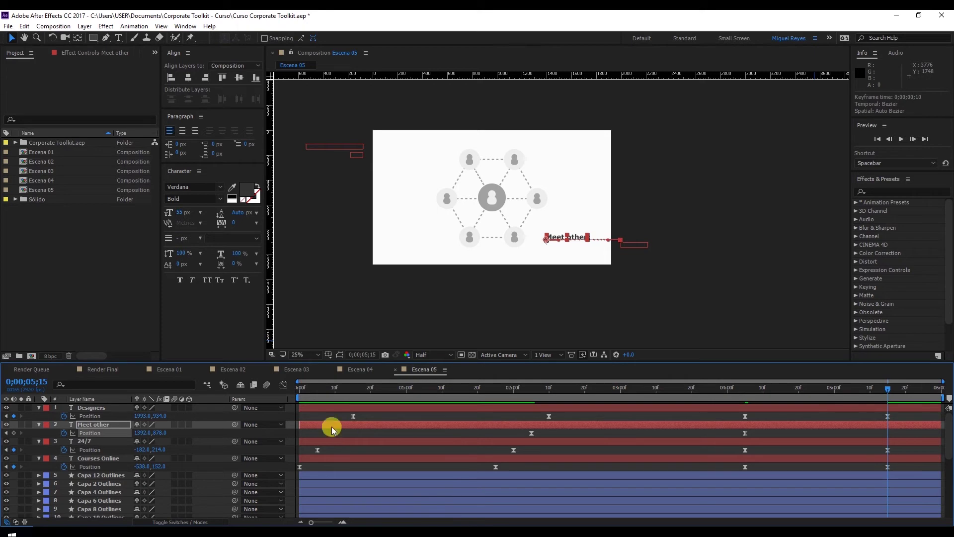
pyautogui.hotkey('ctrl', 'c')
pyautogui.hotkey('ctrl', 'v')
pyautogui.moveTo(769, 391); pyautogui.dragTo(745, 391)
# Open the Graph Editor and display the Position speed curves of all four text layers together.
pyautogui.click(91, 408)
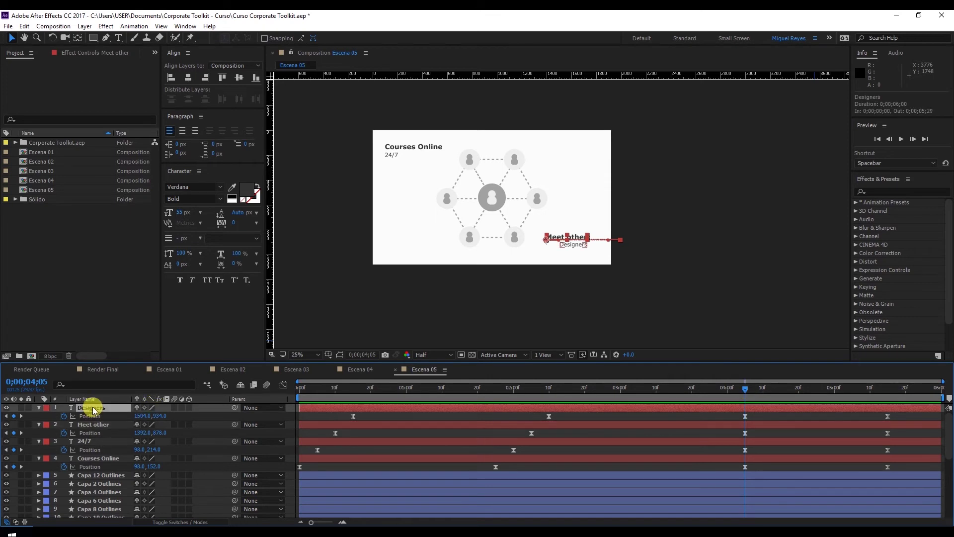
pyautogui.keyDown('shift'); pyautogui.click(94, 457); pyautogui.keyUp('shift')
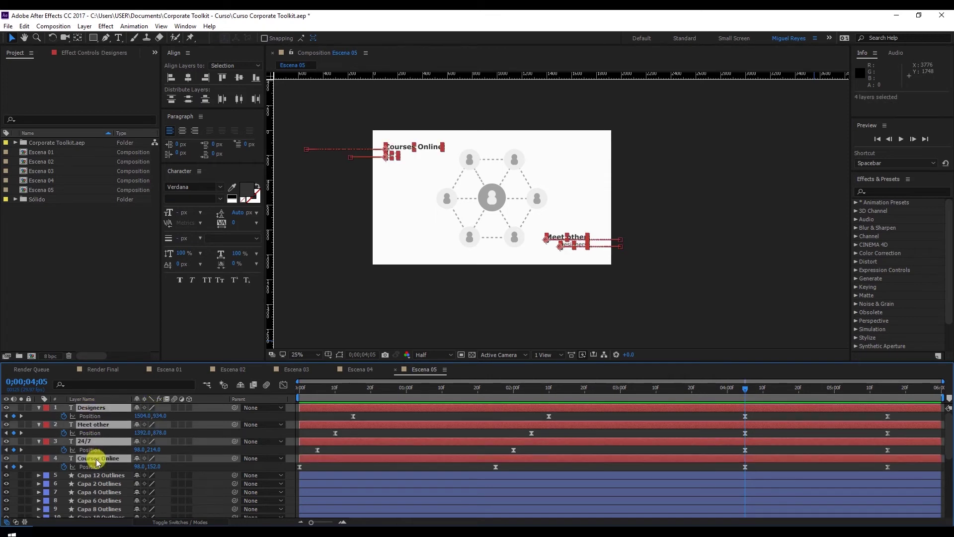
pyautogui.click(286, 388)
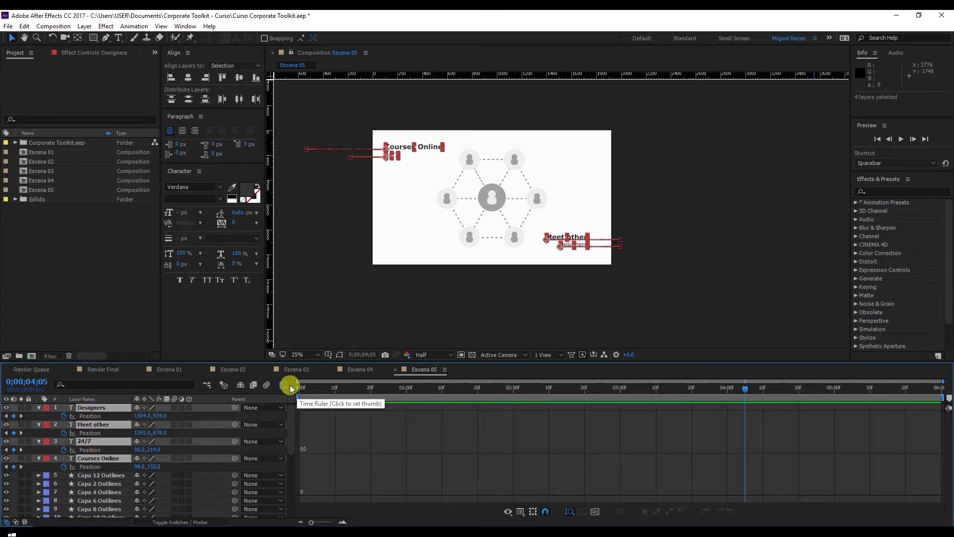
pyautogui.click(96, 417)
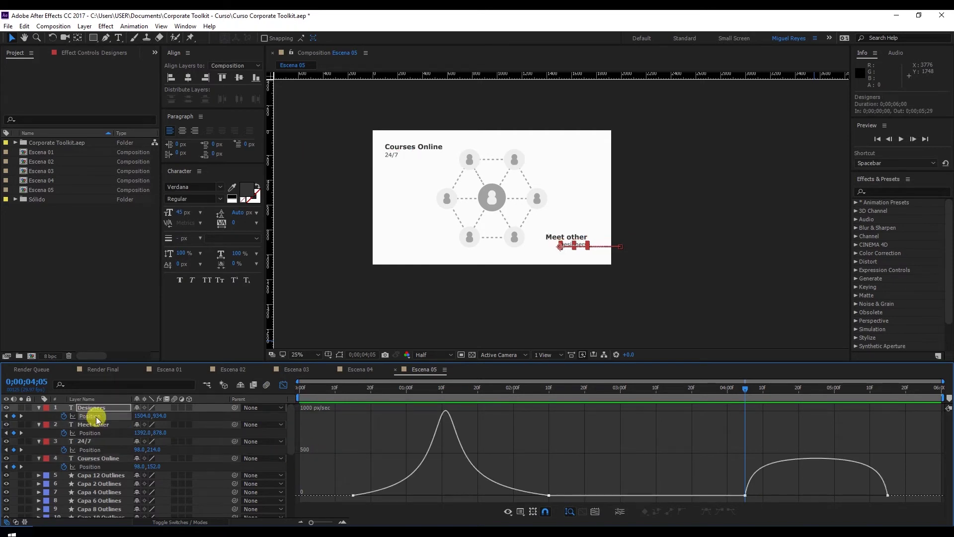
pyautogui.keyDown('shift'); pyautogui.click(90, 433); pyautogui.keyUp('shift')
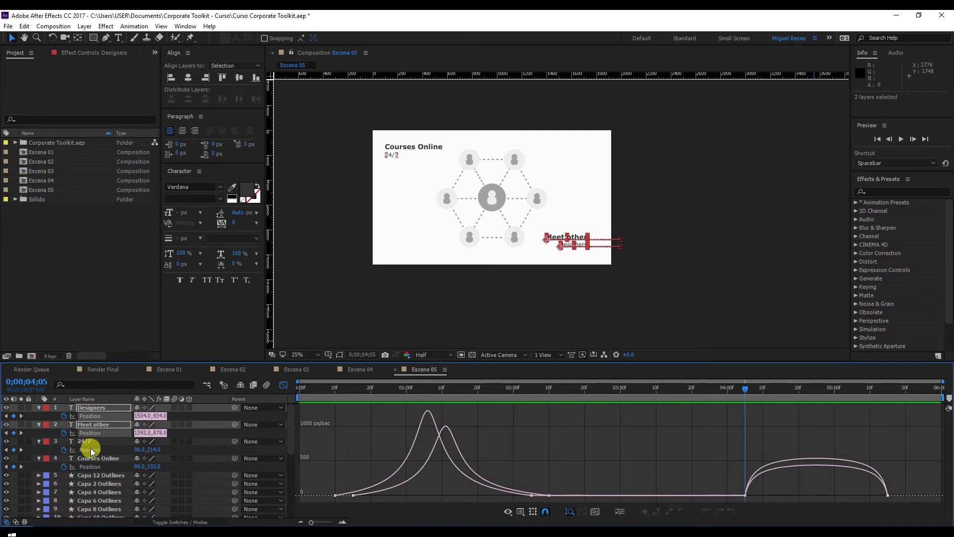
pyautogui.keyDown('shift'); pyautogui.click(91, 450); pyautogui.keyUp('shift')
pyautogui.keyDown('shift'); pyautogui.click(94, 467); pyautogui.keyUp('shift')
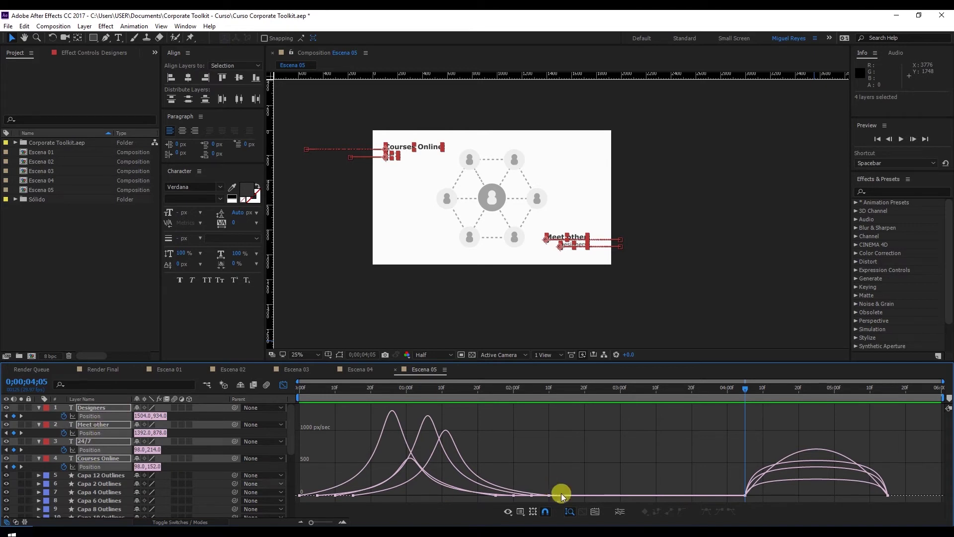
# Ease both ends of the four text layers' exit motion so their speed curves peak mid-move, and play back the result.
pyautogui.moveTo(726, 478); pyautogui.dragTo(822, 493)
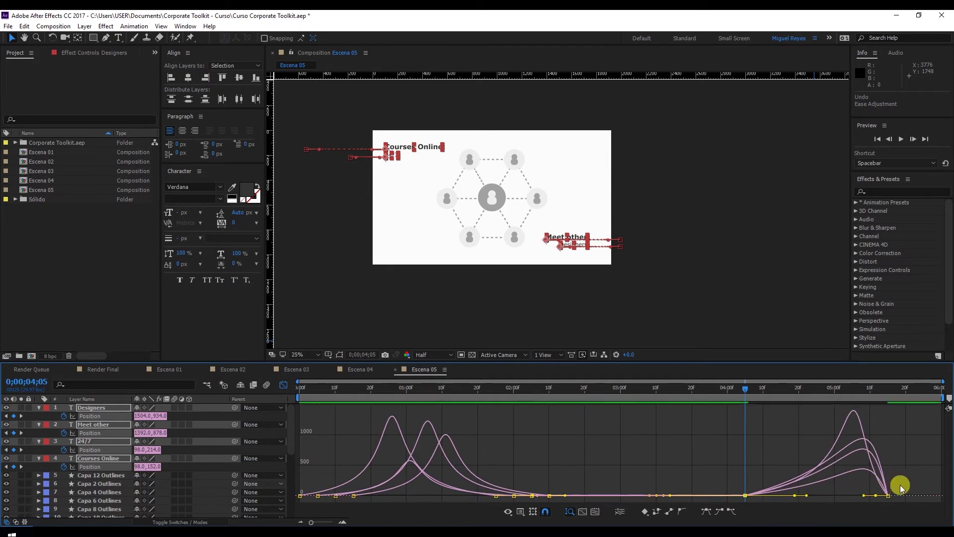
pyautogui.moveTo(900, 480); pyautogui.dragTo(836, 495)
pyautogui.click(778, 396)
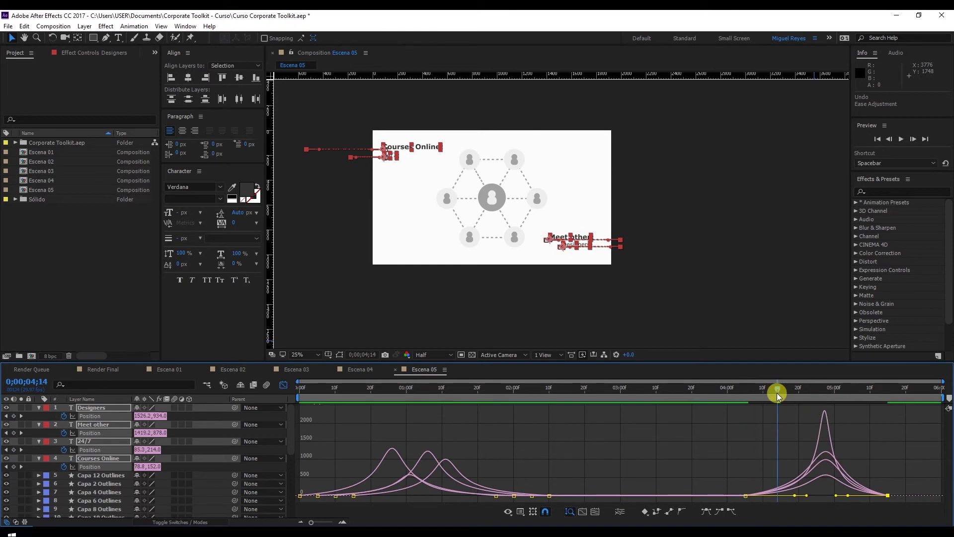
pyautogui.press('space')
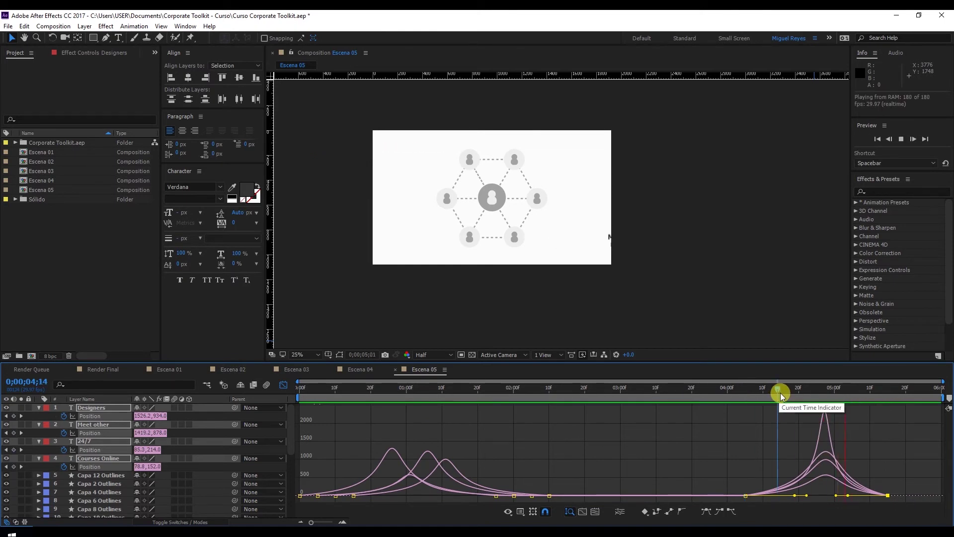
pyautogui.moveTo(784, 396); pyautogui.dragTo(795, 393)
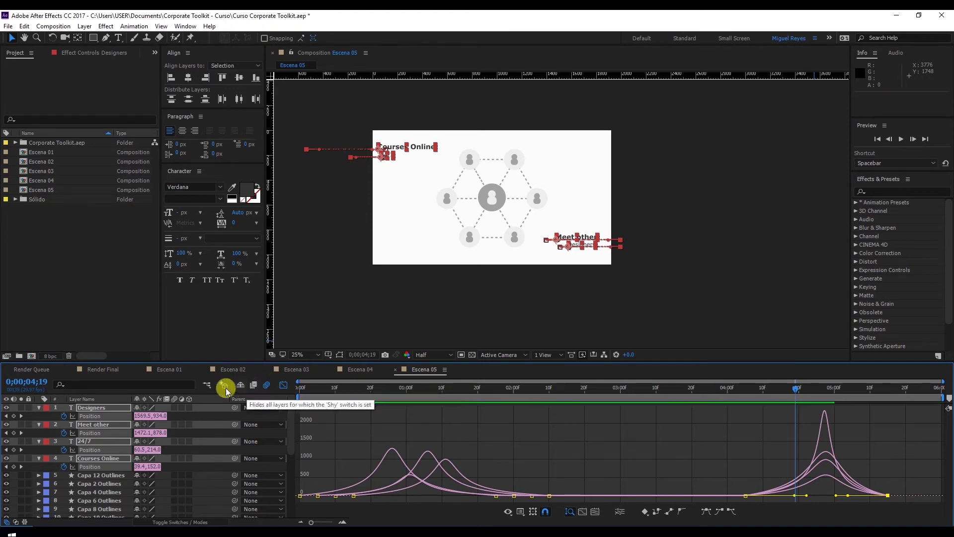
# Enable motion blur for the Designers, Meet other, 24/7 and Courses Online layers and preview their blurred exit.
pyautogui.moveTo(174, 407); pyautogui.dragTo(174, 457)
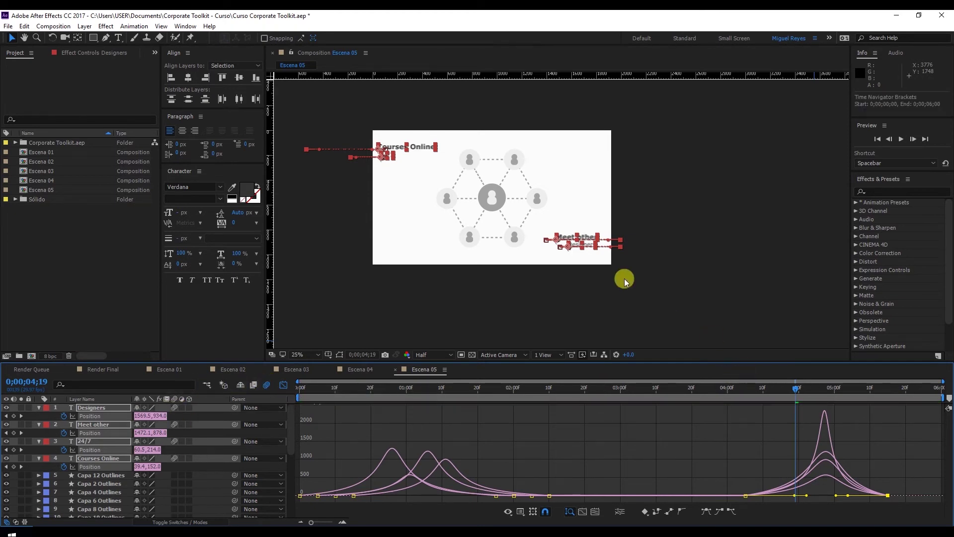
pyautogui.click(613, 270)
pyautogui.scroll(2, 611, 264)
pyautogui.click(768, 388)
pyautogui.press('space')
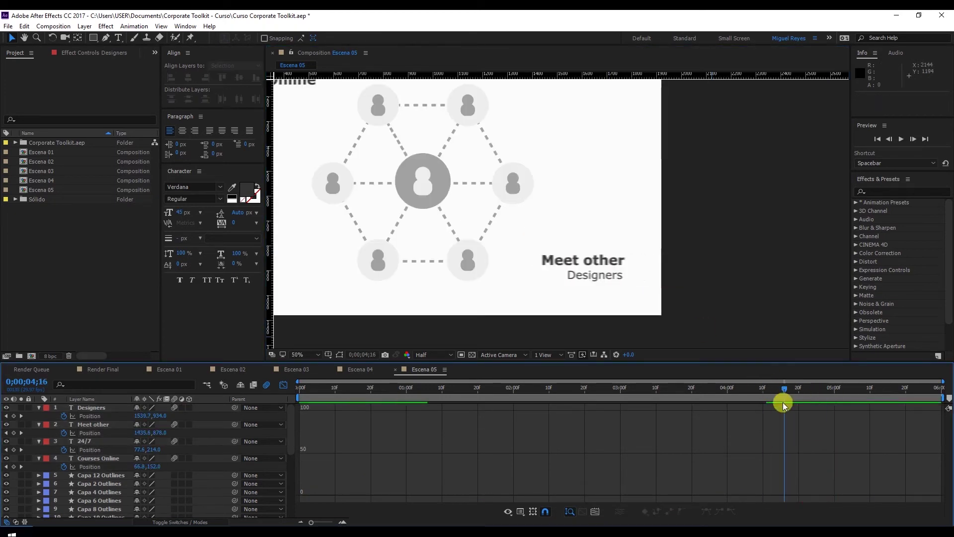
# Close the Graph Editor, preview the exit from 0;00;04;05, and inspect the motion paths of Meet other and Courses Online.
pyautogui.click(283, 387)
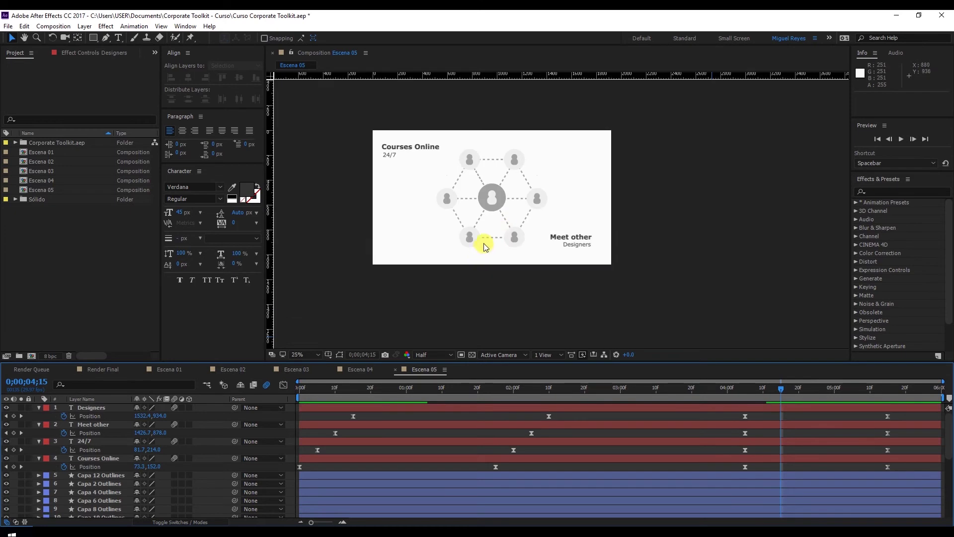
pyautogui.press(',')
pyautogui.click(739, 386)
pyautogui.press('space')
pyautogui.press('space')
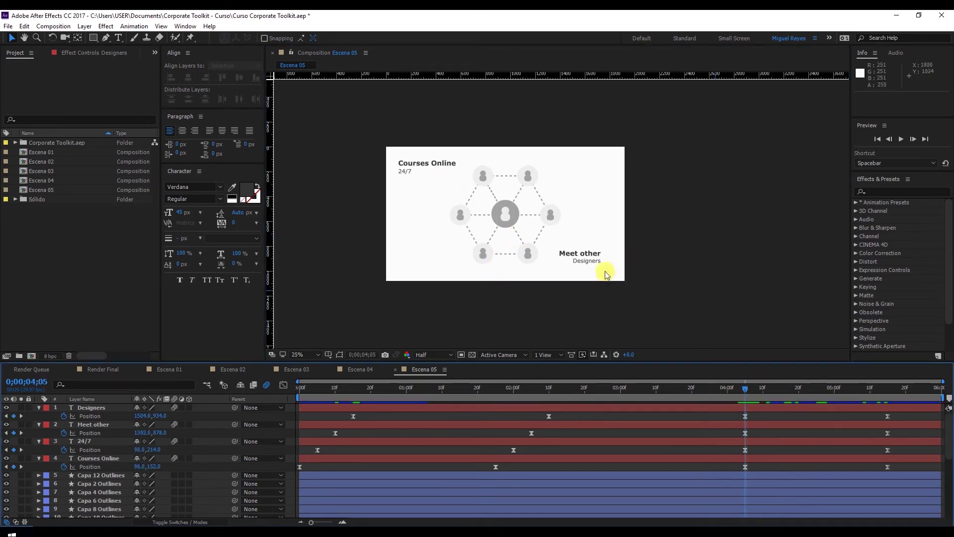
pyautogui.click(597, 263)
pyautogui.click(588, 255)
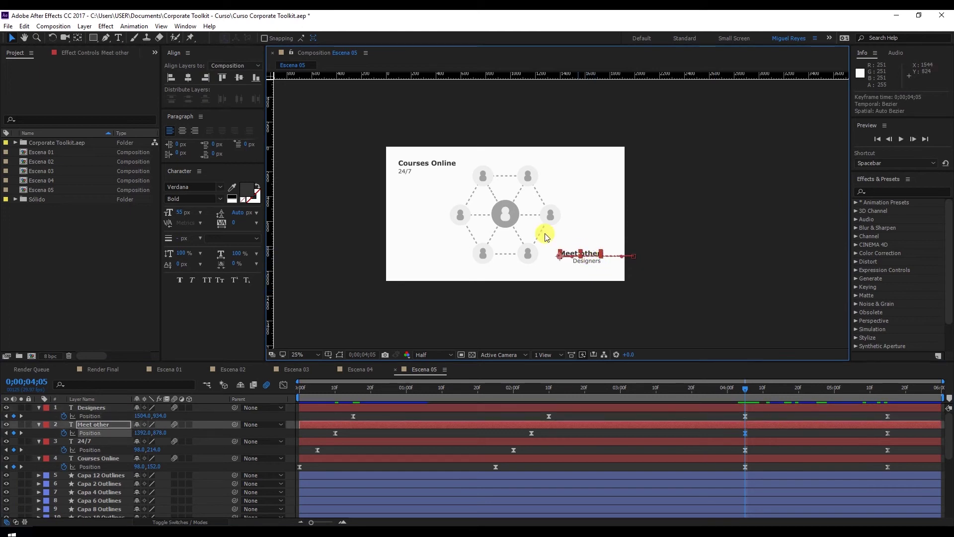
pyautogui.click(410, 175)
pyautogui.click(404, 165)
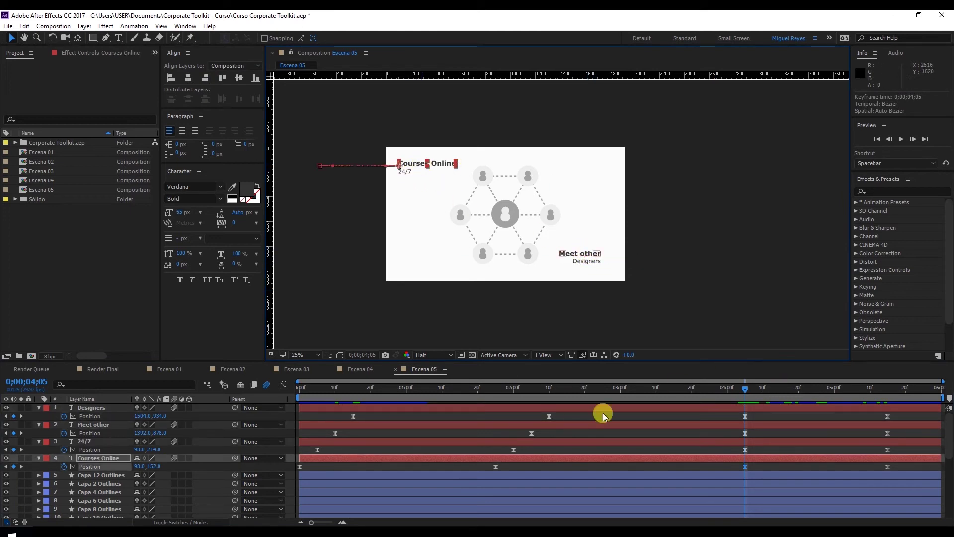
# Stagger the exit Position keyframe pairs of the four text layers, with Designers leaving first, followed by Meet other, 24/7 and Courses Online.
pyautogui.moveTo(738, 413); pyautogui.dragTo(895, 420)
pyautogui.moveTo(887, 416); pyautogui.dragTo(856, 416)
pyautogui.moveTo(741, 429); pyautogui.dragTo(895, 436)
pyautogui.moveTo(888, 433); pyautogui.dragTo(845, 416)
pyautogui.moveTo(740, 445); pyautogui.dragTo(892, 450)
pyautogui.moveTo(742, 463); pyautogui.dragTo(896, 470)
pyautogui.moveTo(888, 467); pyautogui.dragTo(913, 467)
pyautogui.click(682, 412)
pyautogui.moveTo(695, 413); pyautogui.dragTo(849, 419)
pyautogui.click(677, 423)
# Play back the staggered caption exit from 0;00;03;17 and move the current time to 0;00;03;28.
pyautogui.click(682, 387)
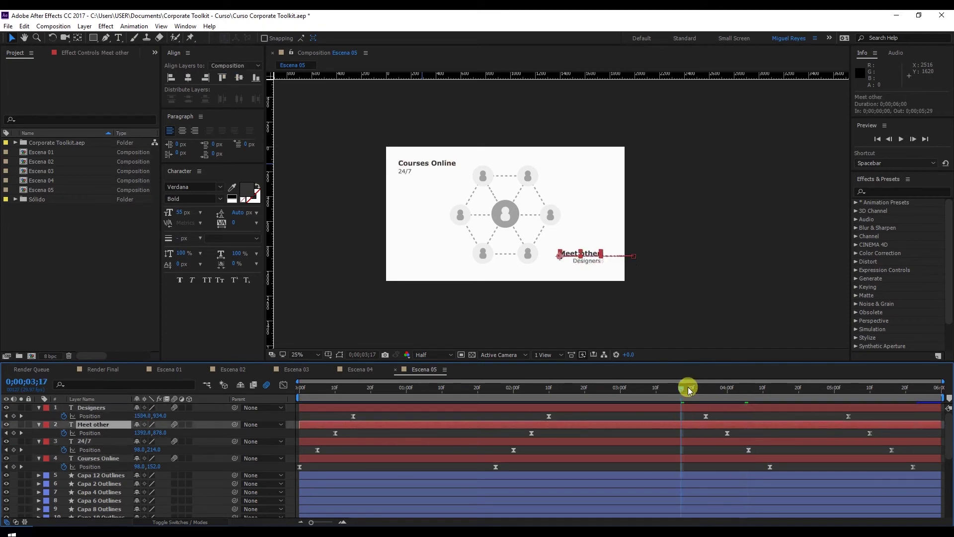
pyautogui.press('space')
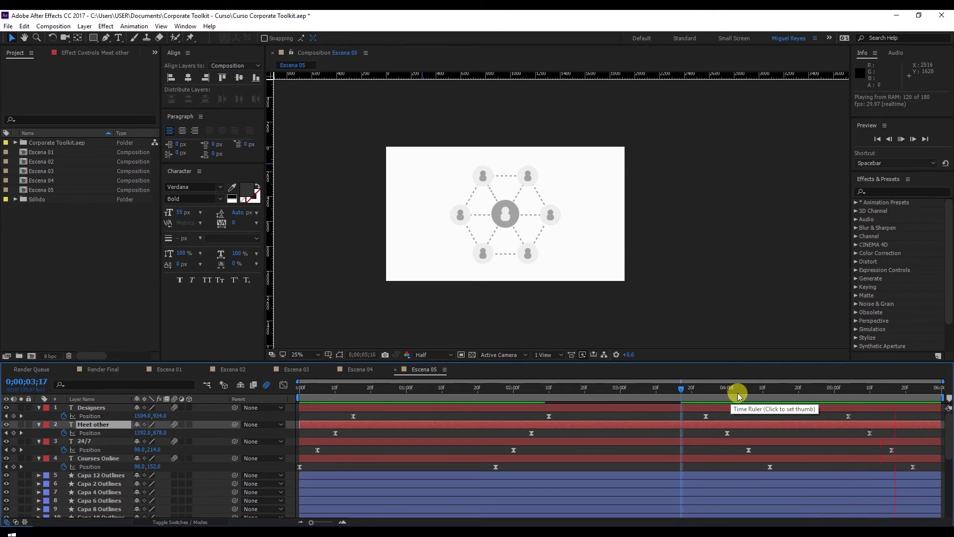
pyautogui.moveTo(688, 387); pyautogui.dragTo(721, 386)
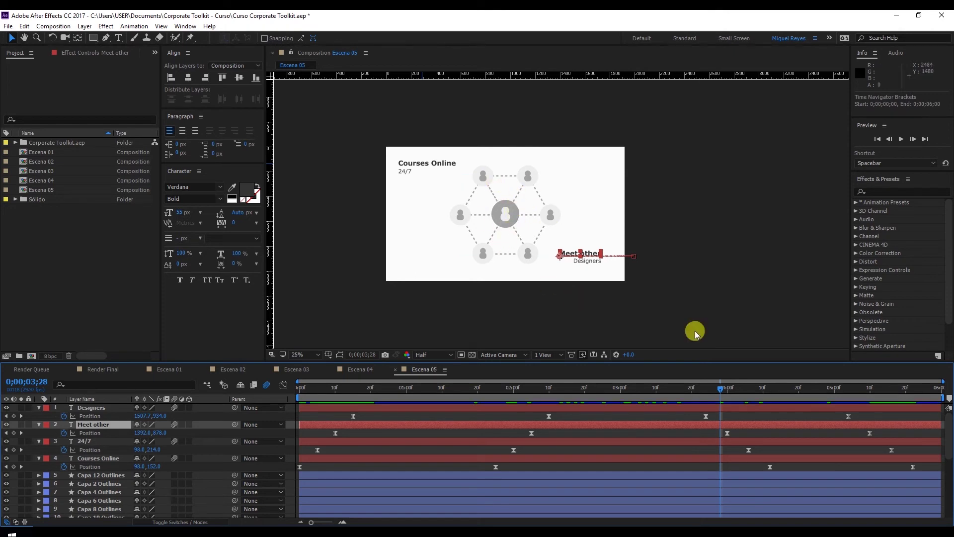
# Enlarge the timeline and reveal the Scale keyframes of the twelve icon and circle layers from Capa 12 Outlines through Capa 11 Outlines.
pyautogui.moveTo(621, 361); pyautogui.dragTo(639, 316)
pyautogui.click(682, 222)
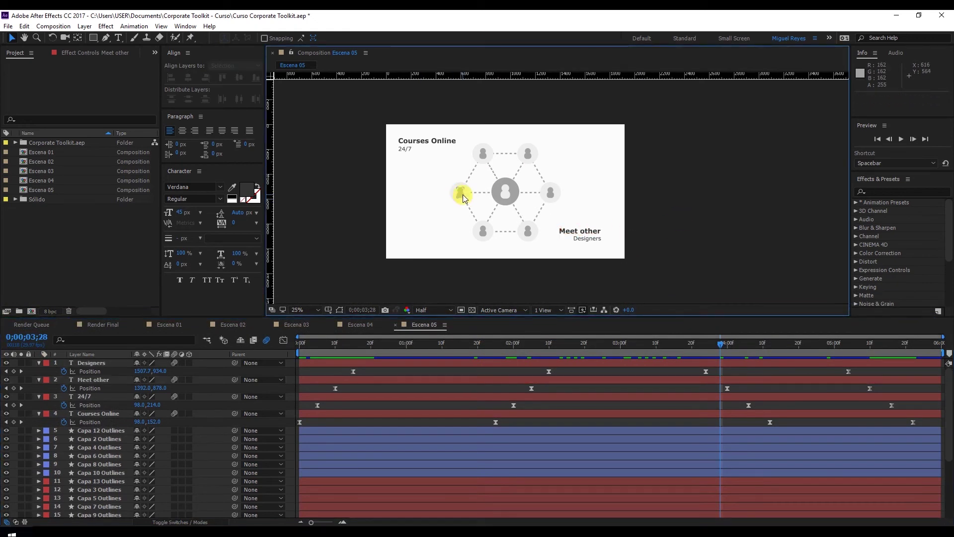
pyautogui.click(463, 195)
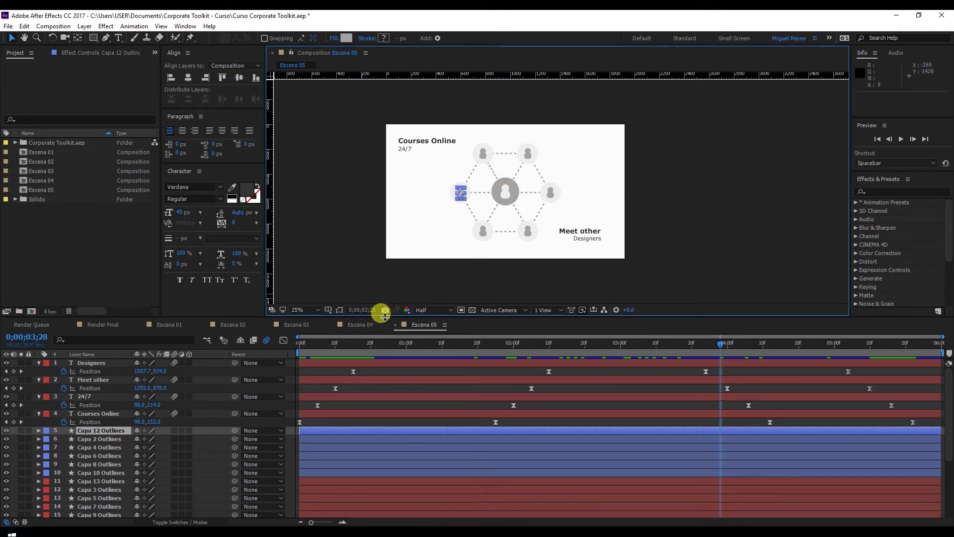
pyautogui.moveTo(385, 317); pyautogui.dragTo(385, 287)
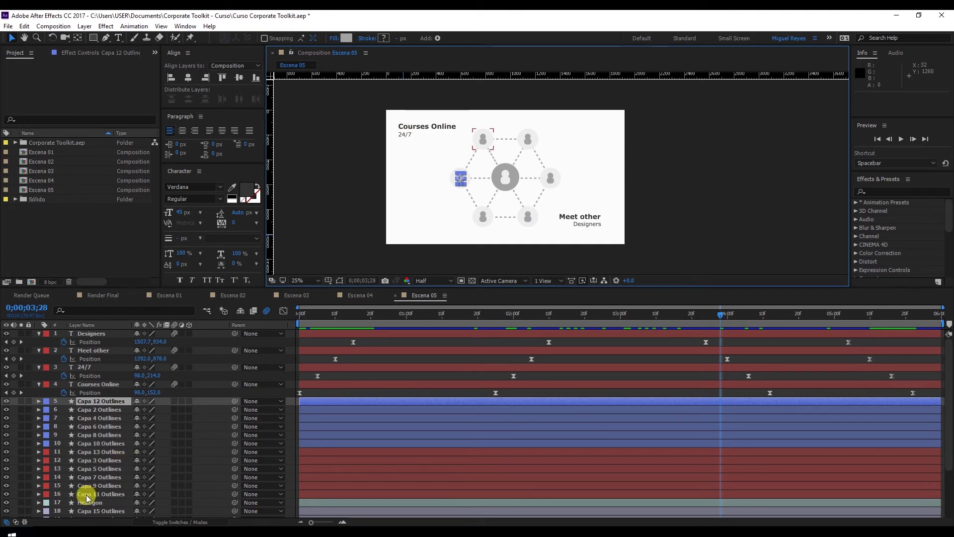
pyautogui.click(107, 401)
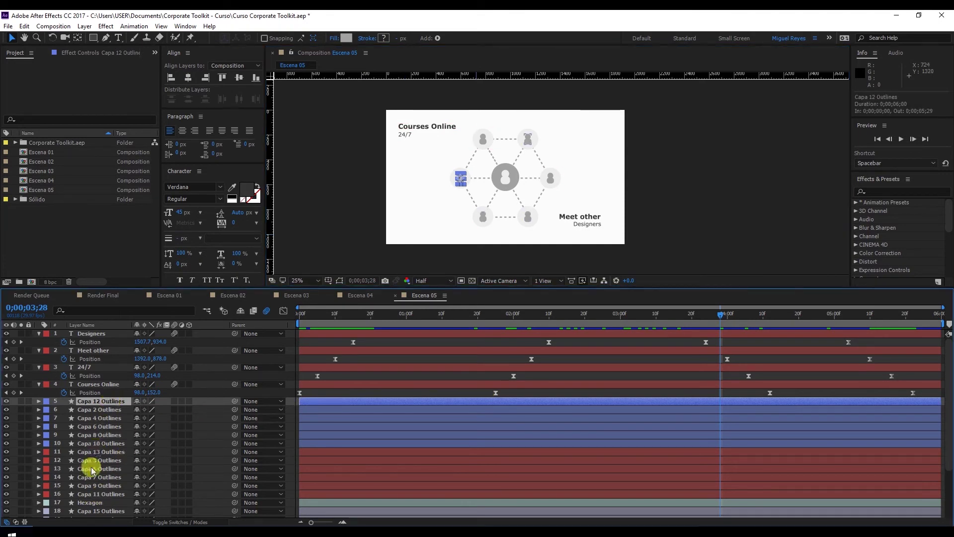
pyautogui.keyDown('shift'); pyautogui.click(104, 495); pyautogui.keyUp('shift')
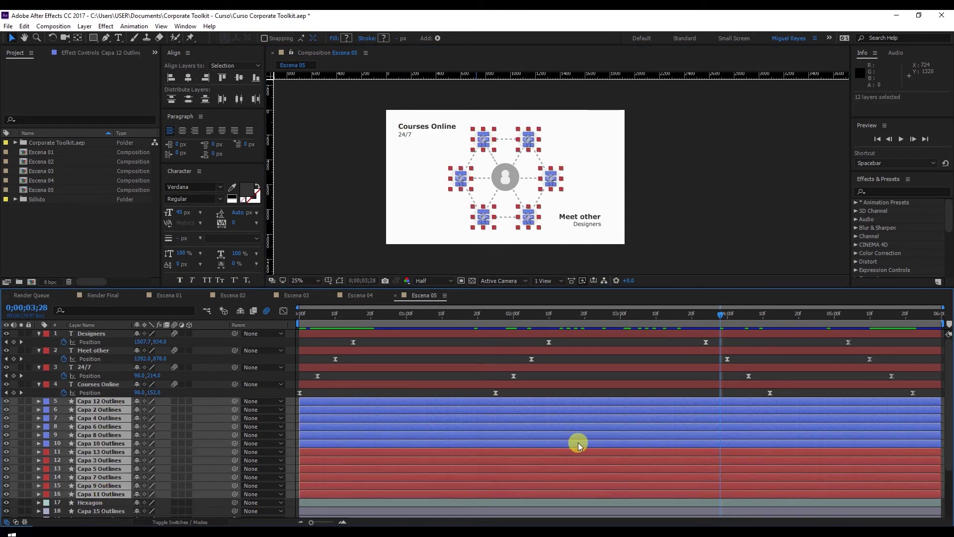
pyautogui.press('s')
pyautogui.scroll(-3, 585, 442)
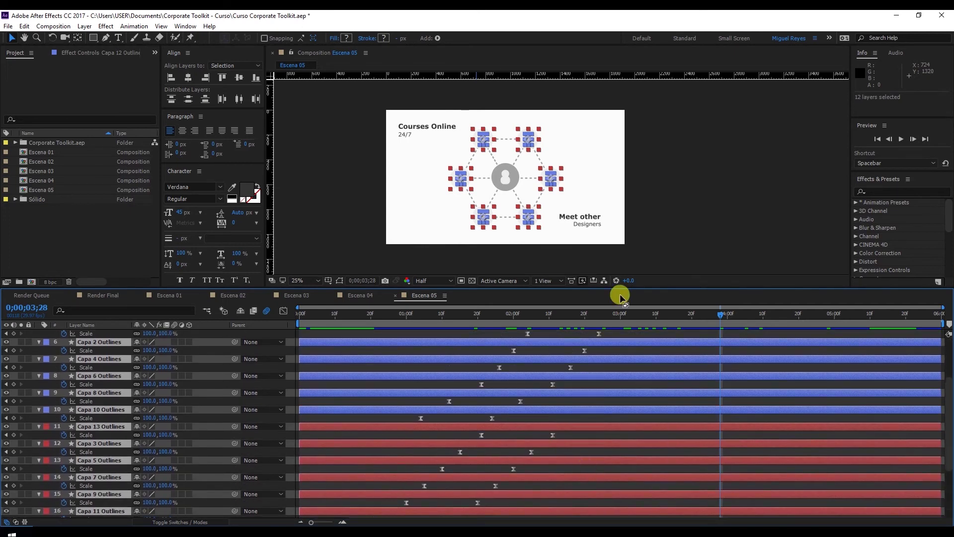
pyautogui.moveTo(626, 288); pyautogui.dragTo(628, 256)
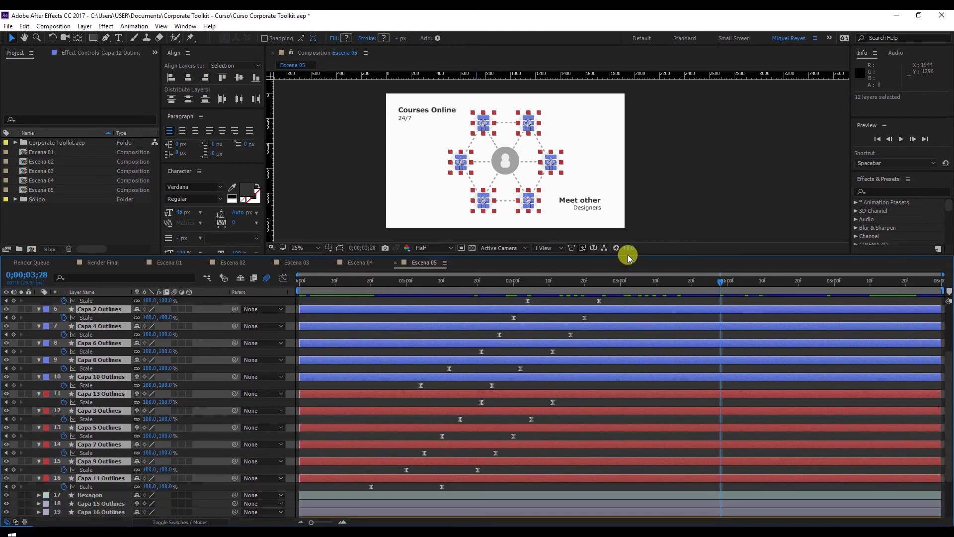
pyautogui.scroll(2, 950, 378)
pyautogui.scroll(2, 949, 378)
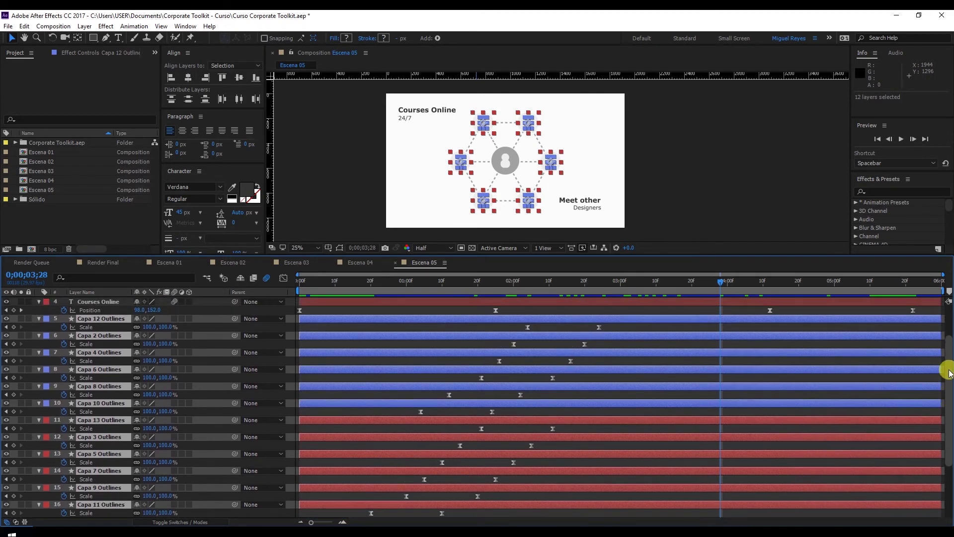
# Paste copies of the 100% Scale keyframes of Capa 12 Outlines and Capa 2 Outlines at 0;00;03;28.
pyautogui.click(600, 327)
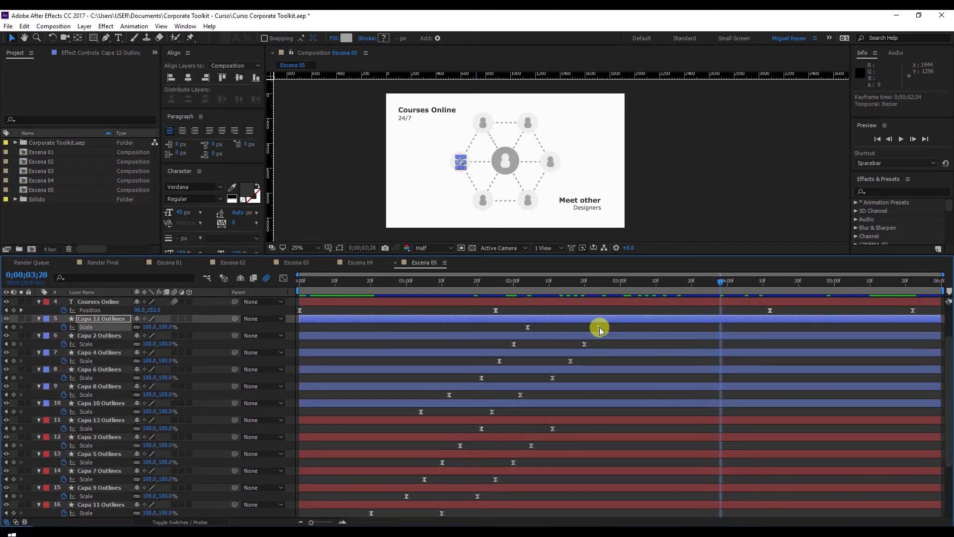
pyautogui.hotkey('ctrl', 'c')
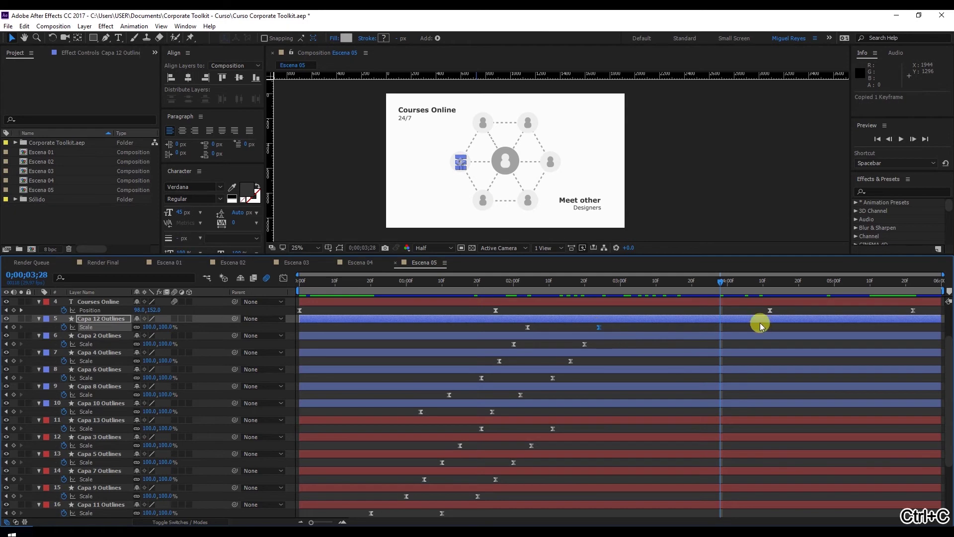
pyautogui.click(723, 318)
pyautogui.hotkey('ctrl', 'v')
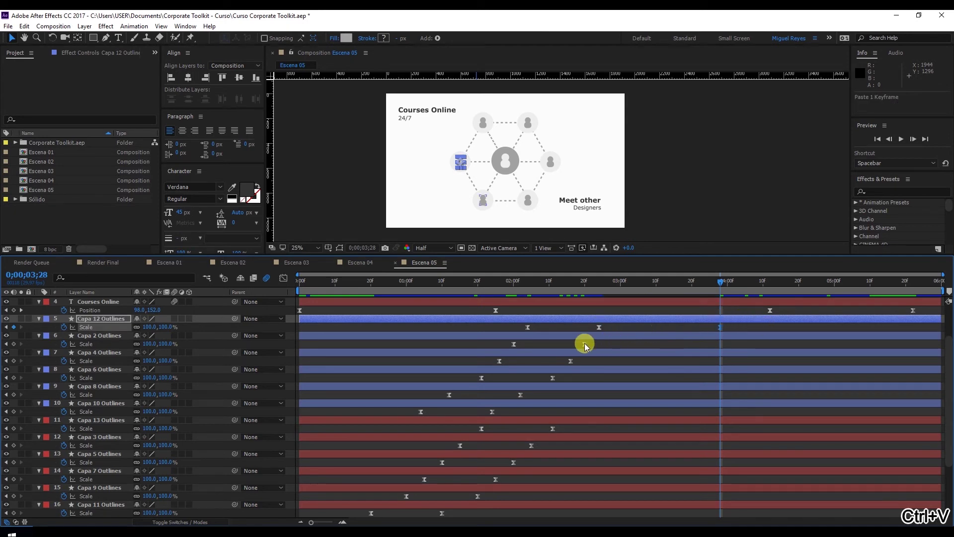
pyautogui.click(584, 344)
pyautogui.hotkey('ctrl', 'c')
pyautogui.click(720, 335)
pyautogui.hotkey('ctrl', 'v')
# Paste copies of the 0% starting Scale keyframes of Capa 12 Outlines and Capa 2 Outlines at 0;00;04;18.
pyautogui.click(527, 327)
pyautogui.hotkey('ctrl', 'c')
pyautogui.click(783, 283)
pyautogui.moveTo(782, 286); pyautogui.dragTo(792, 320)
pyautogui.hotkey('ctrl', 'v')
pyautogui.click(514, 344)
# Copy the Scale keyframes of Capa 4, 6, 8 and 10 Outlines, placing 100% at 0;00;03;28 and 0% at 0;00;04;18.
pyautogui.click(554, 378)
pyautogui.hotkey('ctrl', 'c')
pyautogui.hotkey('ctrl', 'v')
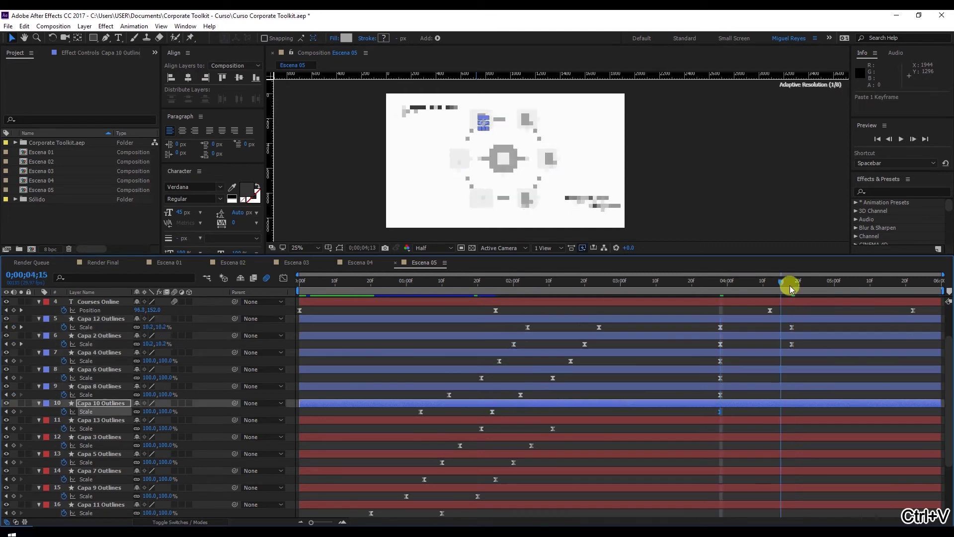
pyautogui.click(499, 361)
pyautogui.click(420, 412)
# Copy the Scale keyframes of Capa 13, 3, 5, 7, 9 and 11 Outlines, placing 100% at 0;00;03;28 and 0% at 0;00;04;18.
pyautogui.click(552, 428)
pyautogui.hotkey('ctrl', 'v')
pyautogui.click(531, 446)
pyautogui.hotkey('ctrl', 'v')
pyautogui.scroll(-1, 497, 468)
pyautogui.click(424, 454)
pyautogui.hotkey('ctrl', 'v')
pyautogui.click(407, 471)
pyautogui.click(371, 488)
pyautogui.scroll(1, 371, 488)
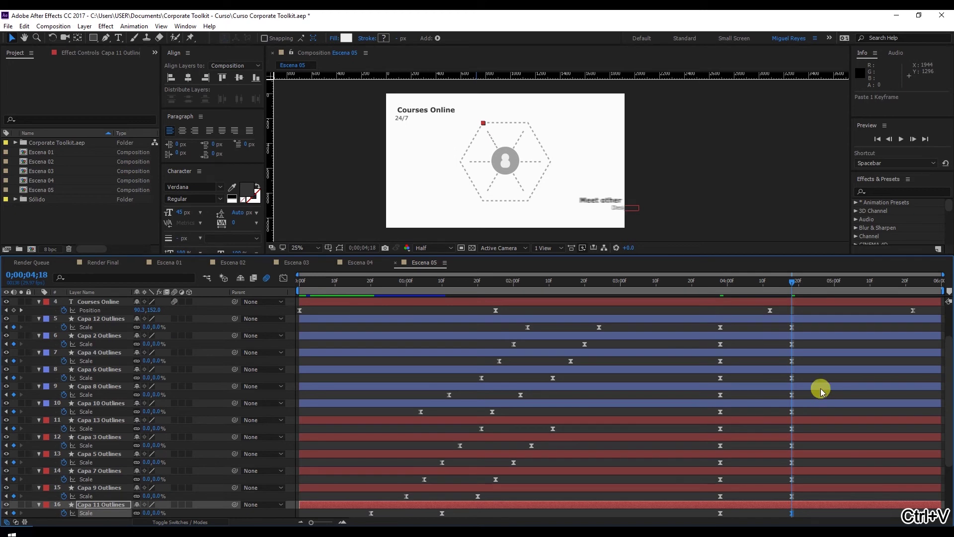
pyautogui.scroll(-1, 775, 404)
pyautogui.scroll(1, 781, 391)
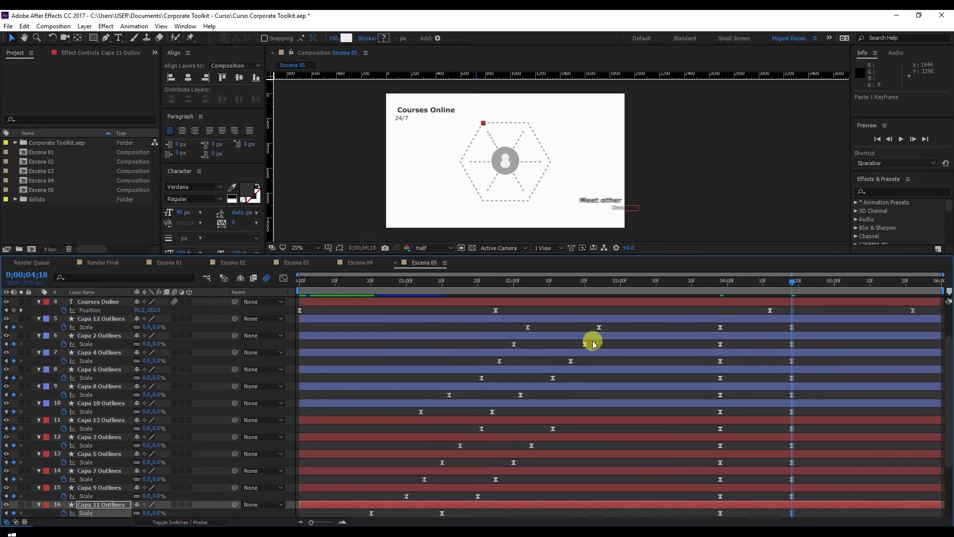
# Move Capa 12 Outlines' exit Scale keyframes to start about 0;00;03;22 and those of Capa 2 through Capa 10 Outlines at 0;00;03;26.
pyautogui.click(699, 318)
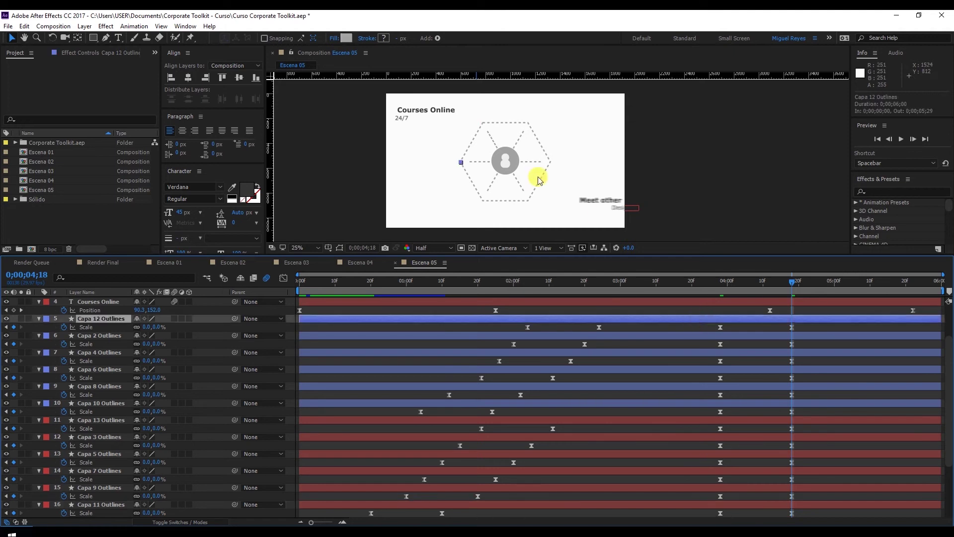
pyautogui.click(709, 282)
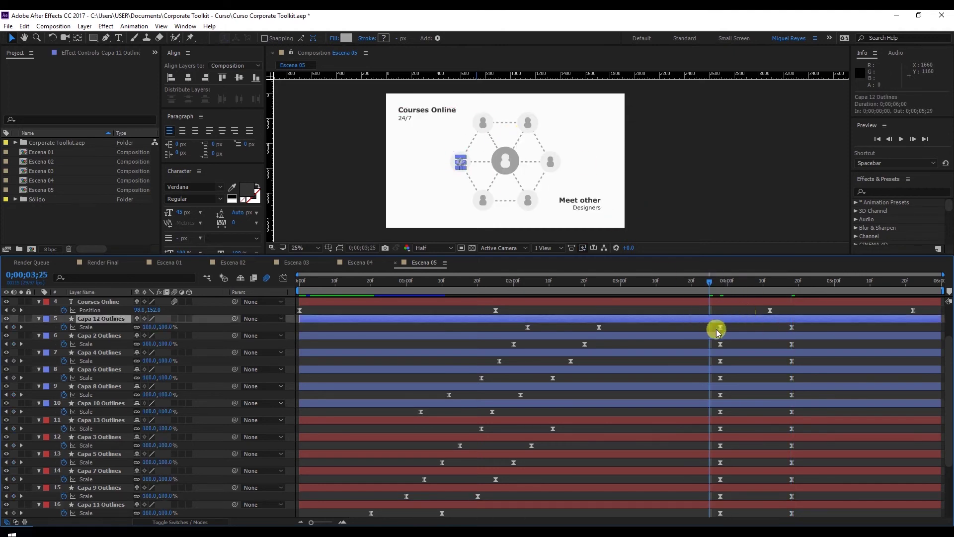
pyautogui.moveTo(712, 329); pyautogui.dragTo(716, 415)
pyautogui.click(784, 329)
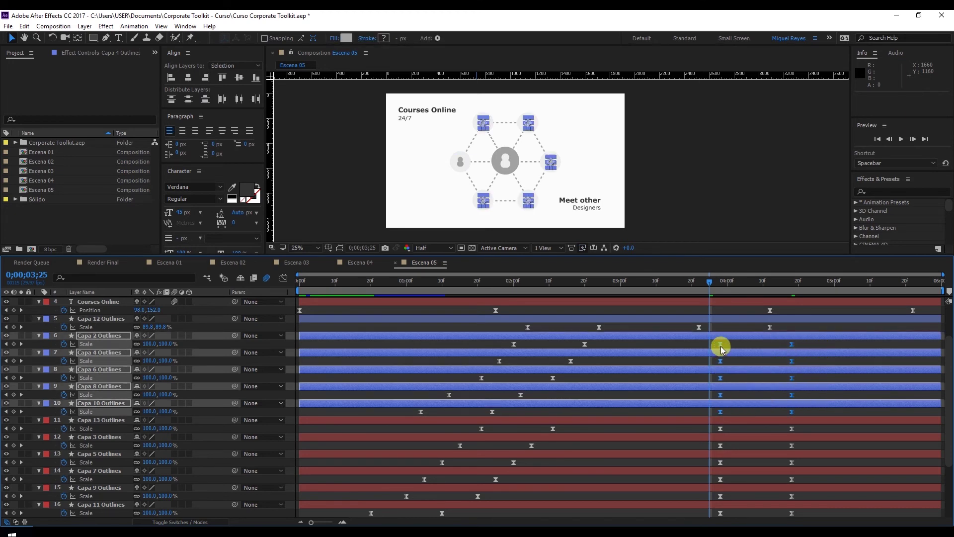
pyautogui.moveTo(720, 347)
pyautogui.mouseDown()
pyautogui.moveTo(723, 336)
pyautogui.moveTo(716, 348)
pyautogui.mouseUp()
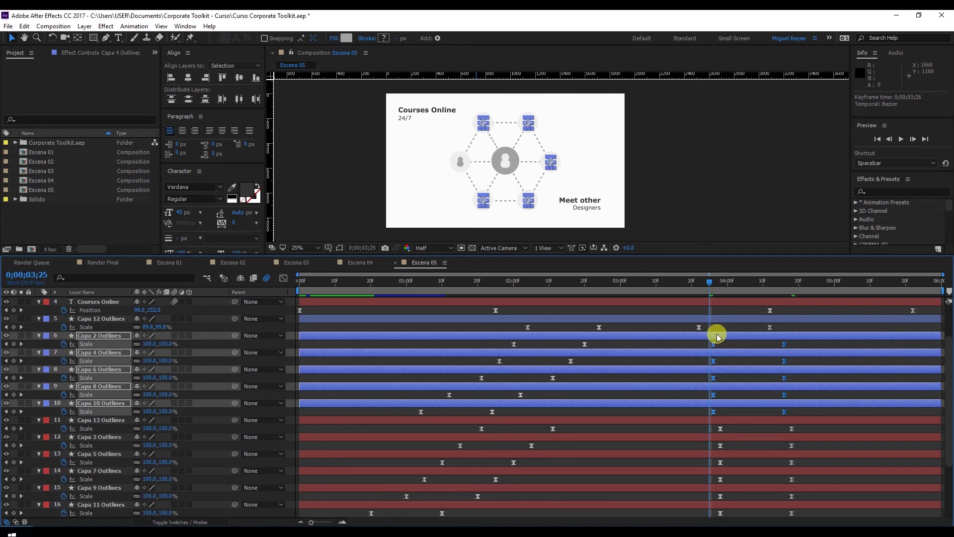
# Stagger the exit Scale keyframe pairs of Capa 4, 6, 8 and 10 Outlines progressively later than Capa 2 Outlines.
pyautogui.keyDown('ctrl'); pyautogui.click(717, 336); pyautogui.keyUp('ctrl')
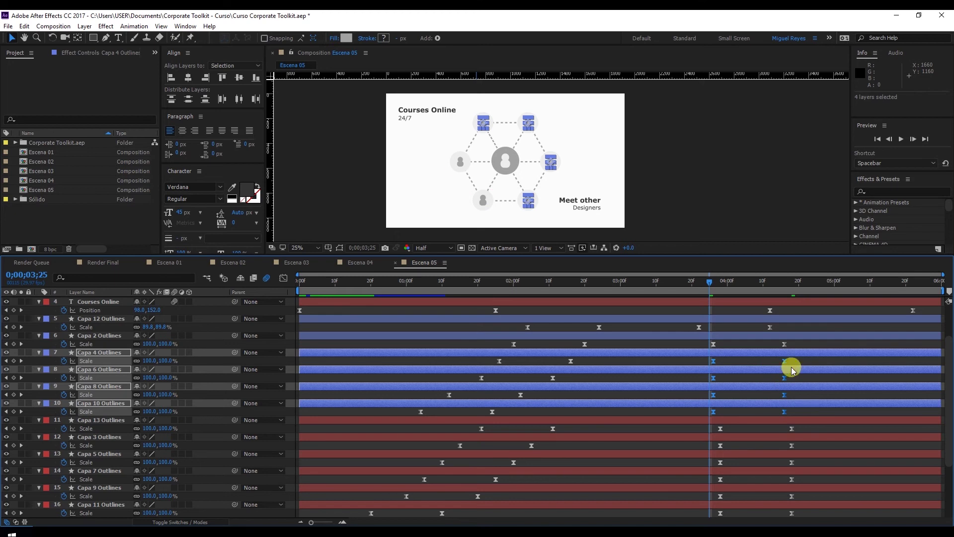
pyautogui.moveTo(715, 362); pyautogui.dragTo(732, 355)
pyautogui.hotkey('ctrl', 'z')
pyautogui.hotkey('ctrl', 'z')
pyautogui.hotkey('ctrl', 'z')
pyautogui.hotkey('ctrl', 'z')
pyautogui.hotkey('ctrl', 'z')
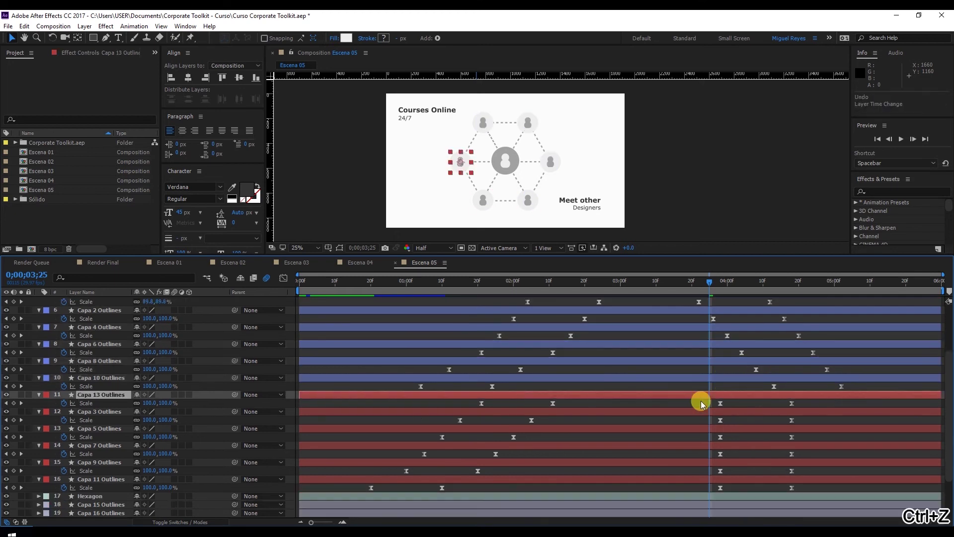
# Stagger the exit Scale keyframe pairs of the circle layers from Capa 13 Outlines first to Capa 11 Outlines last, ending at 0;00;04;25 for its start.
pyautogui.moveTo(701, 401); pyautogui.dragTo(805, 490)
pyautogui.moveTo(721, 403); pyautogui.dragTo(759, 420)
pyautogui.moveTo(760, 437); pyautogui.dragTo(788, 453)
pyautogui.moveTo(789, 471); pyautogui.dragTo(803, 471)
pyautogui.moveTo(883, 484); pyautogui.dragTo(803, 471)
pyautogui.hotkey('ctrl', 'z')
pyautogui.moveTo(882, 483); pyautogui.dragTo(798, 492)
pyautogui.moveTo(802, 488); pyautogui.dragTo(819, 488)
pyautogui.scroll(-1, 820, 443)
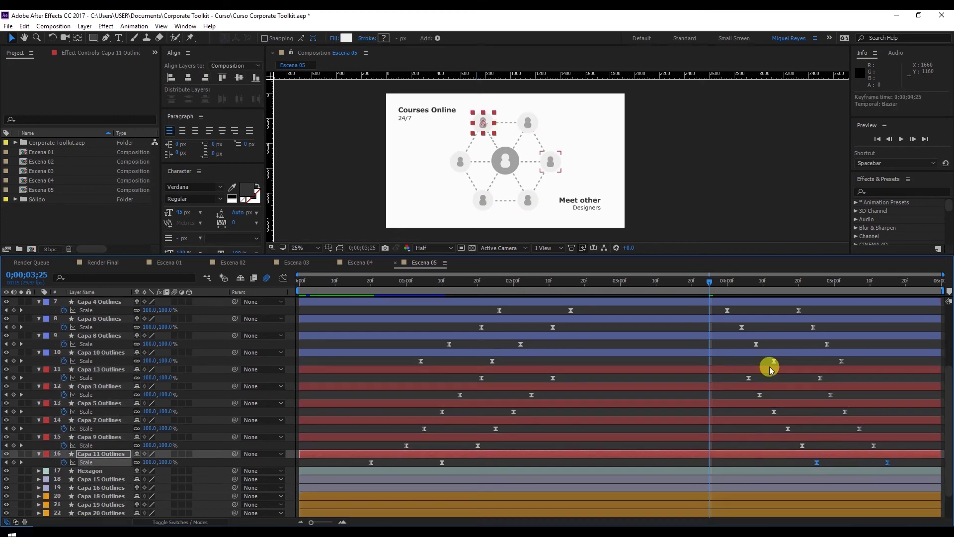
# Play back the staggered icon and circle exit from 0;00;03;18.
pyautogui.moveTo(701, 282)
pyautogui.mouseDown()
pyautogui.moveTo(678, 285)
pyautogui.moveTo(686, 285)
pyautogui.mouseUp()
pyautogui.press('space')
# Stop the playback and collapse the keyframe rows of all layers in Escena 05.
pyautogui.press('space')
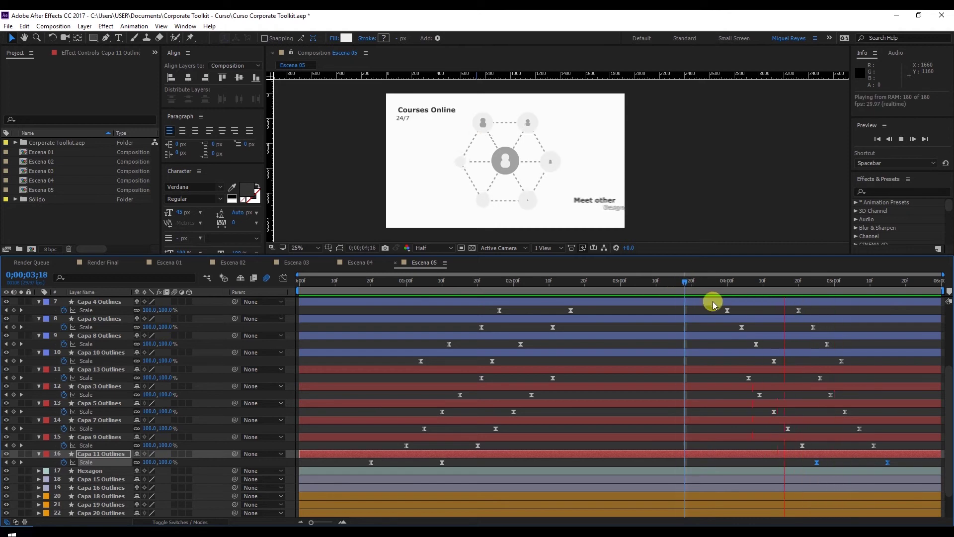
pyautogui.press('space')
pyautogui.scroll(3, 729, 352)
pyautogui.click(729, 352)
pyautogui.moveTo(666, 285); pyautogui.dragTo(714, 308)
pyautogui.scroll(-4, 682, 403)
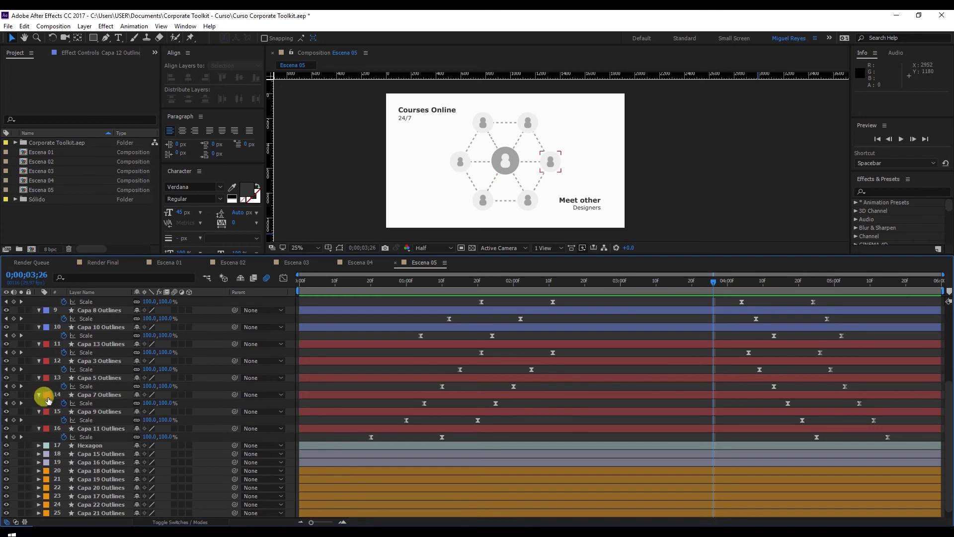
pyautogui.scroll(2, 104, 410)
pyautogui.press('u')
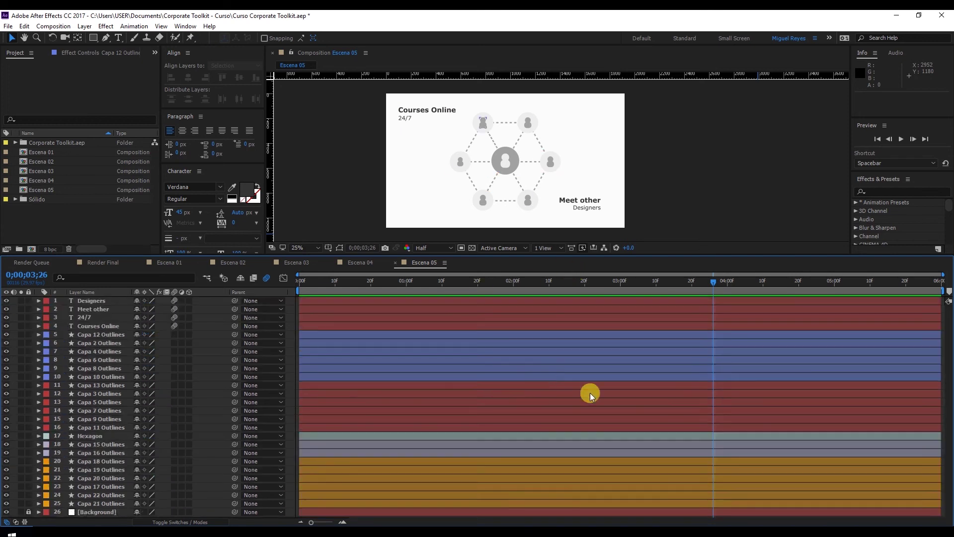
# Reveal the Hexagon layer's End keyframes and add an End keyframe holding 100% at 0;00;04;08.
pyautogui.moveTo(714, 282); pyautogui.dragTo(692, 283)
pyautogui.click(90, 436)
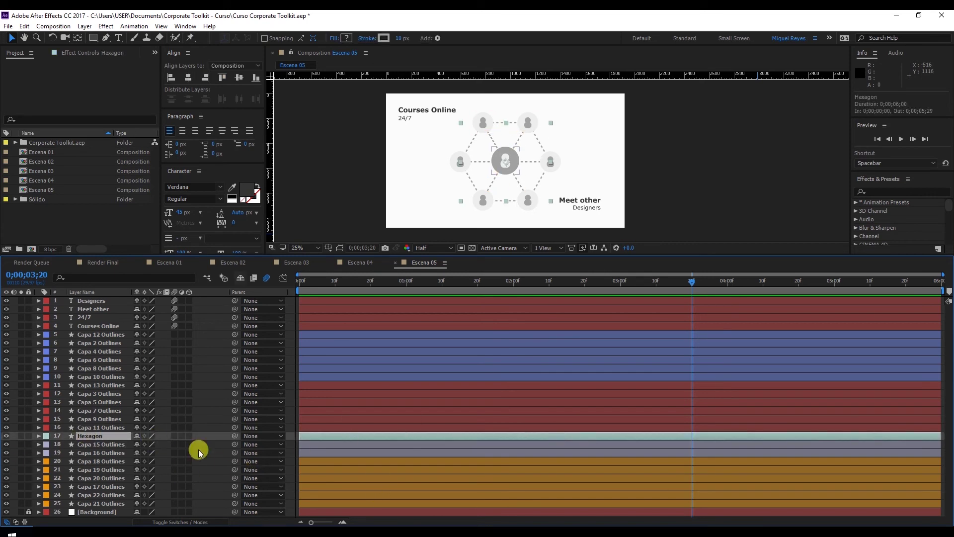
pyautogui.press('u')
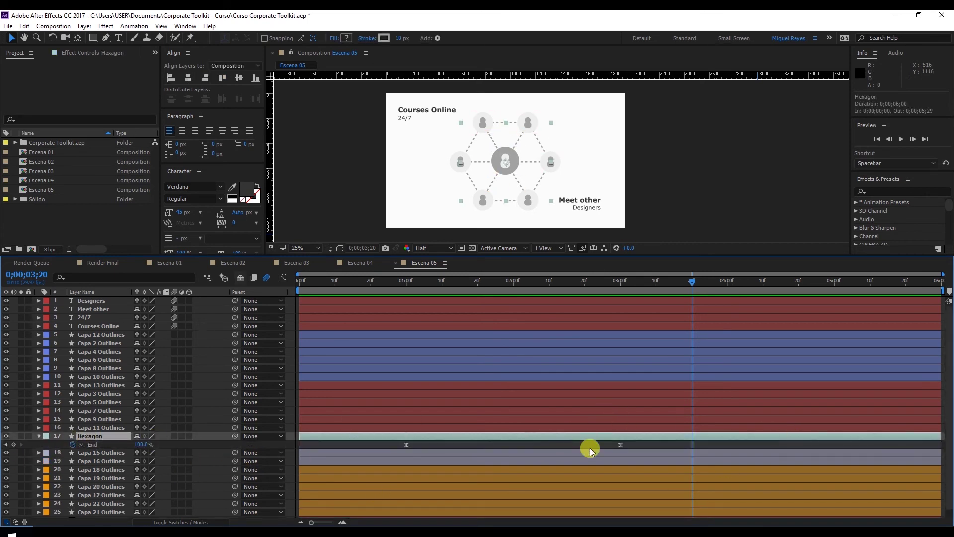
pyautogui.moveTo(445, 285); pyautogui.dragTo(639, 286)
pyautogui.moveTo(756, 298)
pyautogui.mouseDown()
pyautogui.moveTo(770, 300)
pyautogui.moveTo(756, 304)
pyautogui.mouseUp()
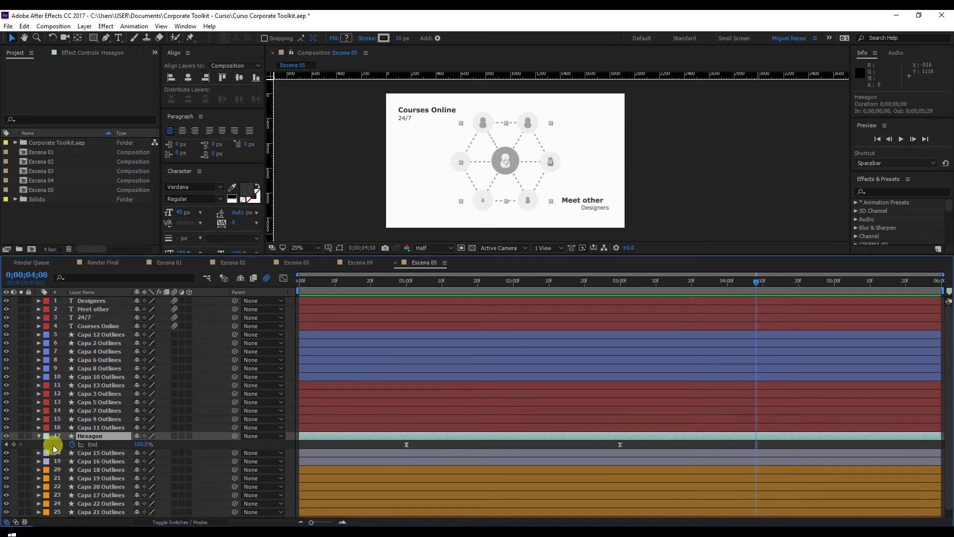
pyautogui.click(14, 446)
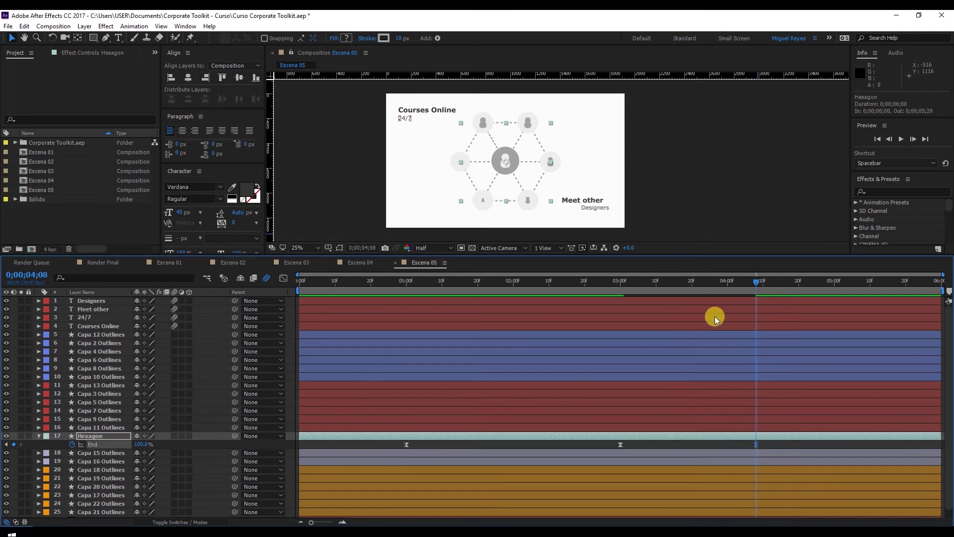
# Set the Hexagon's End to 0% at 0;00;05;15 and preview the outline's exit.
pyautogui.click(870, 282)
pyautogui.moveTo(872, 286); pyautogui.dragTo(889, 285)
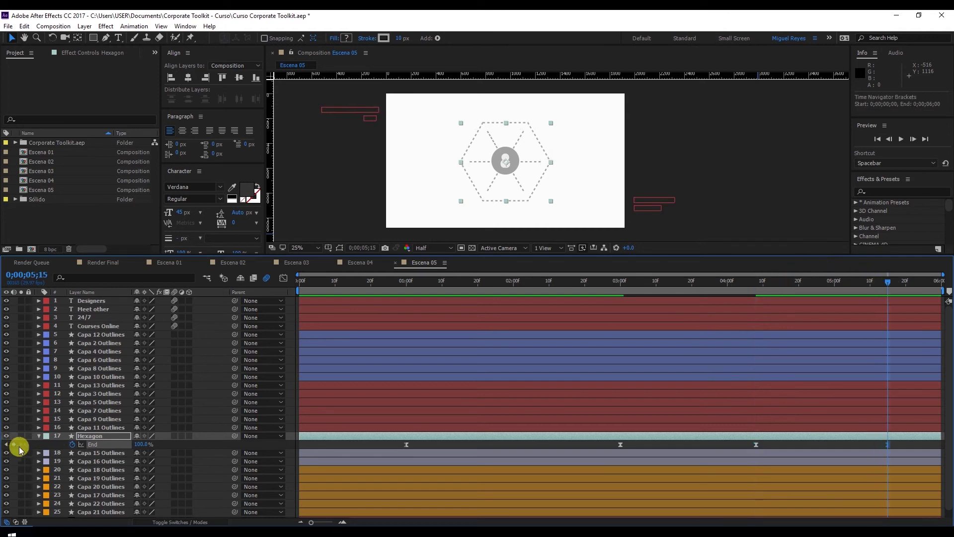
pyautogui.click(183, 447)
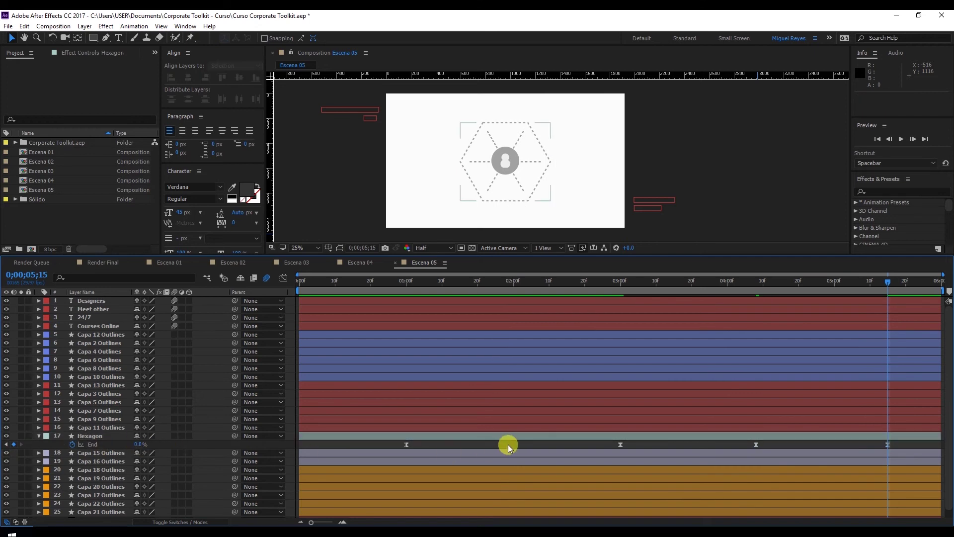
pyautogui.click(730, 284)
pyautogui.press('space')
pyautogui.click(726, 287)
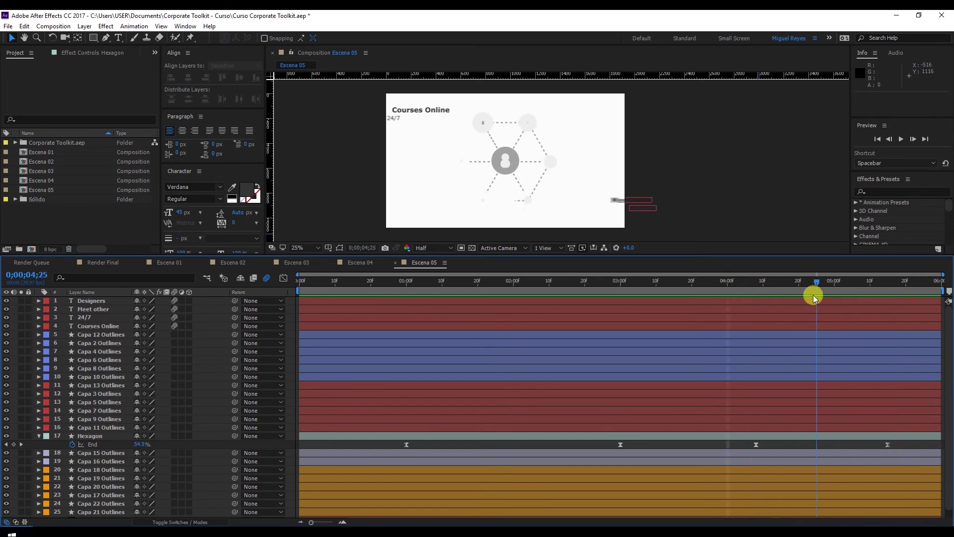
pyautogui.click(714, 290)
# Copy the Start keyframes of the line layers Capa 17 through Capa 22 Outlines to form an exit from 0;00;03;26 to about 0;00;04;23.
pyautogui.click(39, 435)
pyautogui.click(99, 461)
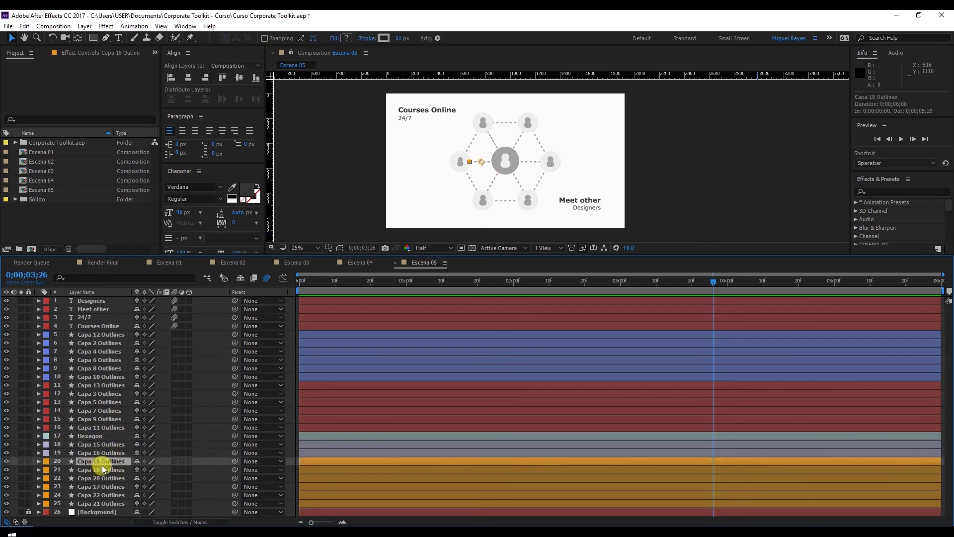
pyautogui.keyDown('shift'); pyautogui.click(109, 504); pyautogui.keyUp('shift')
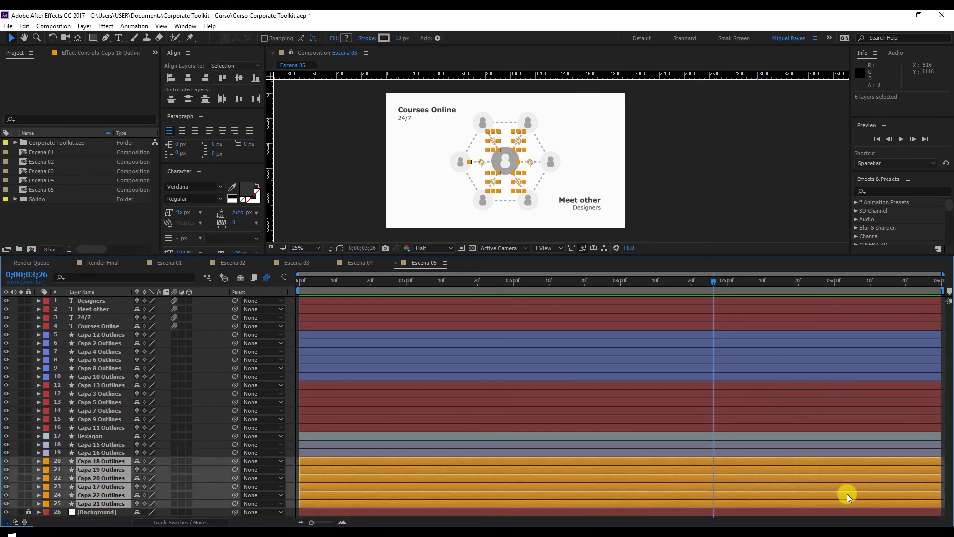
pyautogui.press('u')
pyautogui.scroll(-2, 885, 482)
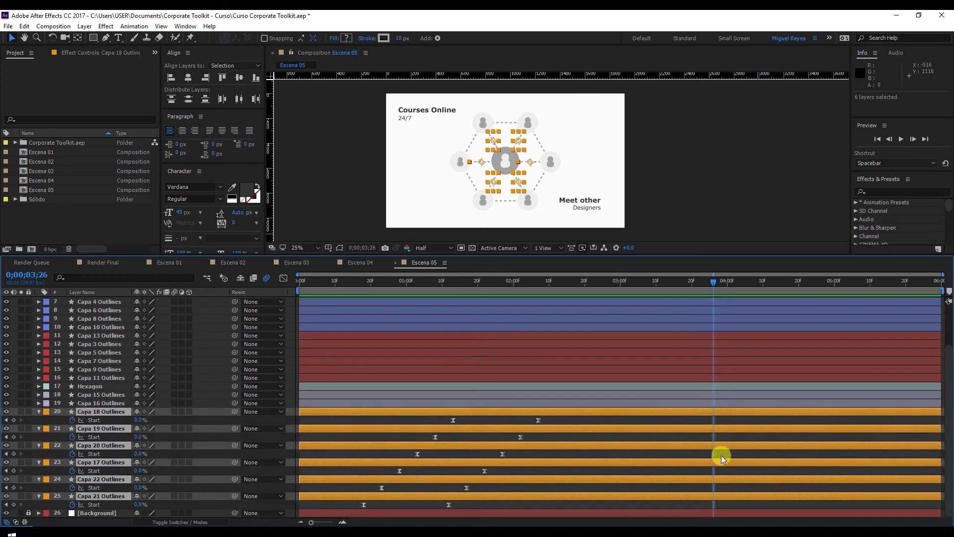
pyautogui.click(540, 419)
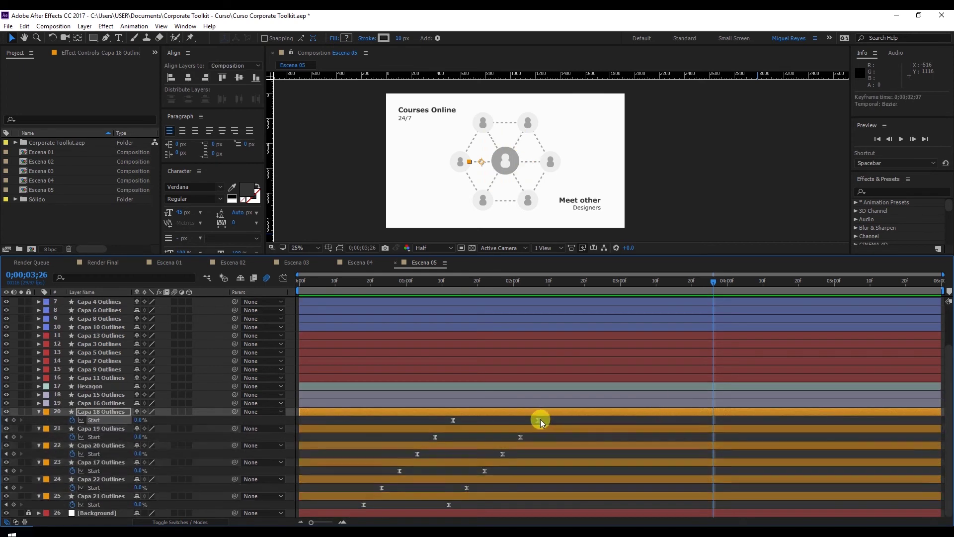
pyautogui.hotkey('ctrl', 'c')
pyautogui.hotkey('ctrl', 'v')
pyautogui.click(520, 437)
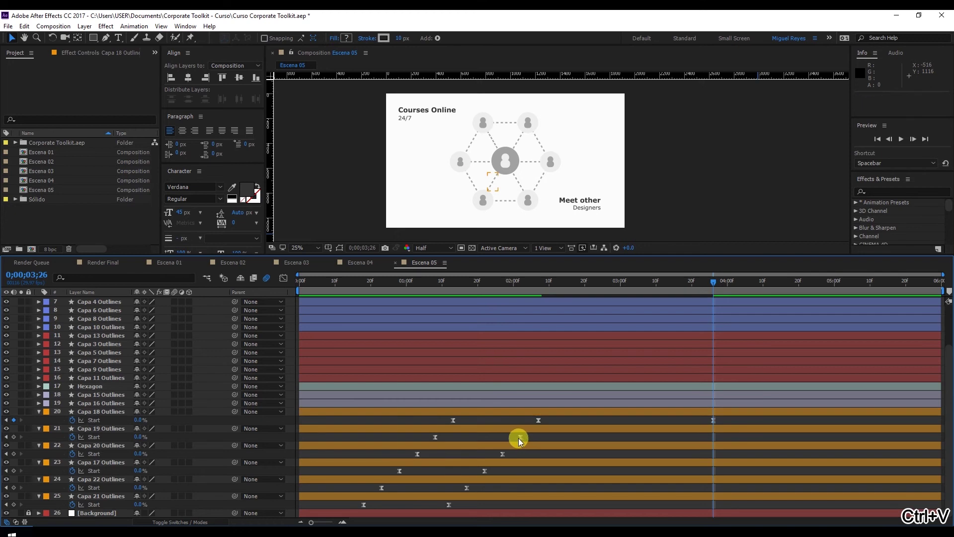
pyautogui.hotkey('ctrl', 'c')
pyautogui.hotkey('ctrl', 'v')
pyautogui.click(809, 283)
pyautogui.hotkey('ctrl', 'v')
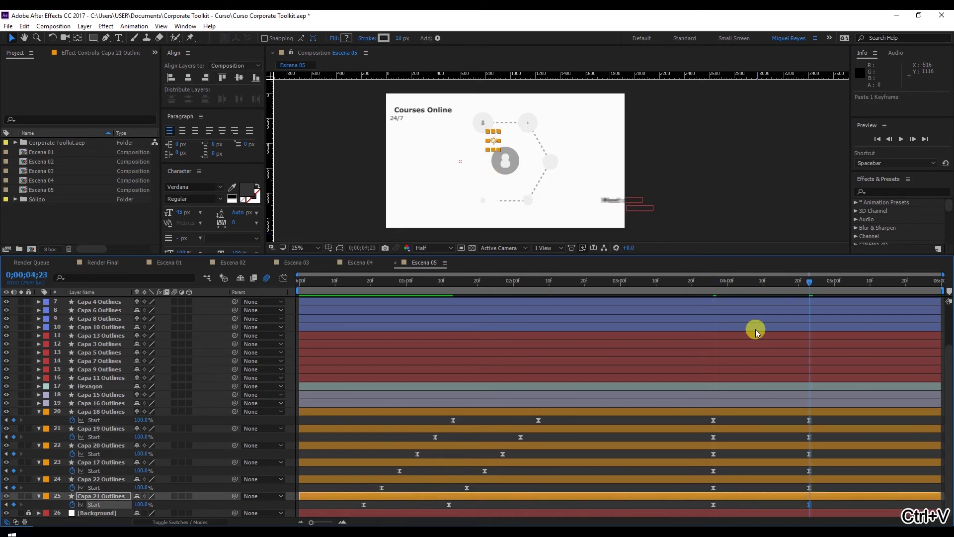
# Stagger the exit Start keyframe pairs progressively later from Capa 19 Outlines down to Capa 21 Outlines, the last starting at about 0;00;04;18.
pyautogui.moveTo(829, 434); pyautogui.dragTo(703, 508)
pyautogui.moveTo(713, 437); pyautogui.dragTo(727, 437)
pyautogui.moveTo(727, 454); pyautogui.dragTo(773, 488)
pyautogui.hotkey('ctrl', 'z')
pyautogui.moveTo(774, 505); pyautogui.dragTo(792, 505)
# Play back the staggered line exit and inspect the network's center up close.
pyautogui.click(713, 282)
pyautogui.press('space')
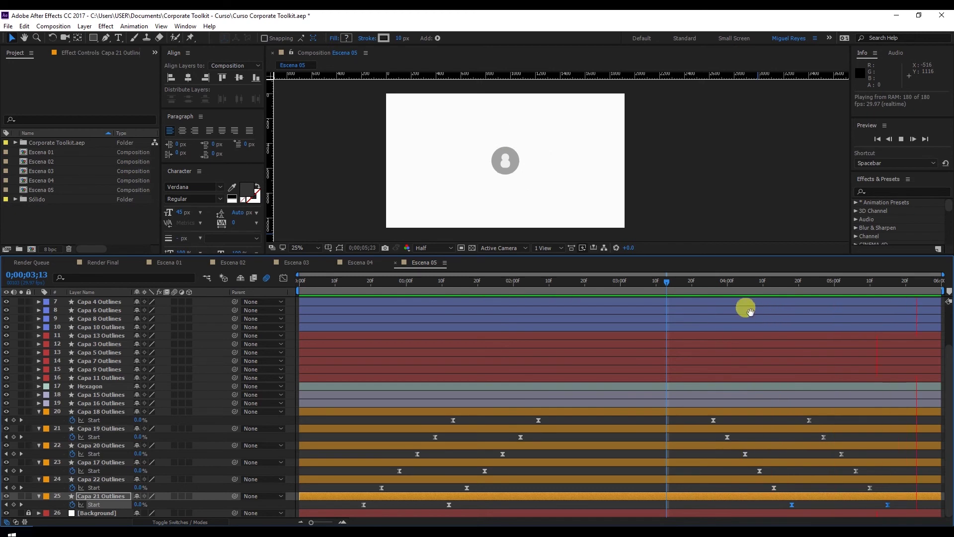
pyautogui.moveTo(691, 288); pyautogui.dragTo(697, 407)
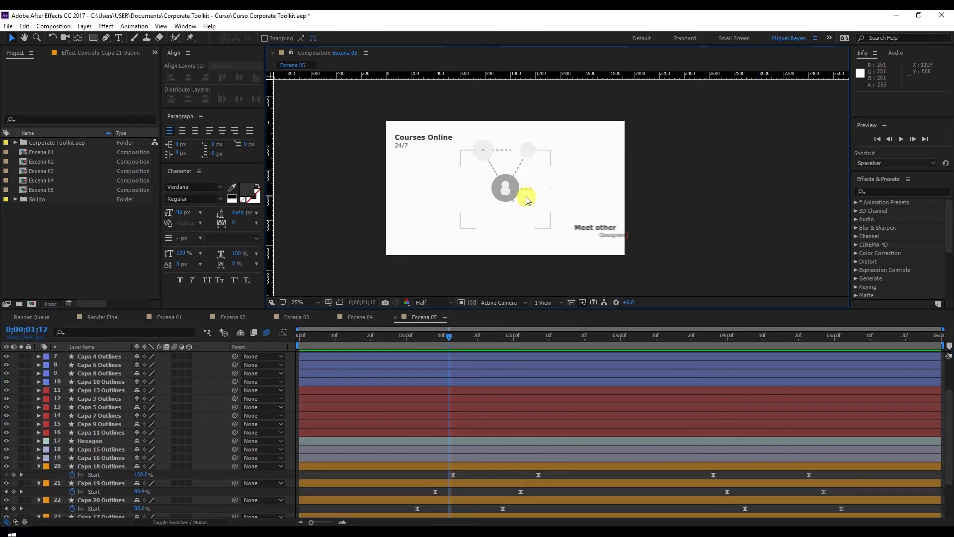
pyautogui.press('.')
pyautogui.press('.')
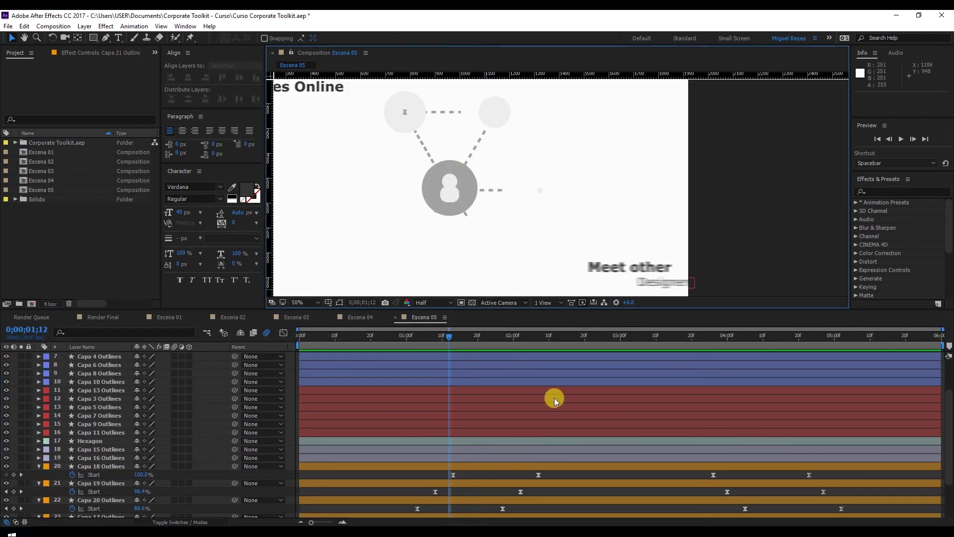
# Collapse the open keyframe rows and reveal the Scale keyframes of Capa 15 and Capa 16 Outlines.
pyautogui.click(94, 450)
pyautogui.scroll(-1, 166, 455)
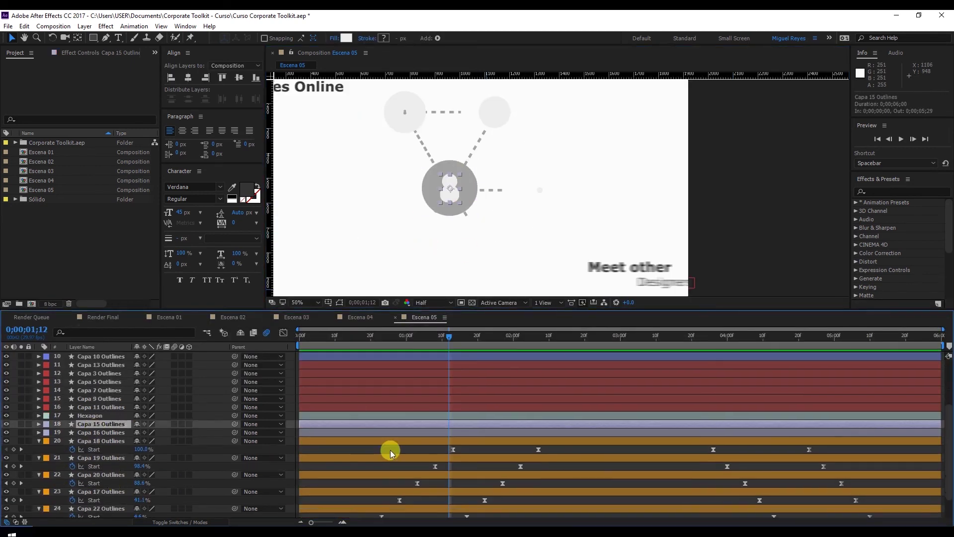
pyautogui.click(765, 260)
pyautogui.press('u')
pyautogui.scroll(3, 165, 450)
pyautogui.press('u')
pyautogui.scroll(-5, 85, 439)
pyautogui.click(93, 446)
pyautogui.keyDown('shift'); pyautogui.click(98, 454); pyautogui.keyUp('shift')
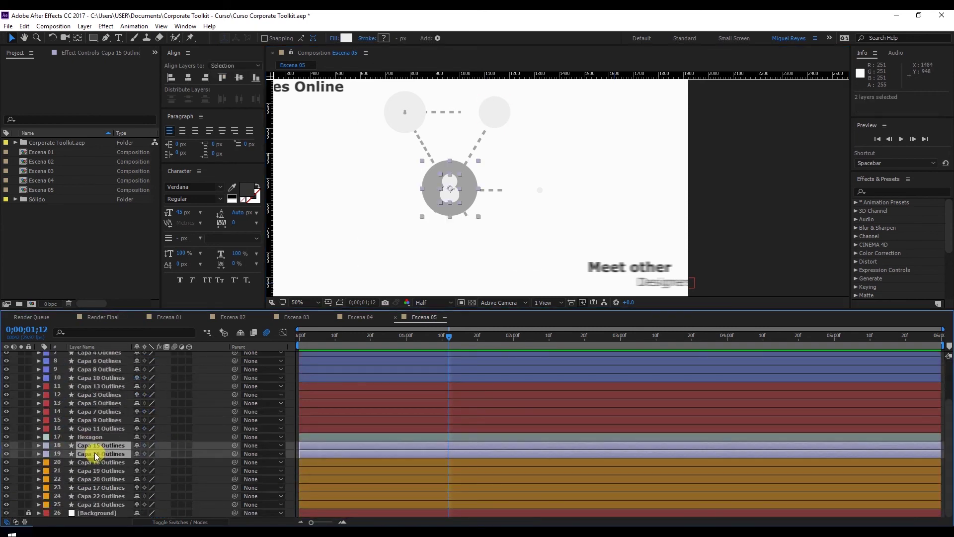
pyautogui.press('s')
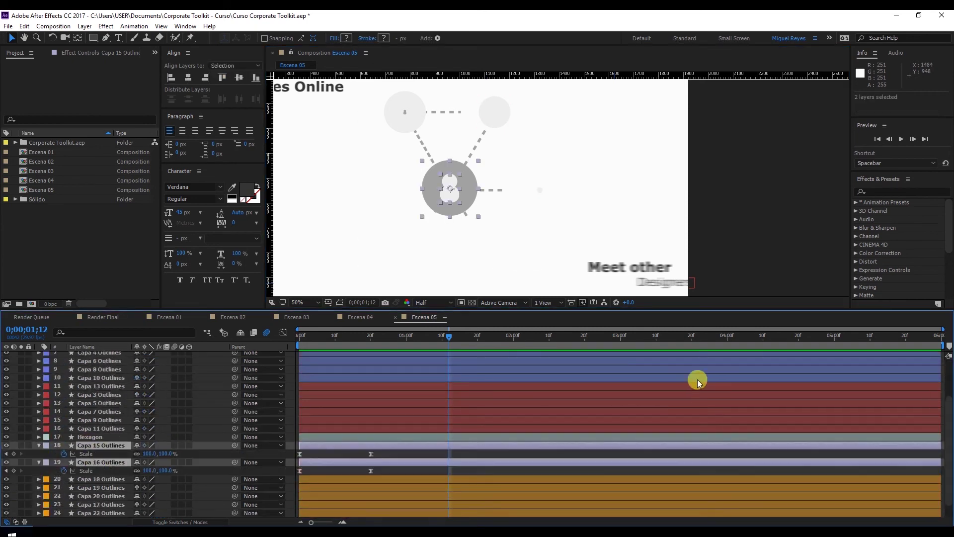
# Add exit Scale keyframes to Capa 15 and Capa 16 Outlines from 0;00;04;12 to about 0;00;05;00, reusing their entrance keyframes.
pyautogui.moveTo(613, 339); pyautogui.dragTo(764, 351)
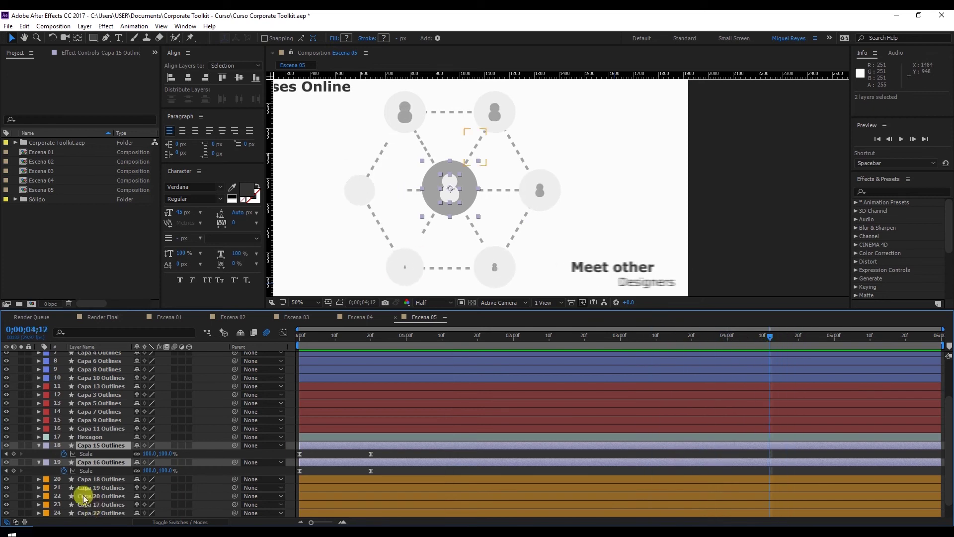
pyautogui.click(371, 454)
pyautogui.hotkey('ctrl', 'v')
pyautogui.hotkey('ctrl', 'v')
pyautogui.moveTo(770, 339); pyautogui.dragTo(833, 337)
pyautogui.click(371, 471)
pyautogui.hotkey('ctrl', 'v')
pyautogui.hotkey('ctrl', 'v')
# Move the exit Scale keyframe pairs to start at about 0;00;04;16 for Capa 15 Outlines and 0;00;04;21 for Capa 16 Outlines.
pyautogui.moveTo(750, 345); pyautogui.dragTo(791, 339)
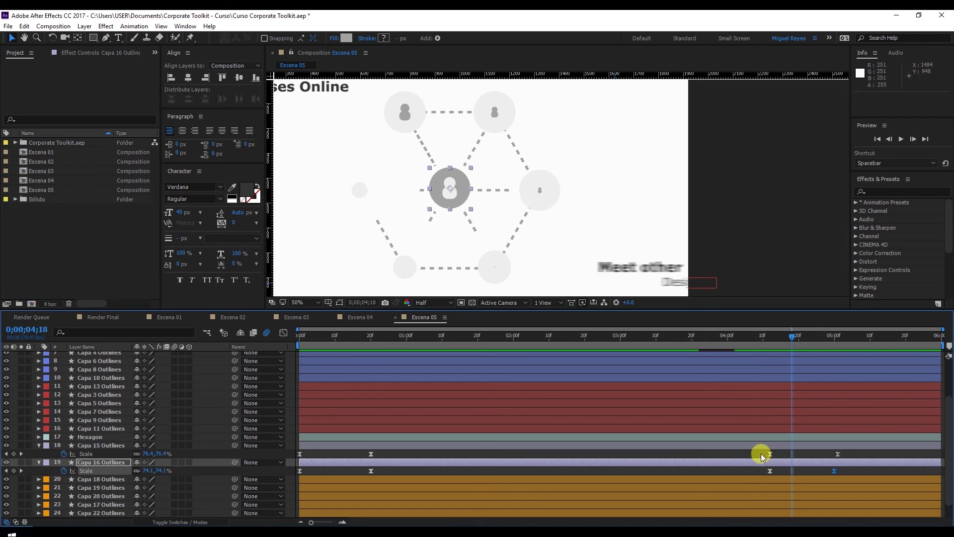
pyautogui.moveTo(833, 469); pyautogui.dragTo(761, 450)
pyautogui.moveTo(770, 454); pyautogui.dragTo(803, 453)
pyautogui.click(816, 443)
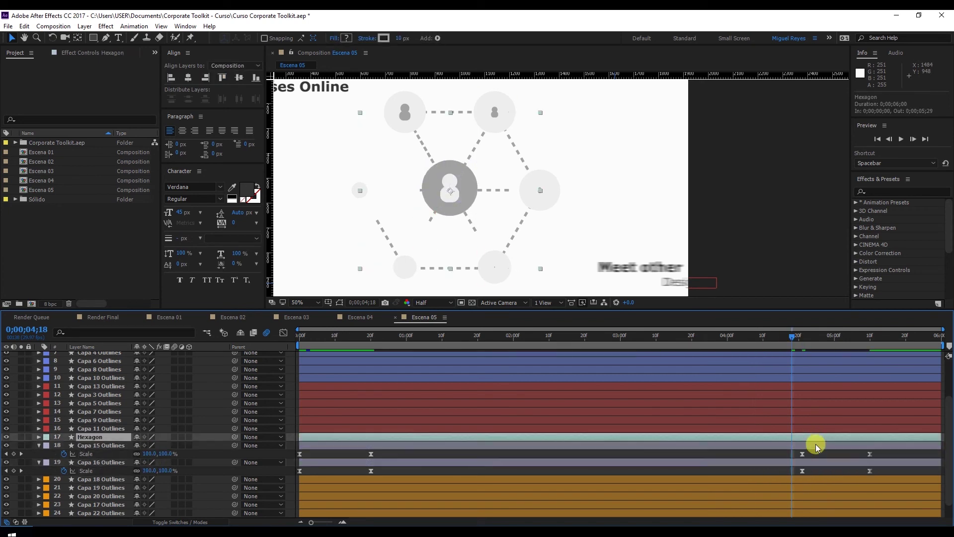
pyautogui.moveTo(794, 455); pyautogui.dragTo(850, 454)
pyautogui.click(837, 453)
# Enlarge the composition view, play back the whole animation and check the exit between 0;00;04;17 and 0;00;04;29.
pyautogui.click(759, 341)
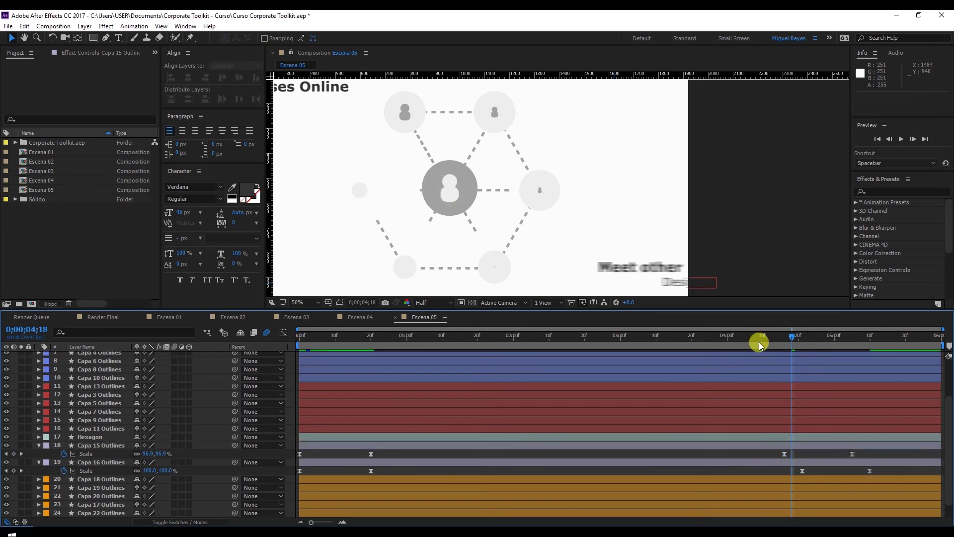
pyautogui.press('space')
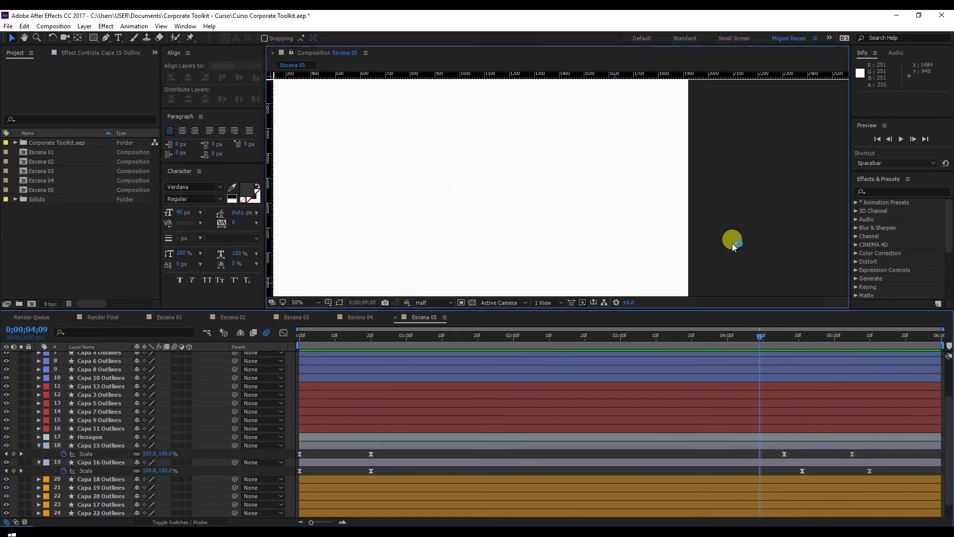
pyautogui.scroll(-2, 596, 229)
pyautogui.moveTo(617, 313); pyautogui.dragTo(619, 400)
pyautogui.scroll(2, 557, 284)
pyautogui.press('space')
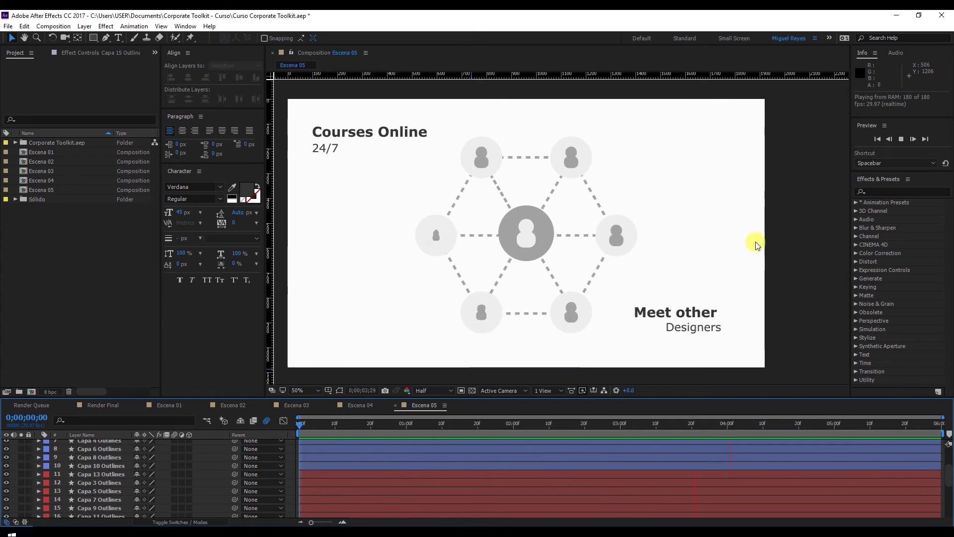
pyautogui.press('space')
pyautogui.click(787, 423)
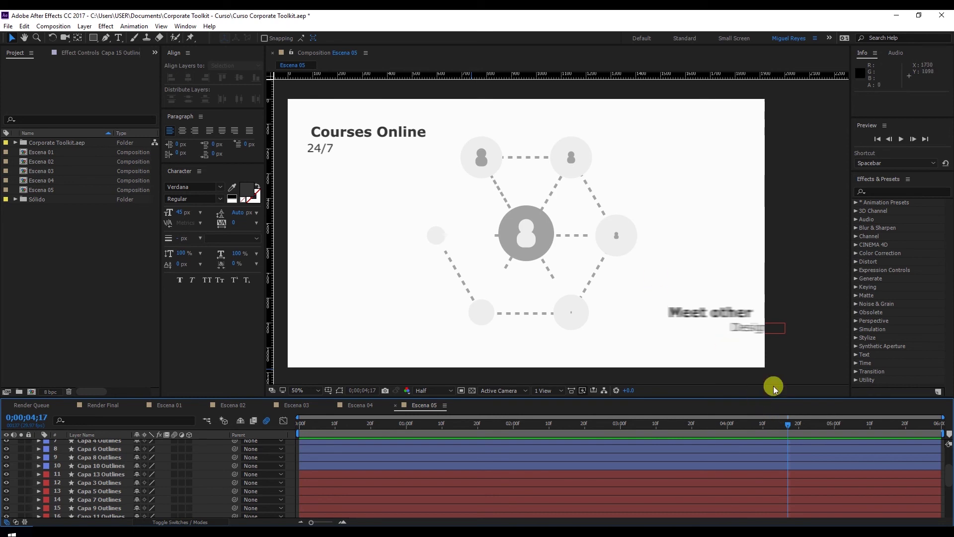
pyautogui.moveTo(794, 426); pyautogui.dragTo(830, 426)
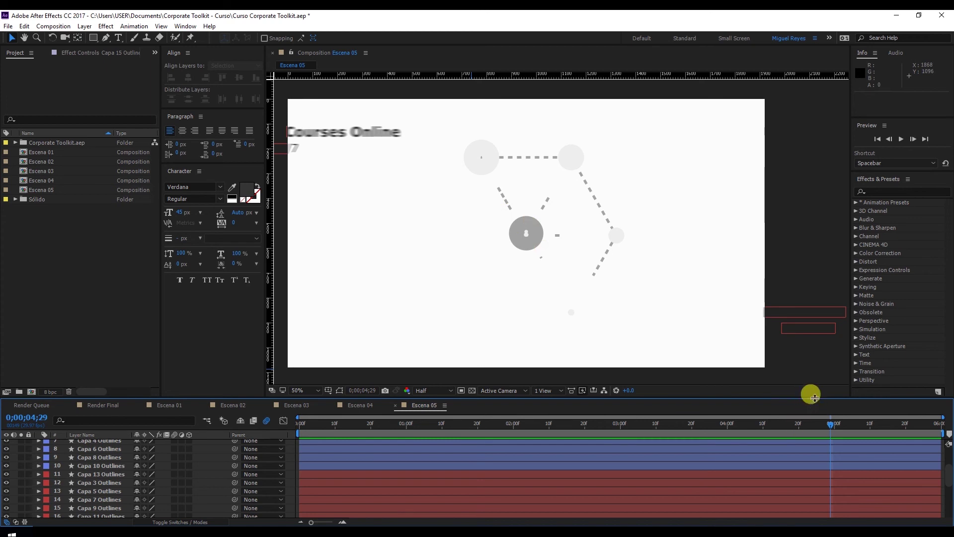
# Shift the exit Scale keyframes of Capa 15 and Capa 16 Outlines to start at about 0;00;05;05 and 0;00;05;10, and preview from 0;00;04;25.
pyautogui.moveTo(811, 395); pyautogui.dragTo(818, 330)
pyautogui.moveTo(774, 476); pyautogui.dragTo(852, 476)
pyautogui.click(817, 362)
pyautogui.press('space')
pyautogui.click(683, 224)
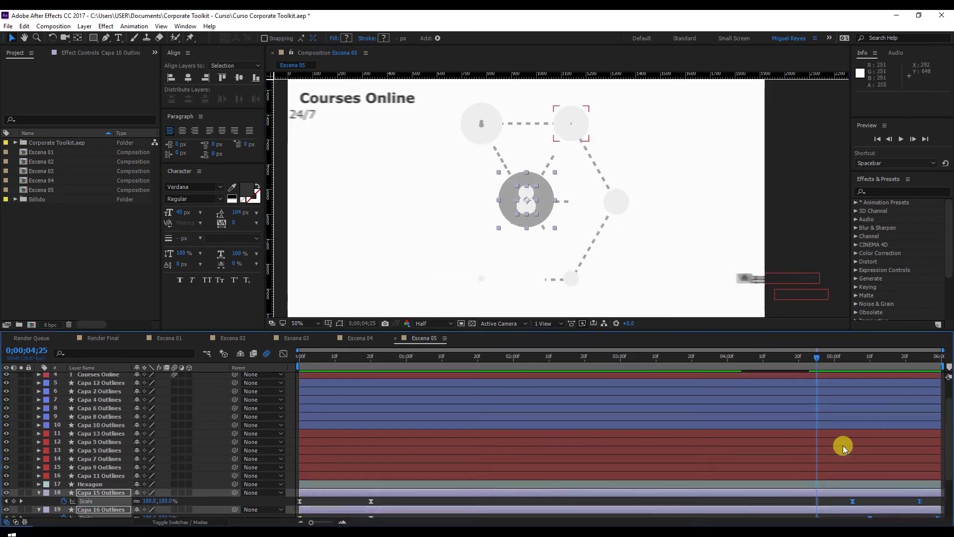
# Deselect the Scale keyframes and collapse the Capa 15 and Capa 16 Outlines rows.
pyautogui.scroll(-3, 843, 445)
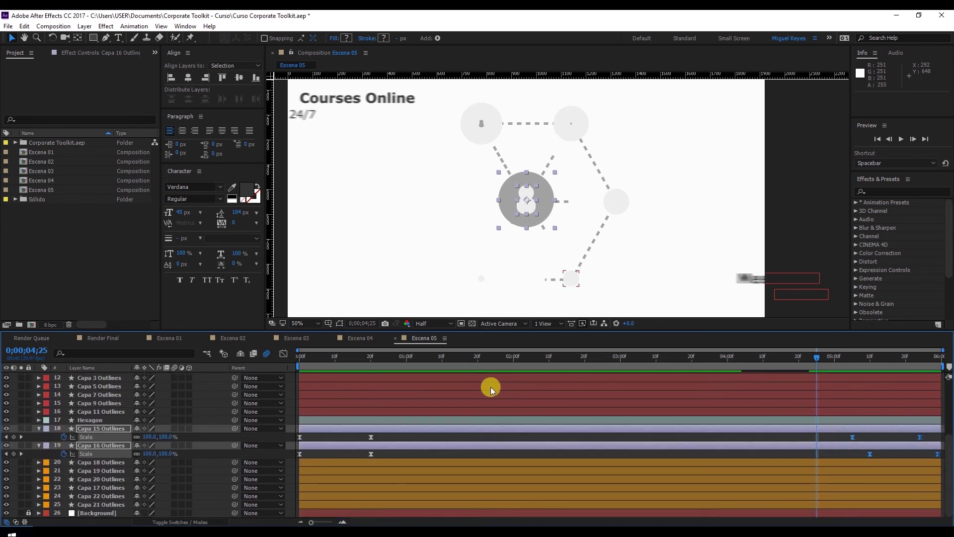
pyautogui.scroll(3, 488, 387)
pyautogui.click(791, 238)
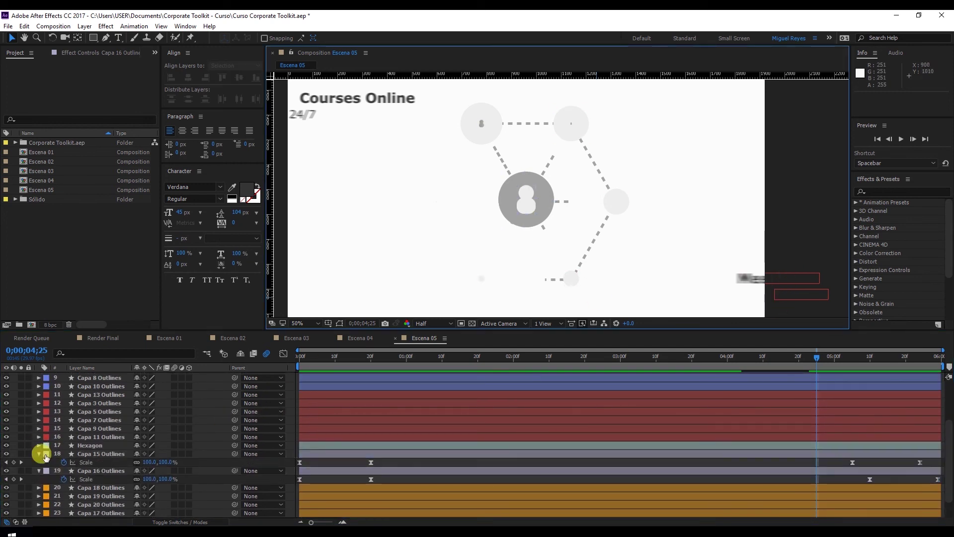
pyautogui.click(38, 453)
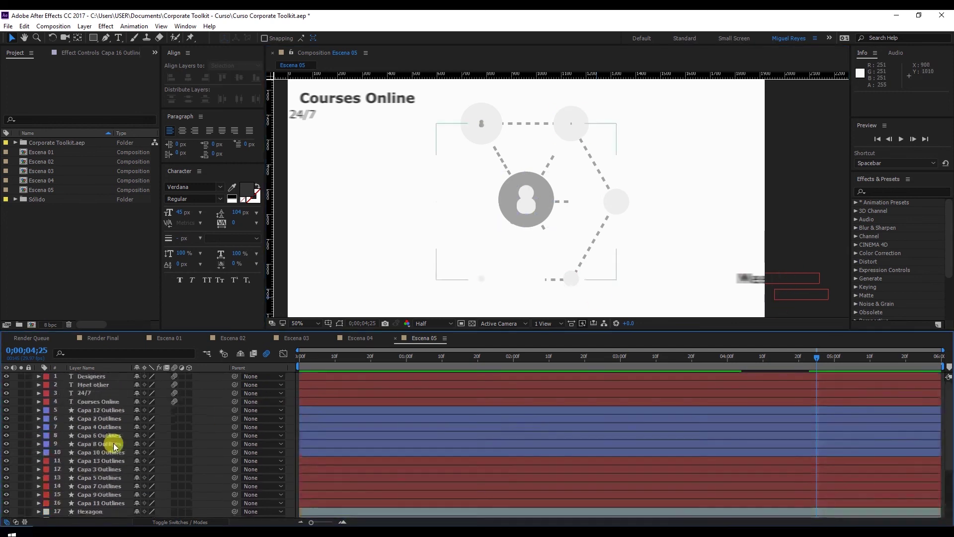
# Add a two-node camera with the 35mm preset to the Escena 05 composition and dismiss the 2D layers warning.
pyautogui.click(85, 26)
pyautogui.moveTo(98, 38)
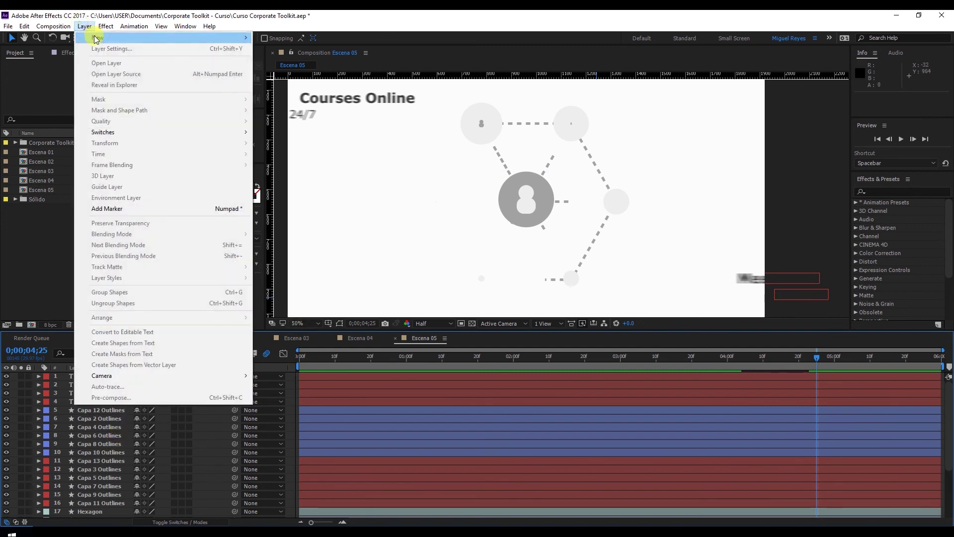
pyautogui.click(294, 70)
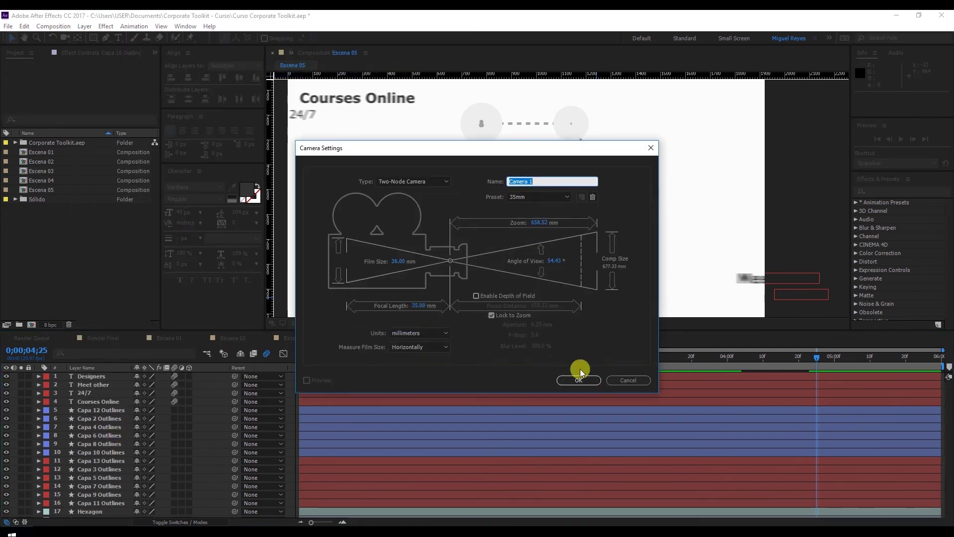
pyautogui.click(546, 201)
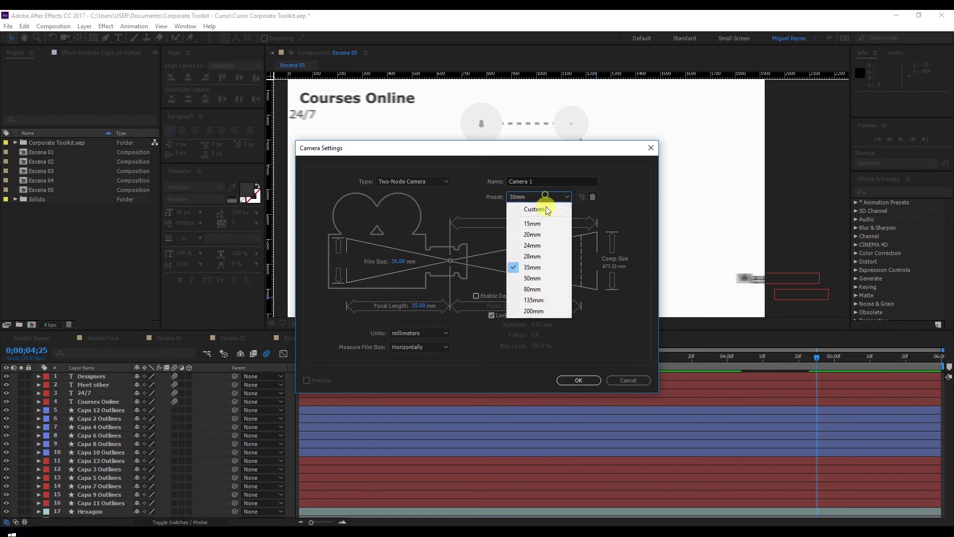
pyautogui.click(548, 266)
pyautogui.click(586, 381)
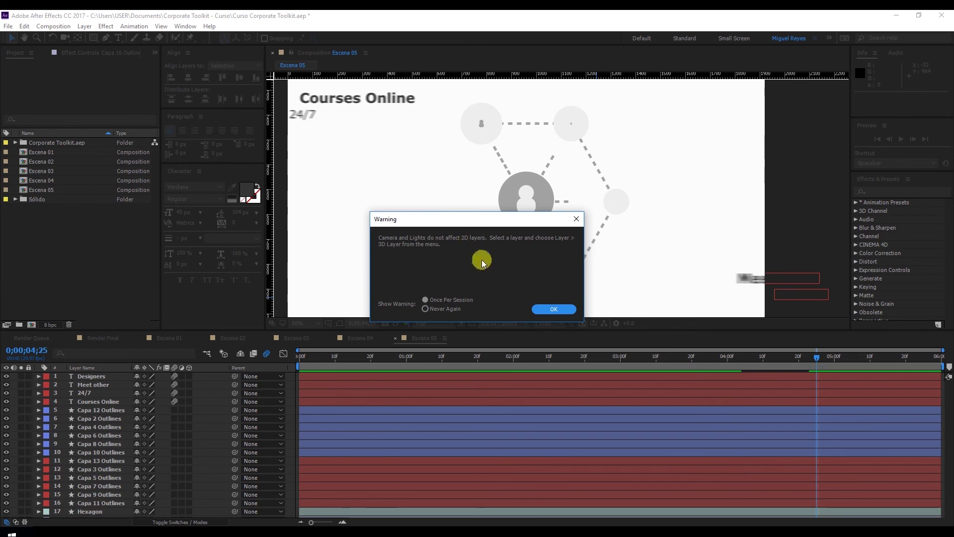
pyautogui.click(555, 310)
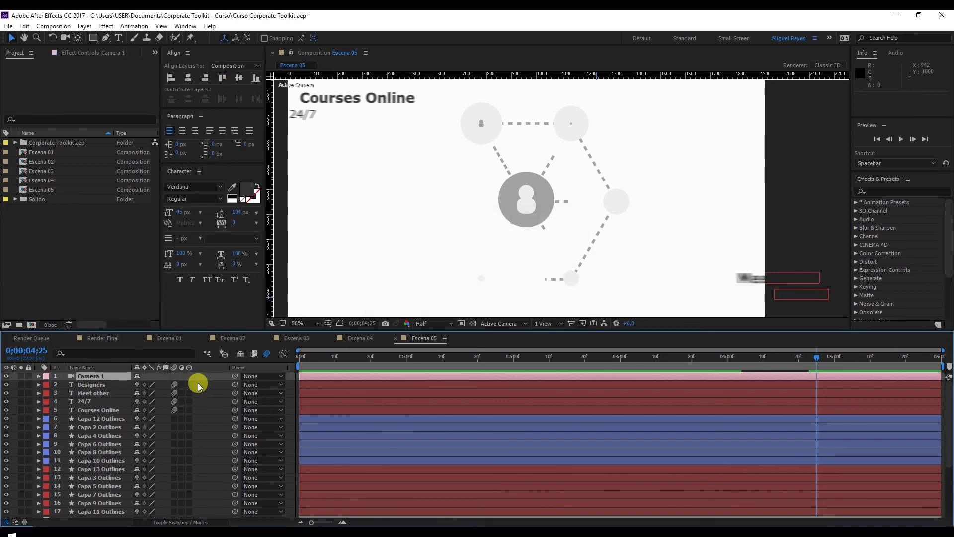
# Make every layer from Designers down to Capa 21 Outlines a 3D layer, leaving out the Background.
pyautogui.moveTo(189, 388); pyautogui.dragTo(188, 501)
pyautogui.scroll(-3, 189, 501)
pyautogui.moveTo(188, 437); pyautogui.dragTo(191, 506)
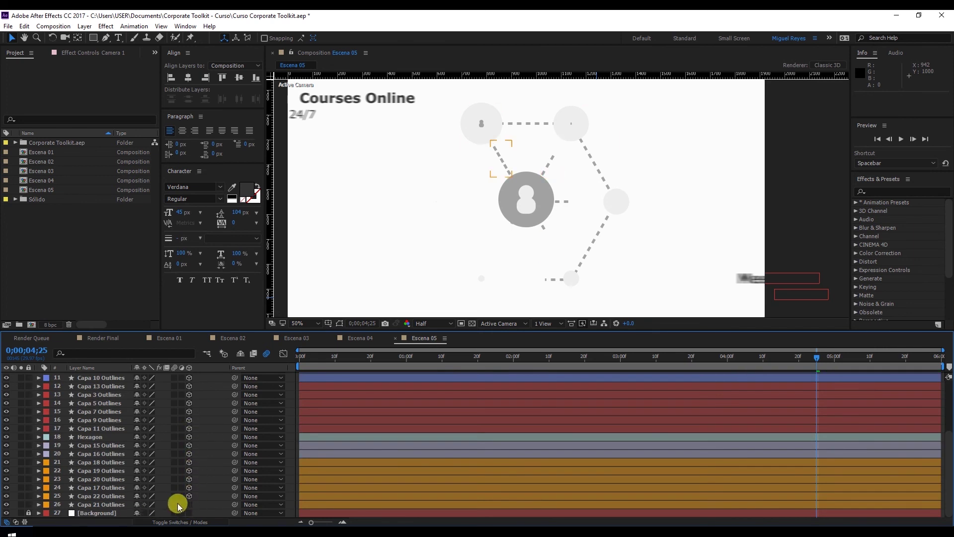
pyautogui.scroll(5, 273, 448)
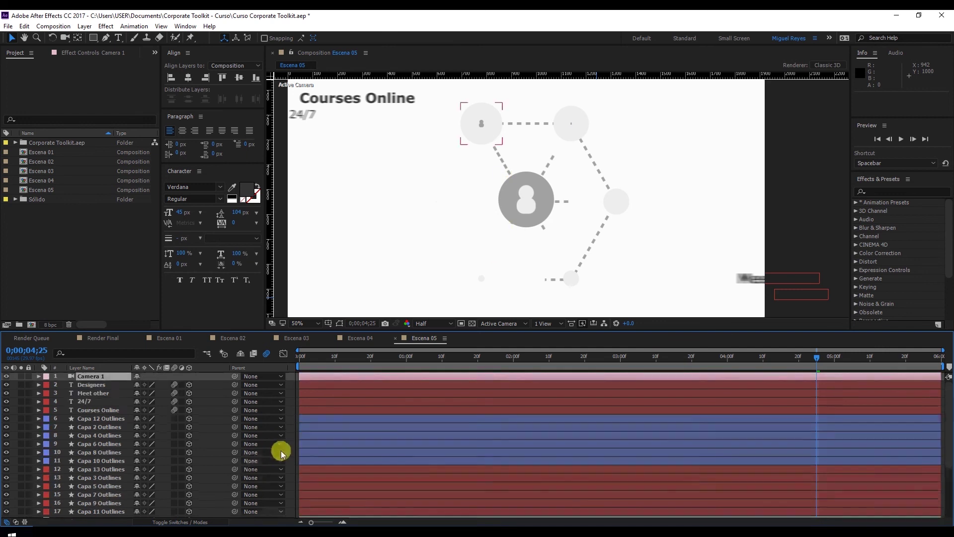
# Expand Camera 1's Transform properties and set a starting Position keyframe at 0;00;00;00.
pyautogui.moveTo(321, 367); pyautogui.dragTo(338, 366)
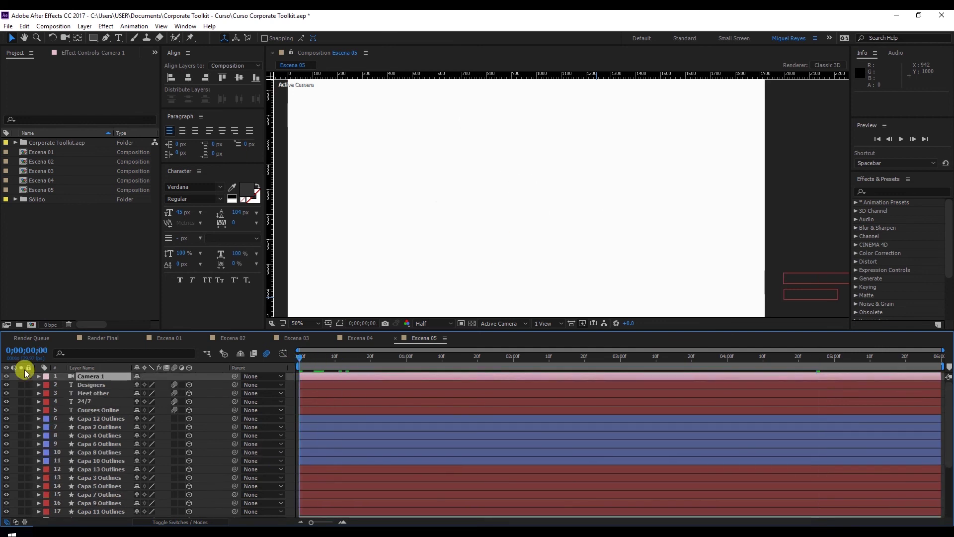
pyautogui.click(38, 376)
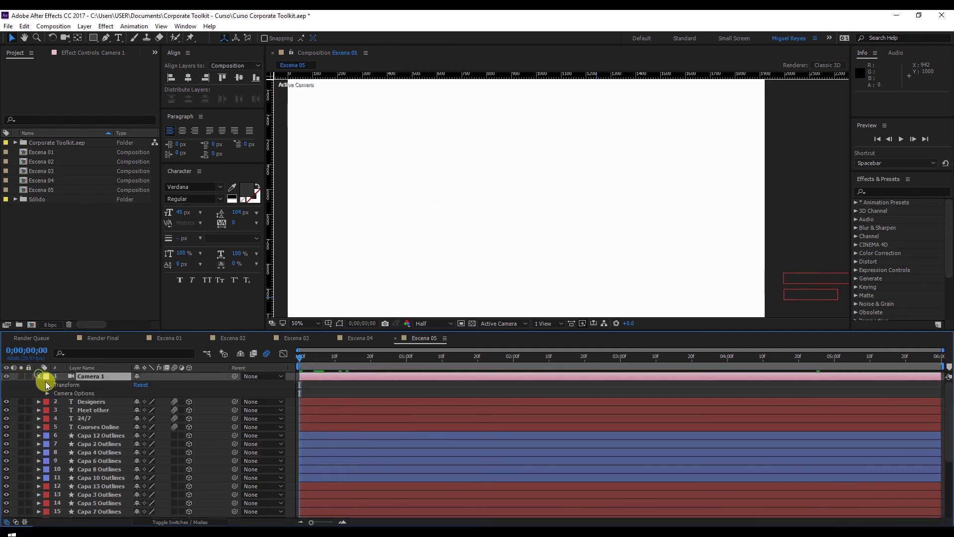
pyautogui.click(49, 384)
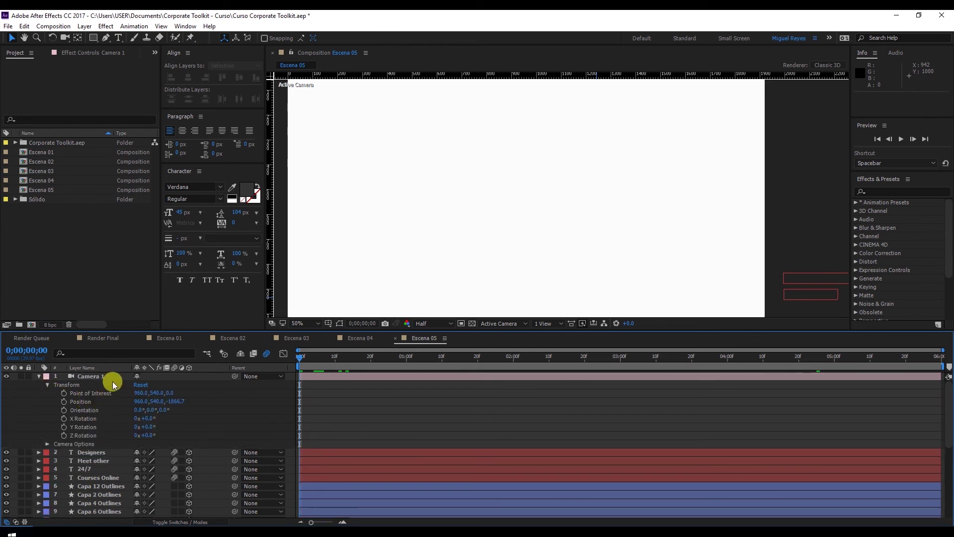
pyautogui.moveTo(335, 361); pyautogui.dragTo(652, 358)
pyautogui.scroll(-4, 595, 262)
pyautogui.scroll(2, 595, 262)
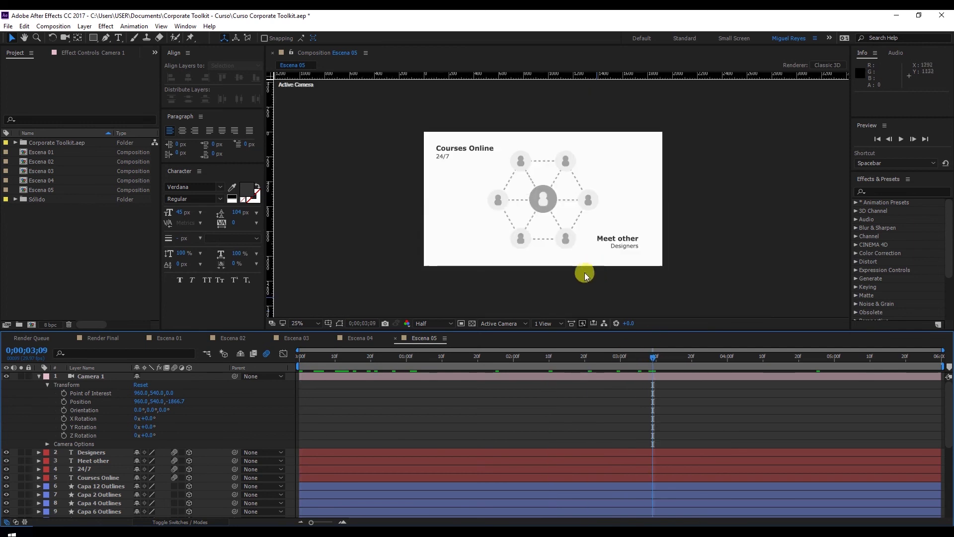
pyautogui.click(302, 362)
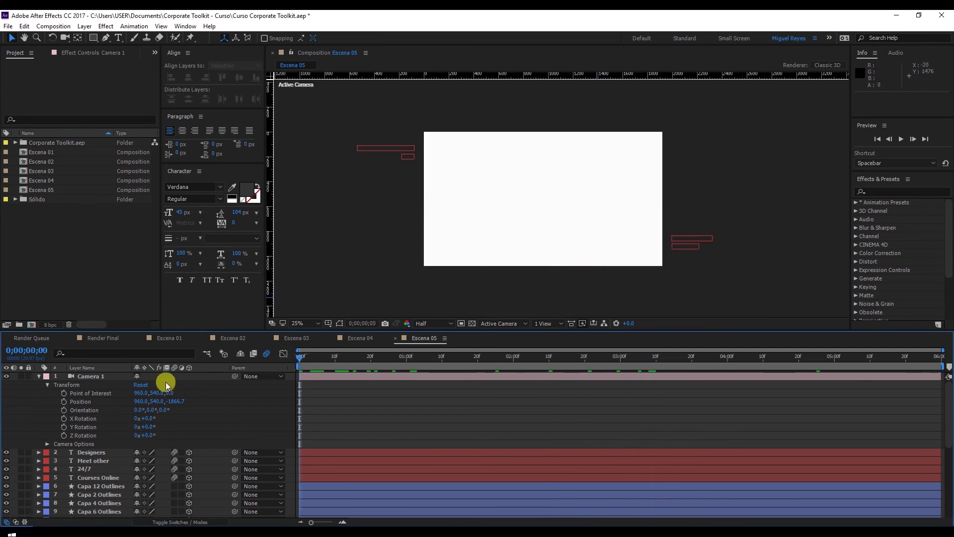
pyautogui.click(63, 402)
# At 0;00;03;00, pull Camera 1 back with the Track Z Camera tool to a Z position of about -2018.7.
pyautogui.moveTo(381, 359); pyautogui.dragTo(936, 373)
pyautogui.moveTo(843, 370); pyautogui.dragTo(622, 368)
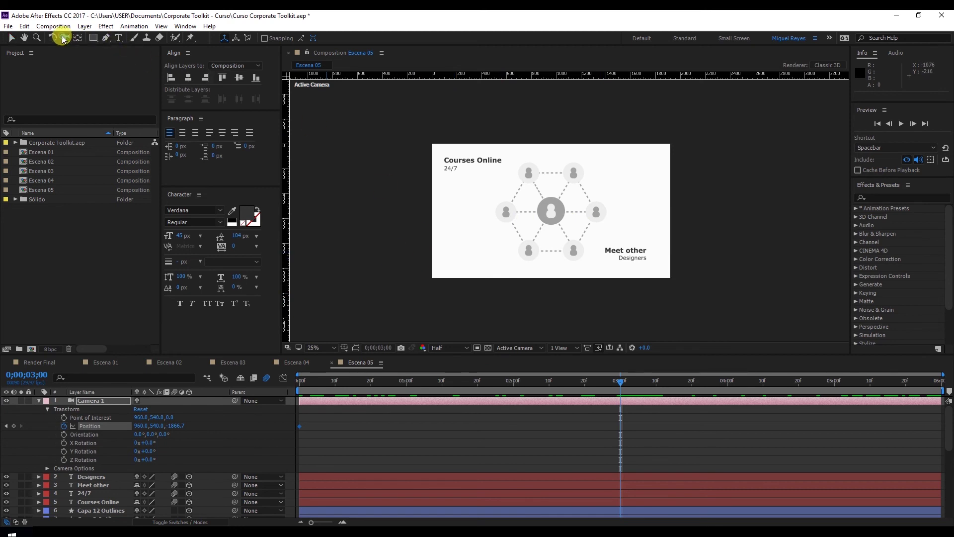
pyautogui.moveTo(63, 39); pyautogui.dragTo(98, 71)
pyautogui.click(557, 193)
pyautogui.moveTo(558, 196); pyautogui.dragTo(561, 206)
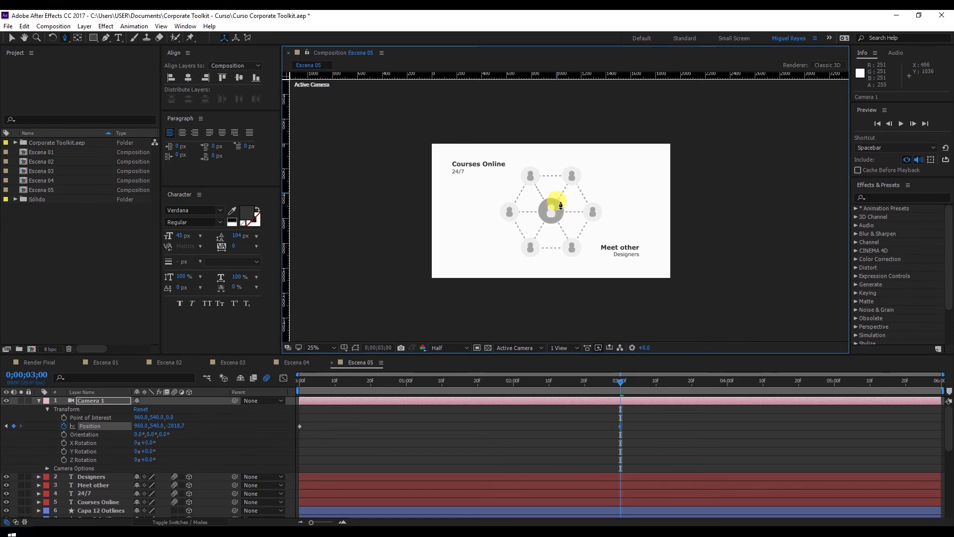
# Move the camera's second Position keyframe to 0;00;06;00, apply Easy Ease to both Position keyframes, and scrub through the start.
pyautogui.moveTo(572, 381); pyautogui.dragTo(941, 426)
pyautogui.moveTo(292, 414); pyautogui.dragTo(943, 434)
pyautogui.rightClick(942, 429)
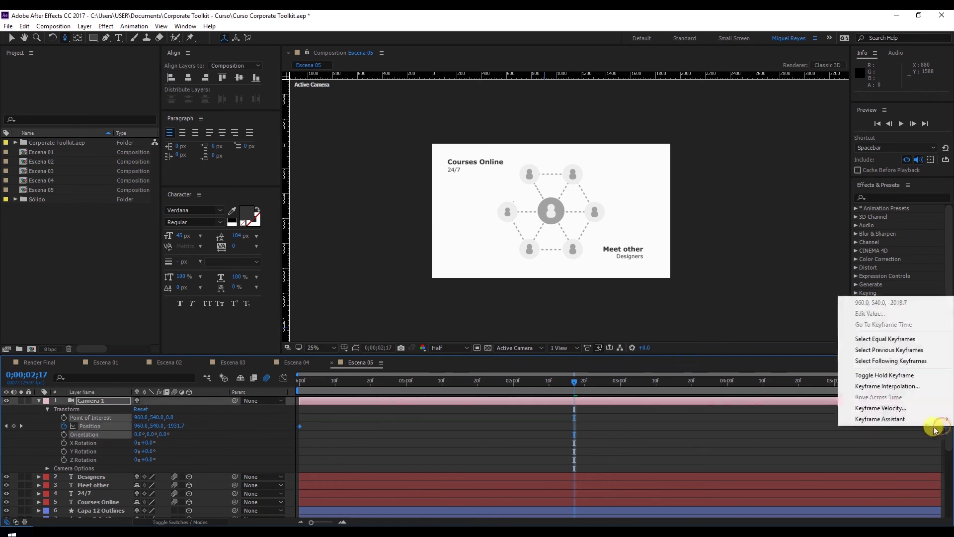
pyautogui.moveTo(914, 419)
pyautogui.click(762, 442)
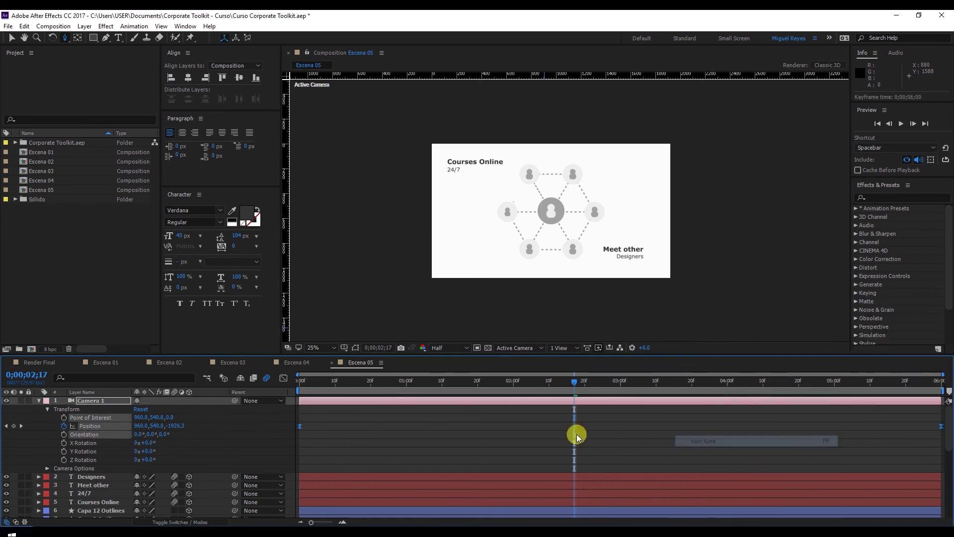
pyautogui.click(331, 384)
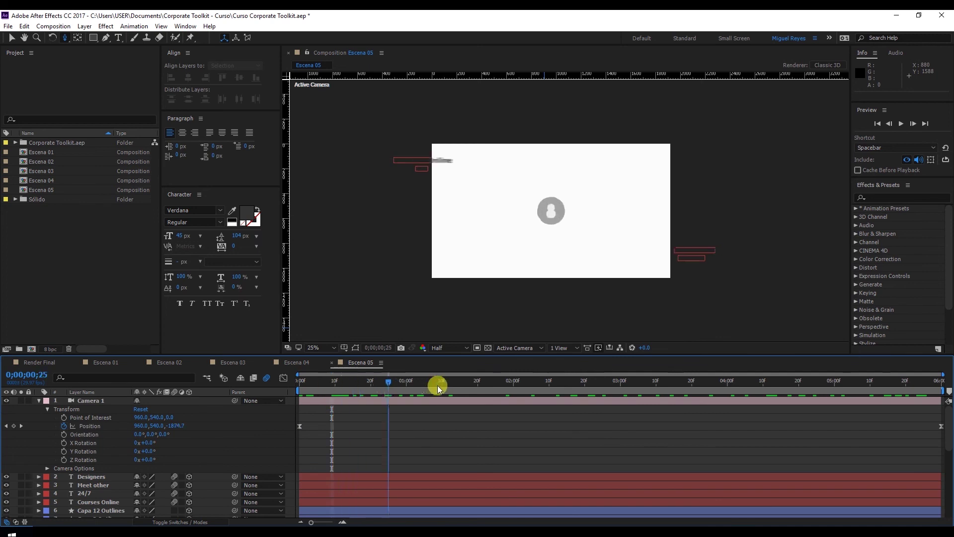